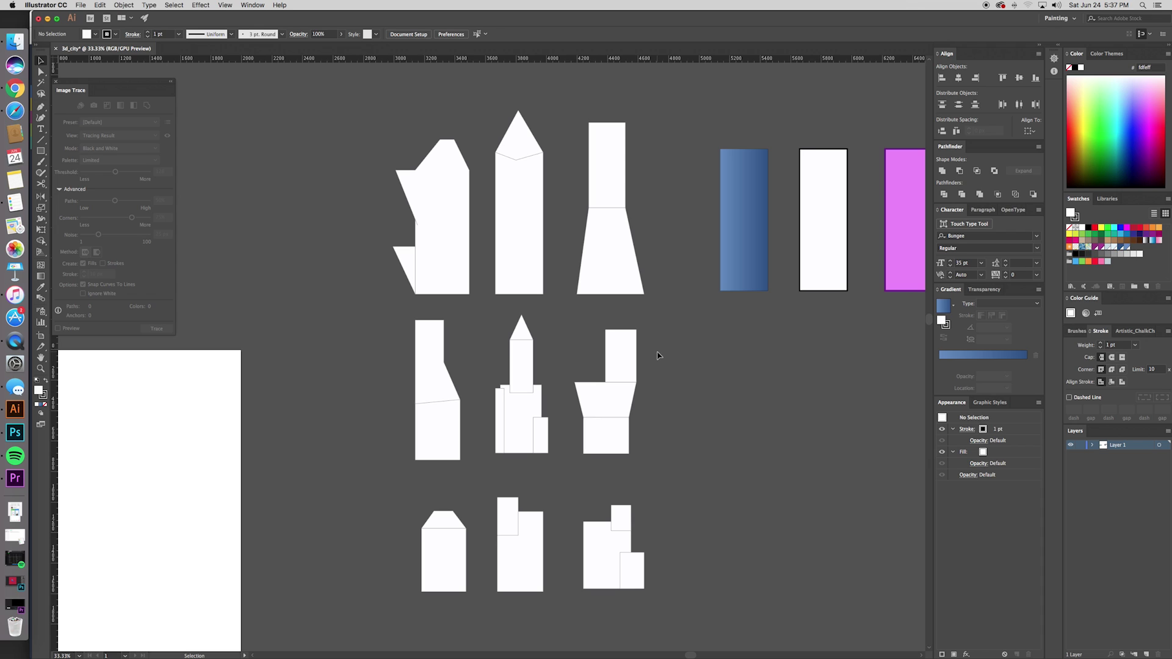
# - Unite the parts of the first building in the upper row into a single shape with Pathfinder
pyautogui.press('super+=')
pyautogui.scroll(5, 709, 369)
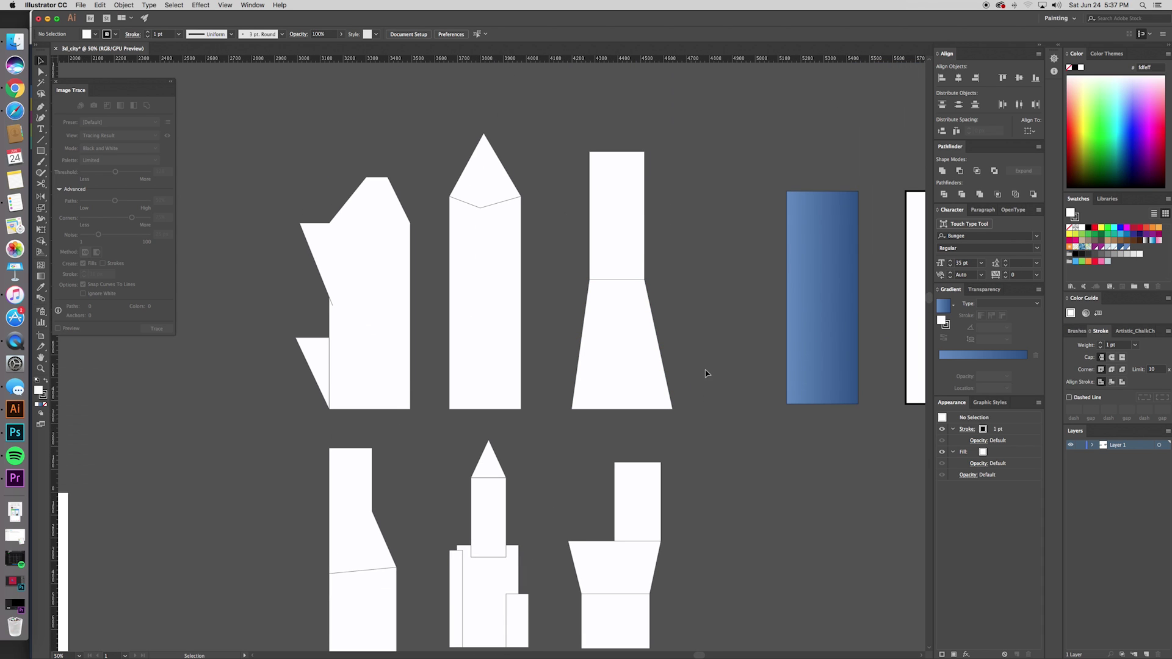
pyautogui.scroll(-2, 707, 361)
pyautogui.press('super+-')
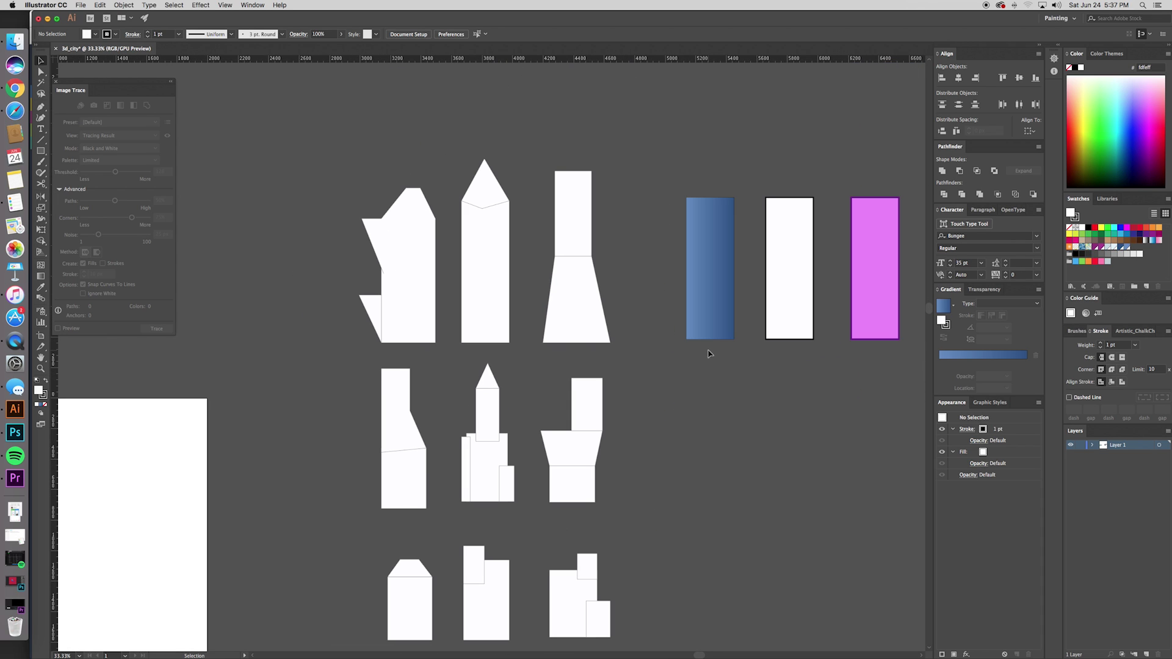
pyautogui.moveTo(707, 348)
pyautogui.mouseDown()
pyautogui.moveTo(709, 393)
pyautogui.moveTo(705, 338)
pyautogui.mouseUp()
pyautogui.moveTo(354, 343); pyautogui.dragTo(315, 324)
pyautogui.scroll(-1, 611, 281)
pyautogui.hscroll(-1, 611, 281)
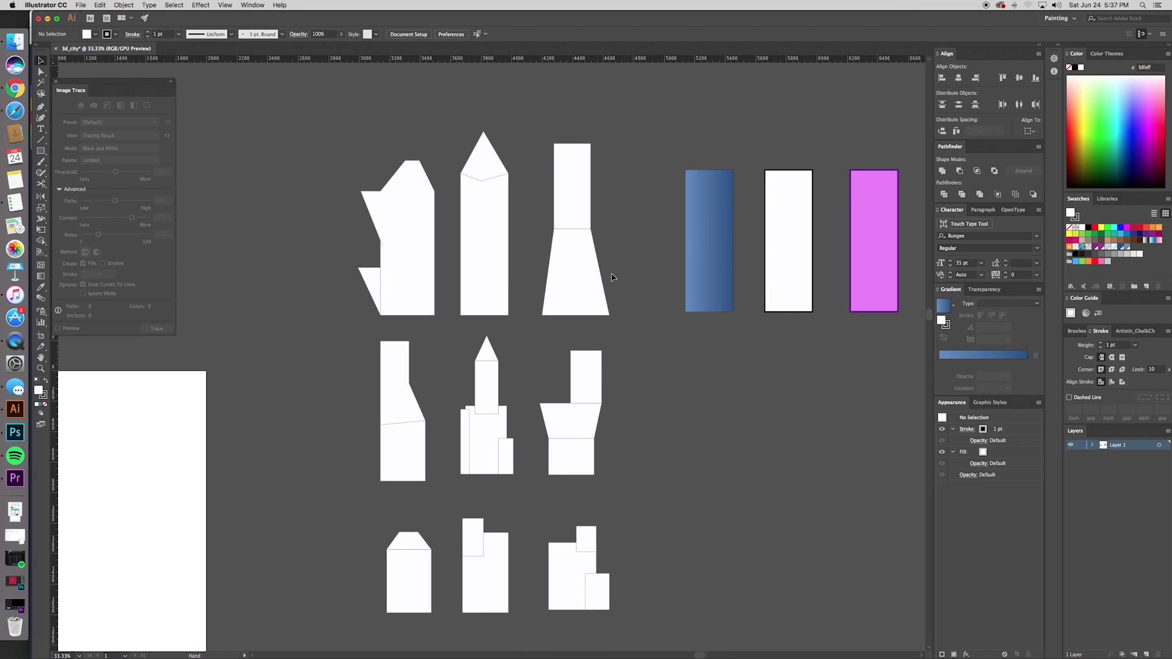
pyautogui.moveTo(437, 337); pyautogui.dragTo(437, 337)
pyautogui.click(943, 172)
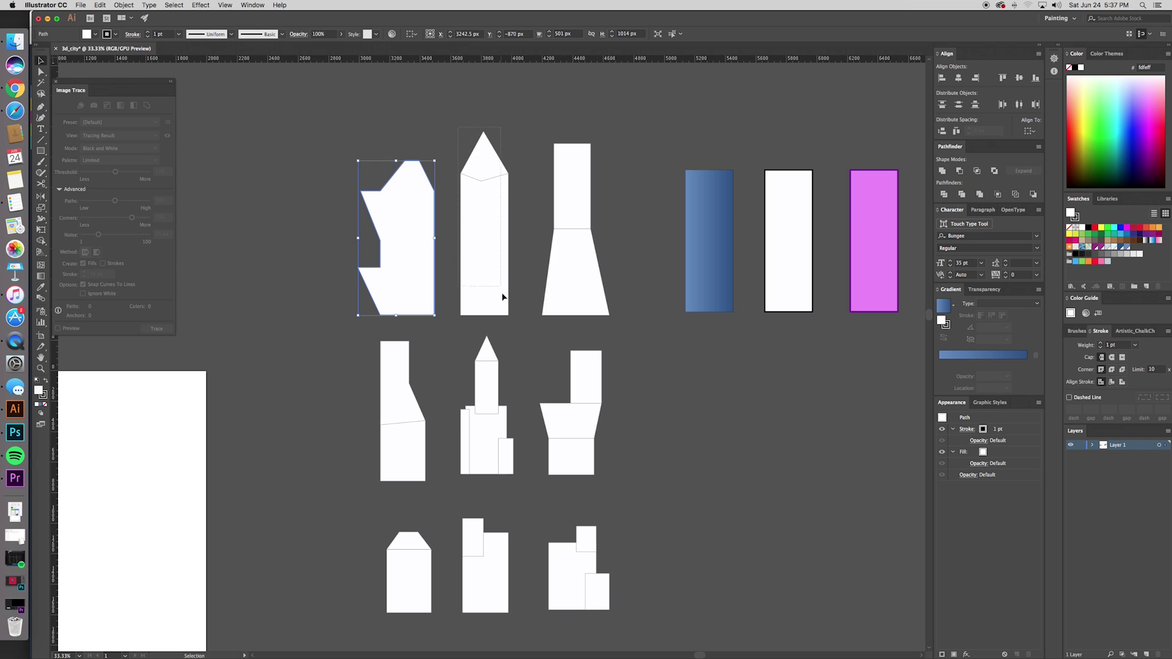
# - Unite the parts of the pointed tower, the flared tower and the middle row's third building, each into its own shape
pyautogui.moveTo(503, 296); pyautogui.dragTo(516, 322)
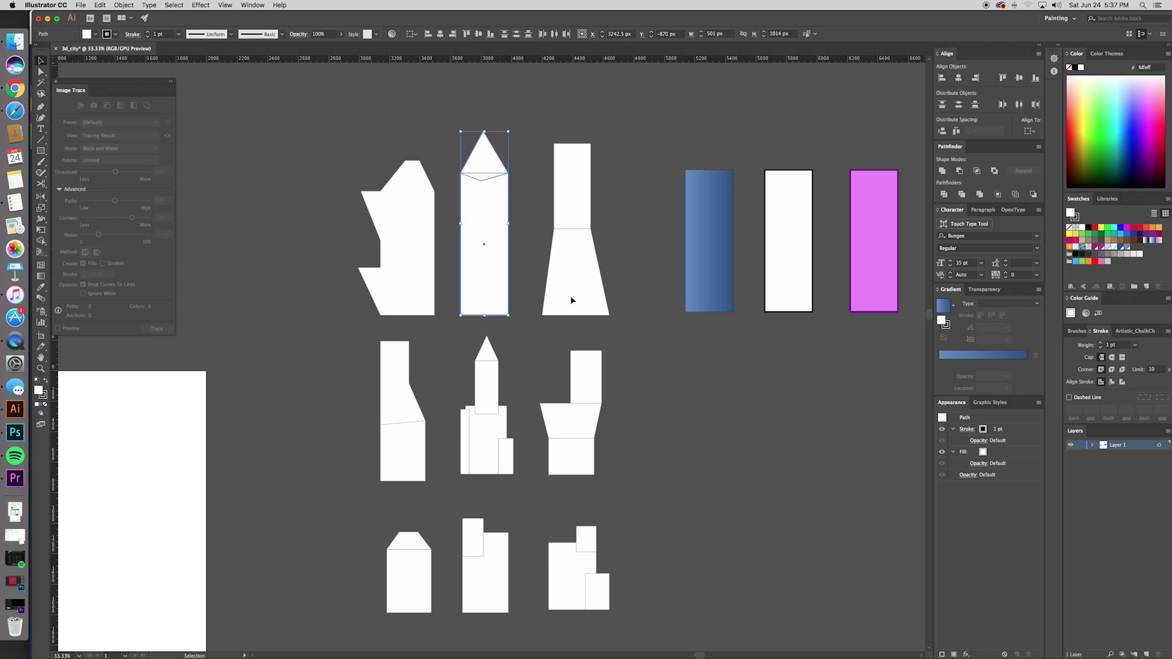
pyautogui.click(943, 173)
pyautogui.moveTo(548, 131); pyautogui.dragTo(564, 153)
pyautogui.click(942, 172)
pyautogui.moveTo(540, 360); pyautogui.dragTo(538, 359)
pyautogui.click(942, 172)
# - Select the five remaining multi-part buildings in the middle and lower rows together and unite their overlapping parts
pyautogui.moveTo(338, 390); pyautogui.dragTo(551, 587)
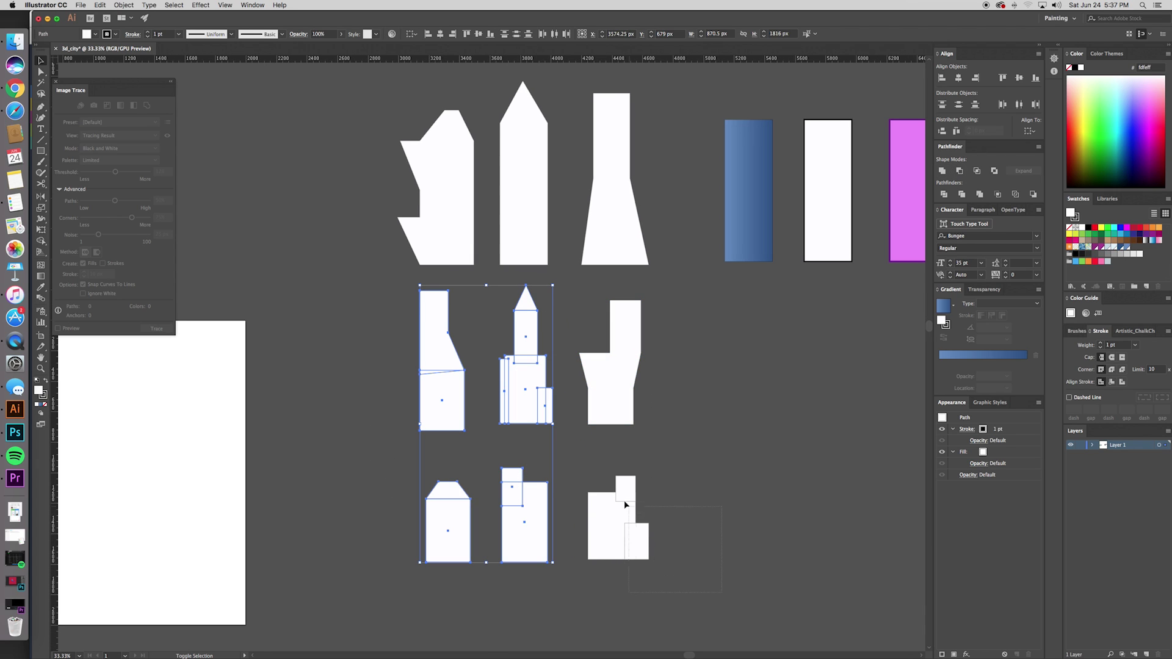
pyautogui.moveTo(625, 504); pyautogui.dragTo(624, 502)
pyautogui.click(942, 171)
pyautogui.click(737, 422)
# - Ungroup the five united buildings so that each one is a separate shape
pyautogui.moveTo(737, 421); pyautogui.dragTo(754, 400)
pyautogui.click(536, 377)
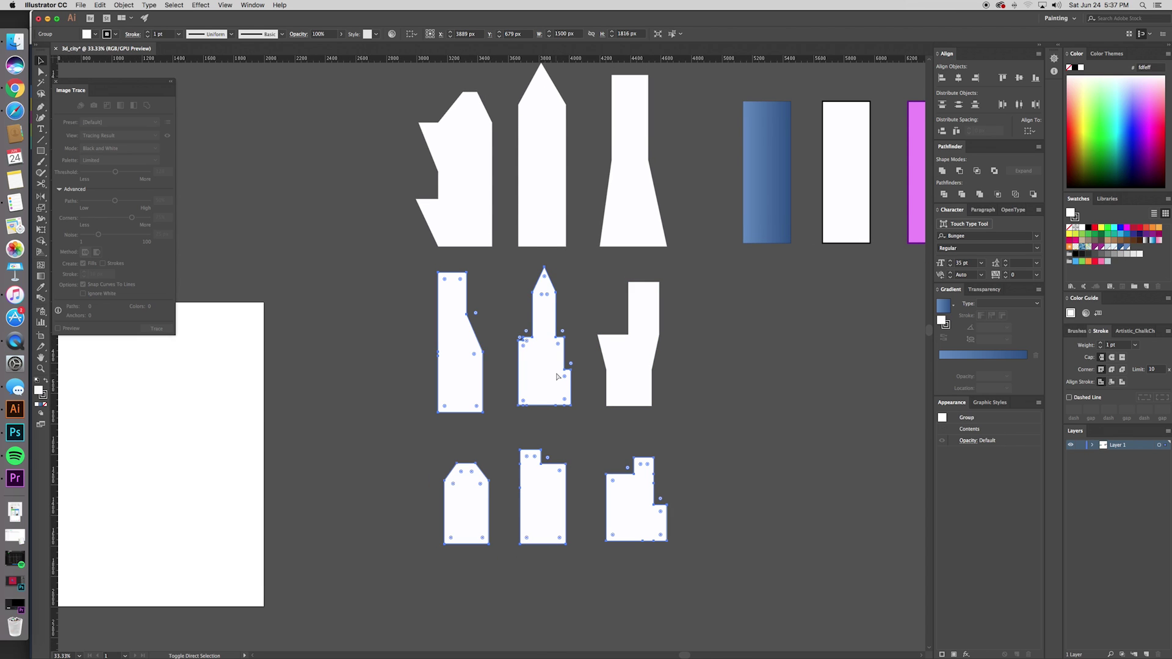
pyautogui.press('super+shift+g')
pyautogui.press('v')
pyautogui.click(731, 359)
# - Select the nine buildings one by one to check that each is an independent shape
pyautogui.moveTo(680, 341); pyautogui.dragTo(714, 372)
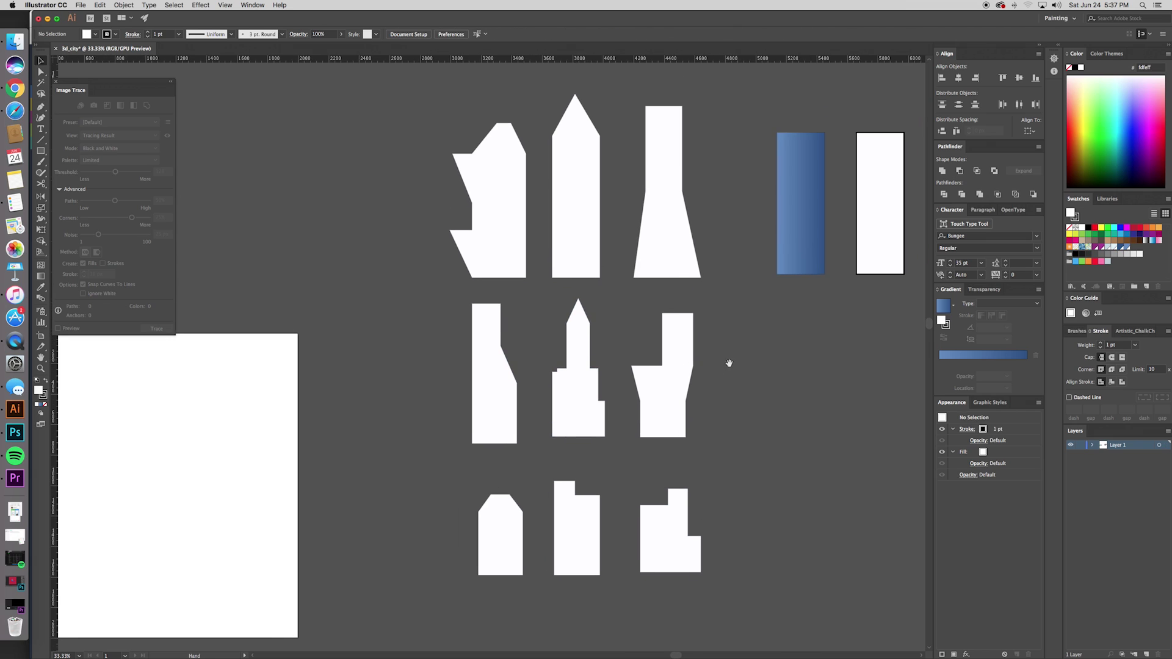
pyautogui.click(579, 388)
pyautogui.keyDown('shift'); pyautogui.click(493, 413); pyautogui.keyUp('shift')
pyautogui.keyDown('shift'); pyautogui.click(658, 391); pyautogui.keyUp('shift')
pyautogui.keyDown('shift'); pyautogui.click(668, 232); pyautogui.keyUp('shift')
pyautogui.keyDown('shift'); pyautogui.click(576, 214); pyautogui.keyUp('shift')
pyautogui.keyDown('shift'); pyautogui.click(495, 232); pyautogui.keyUp('shift')
pyautogui.keyDown('shift'); pyautogui.click(505, 550); pyautogui.keyUp('shift')
pyautogui.keyDown('shift'); pyautogui.click(671, 537); pyautogui.keyUp('shift')
pyautogui.keyDown('shift'); pyautogui.click(579, 549); pyautogui.keyUp('shift')
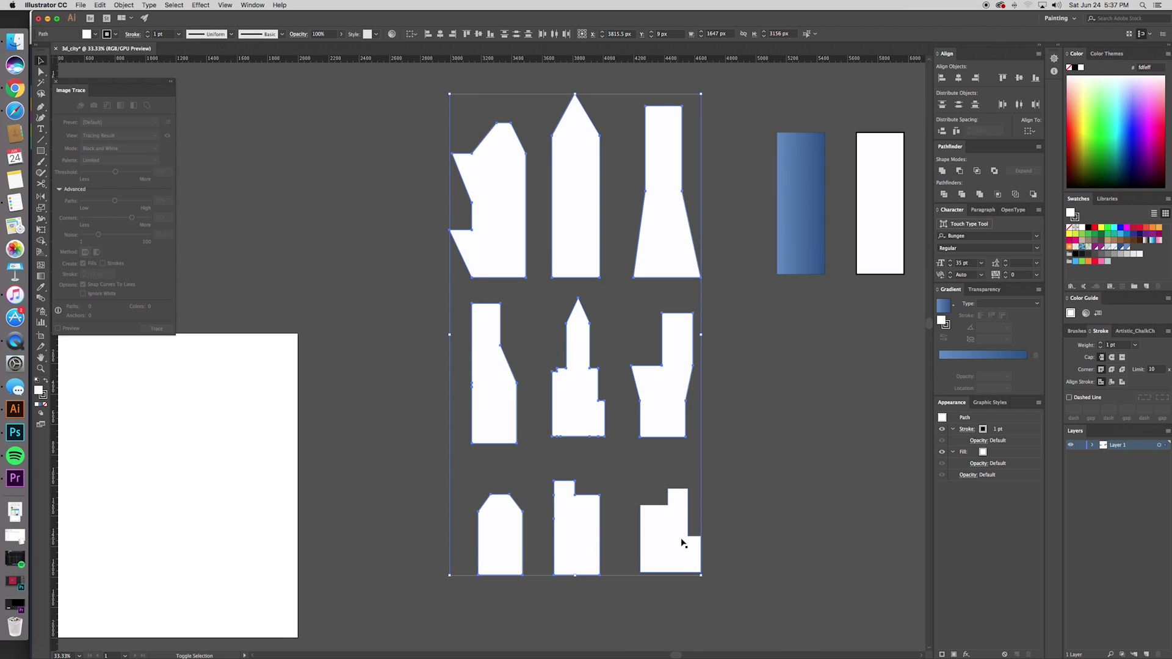
pyautogui.click(746, 489)
pyautogui.hscroll(3, 733, 470)
pyautogui.scroll(2, 732, 471)
pyautogui.hscroll(1, 708, 469)
pyautogui.scroll(1, 708, 469)
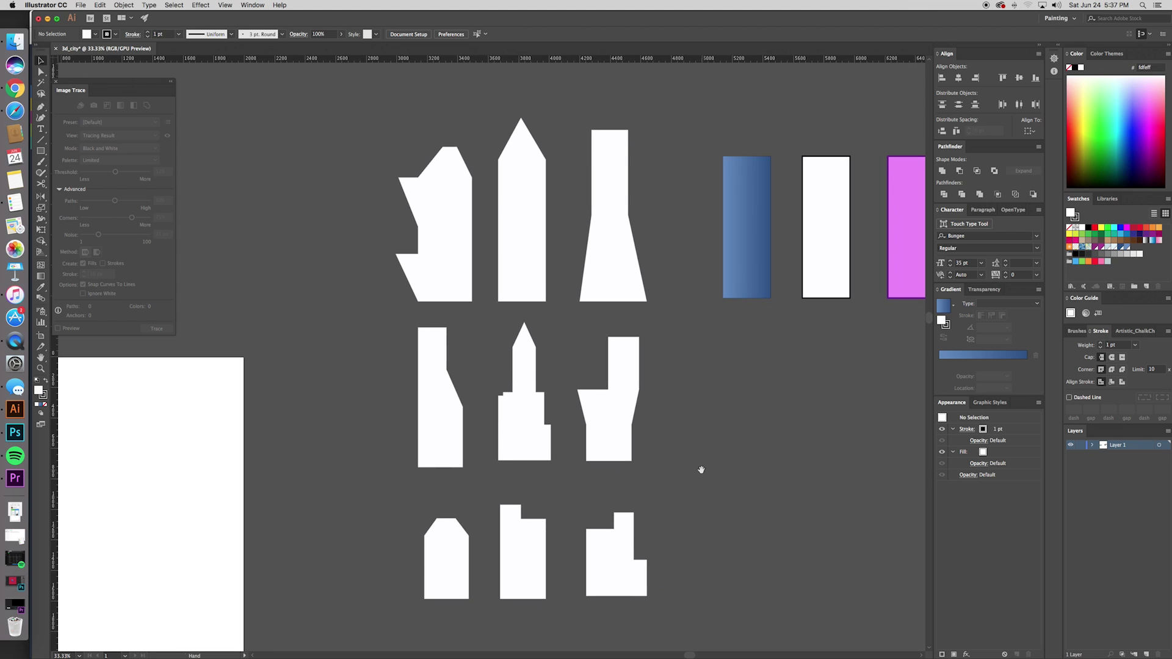
# - Remove the stroke from all nine buildings
pyautogui.click(453, 282)
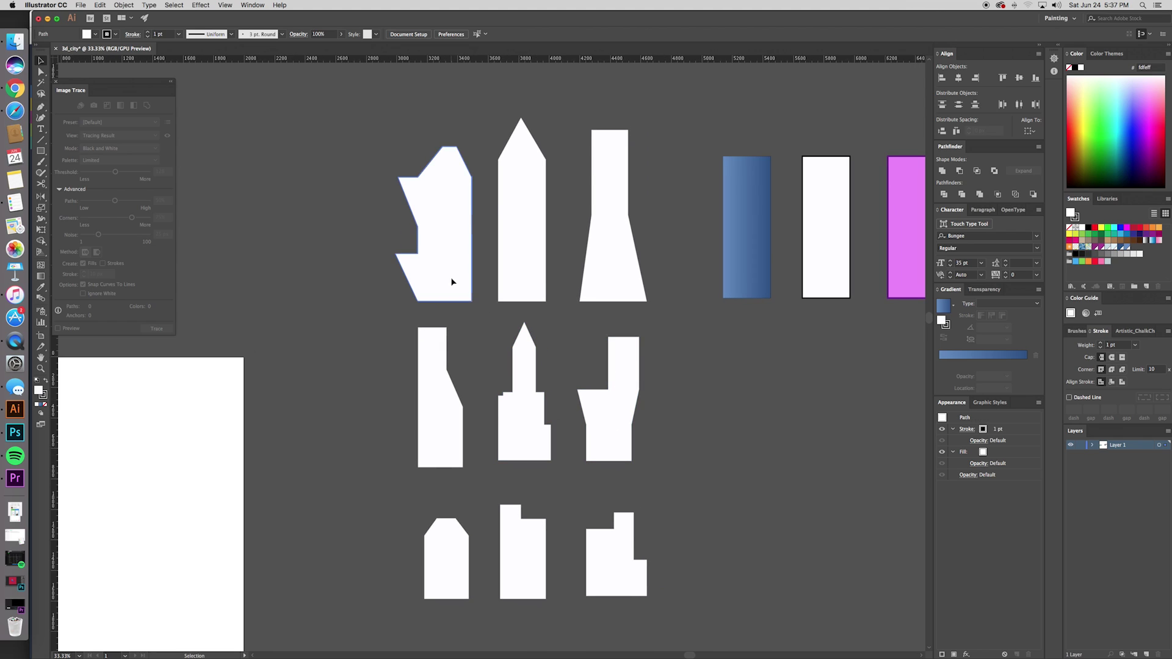
pyautogui.click(47, 397)
pyautogui.click(309, 242)
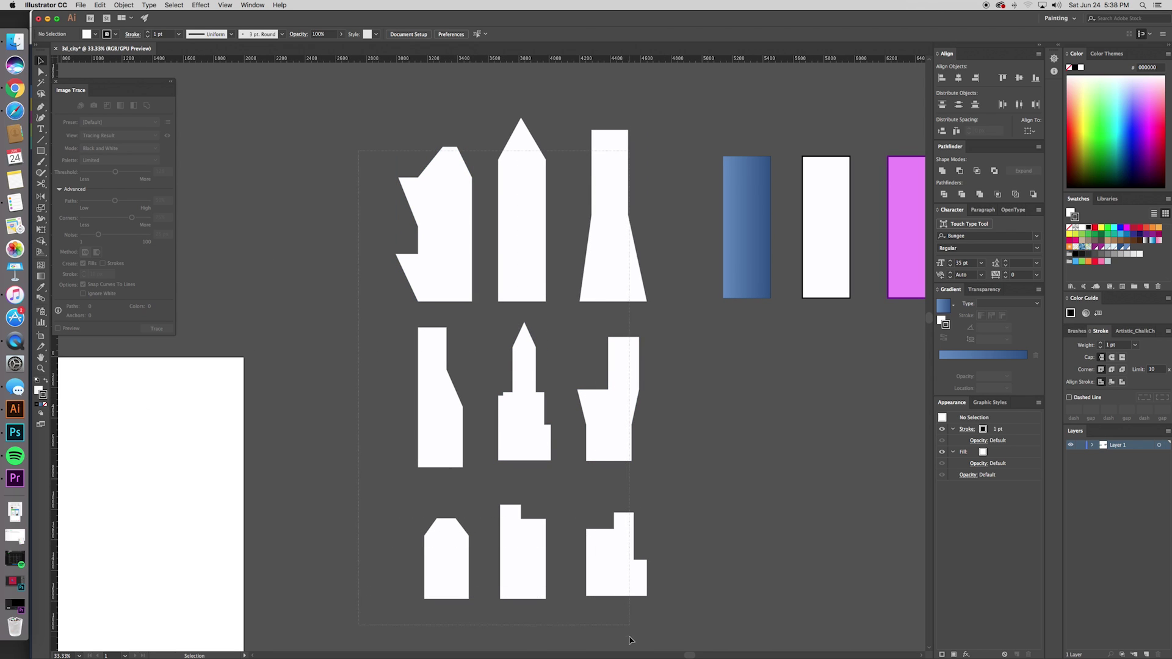
pyautogui.moveTo(631, 640); pyautogui.dragTo(631, 640)
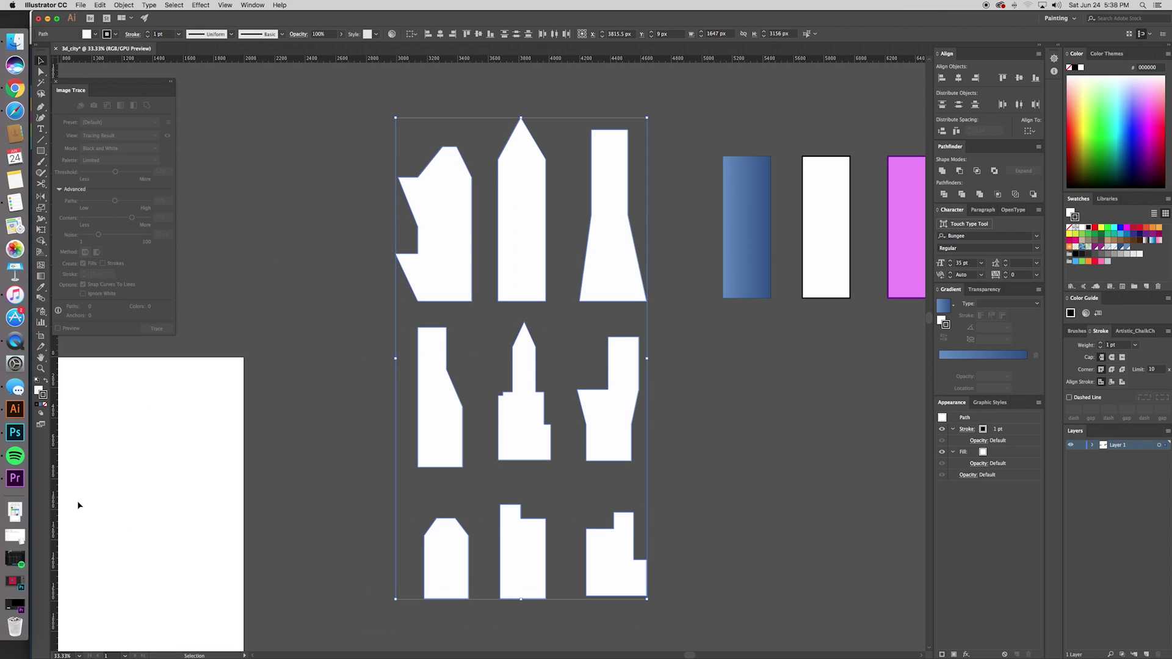
pyautogui.click(44, 408)
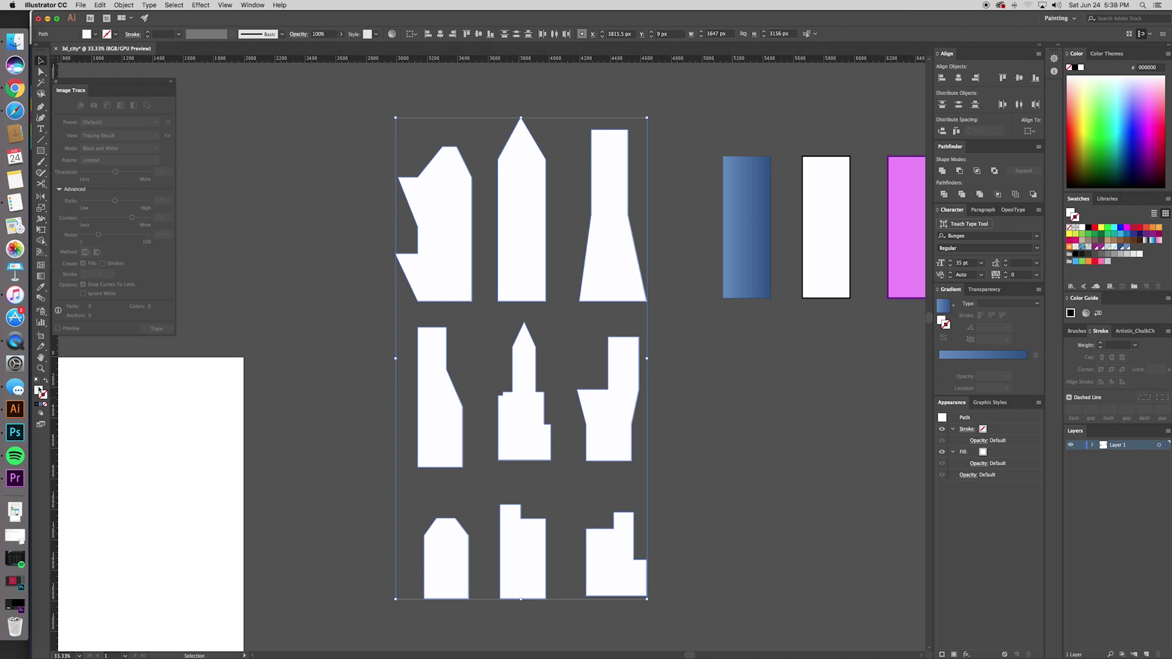
pyautogui.click(306, 352)
pyautogui.scroll(3, 308, 360)
pyautogui.hscroll(2, 308, 360)
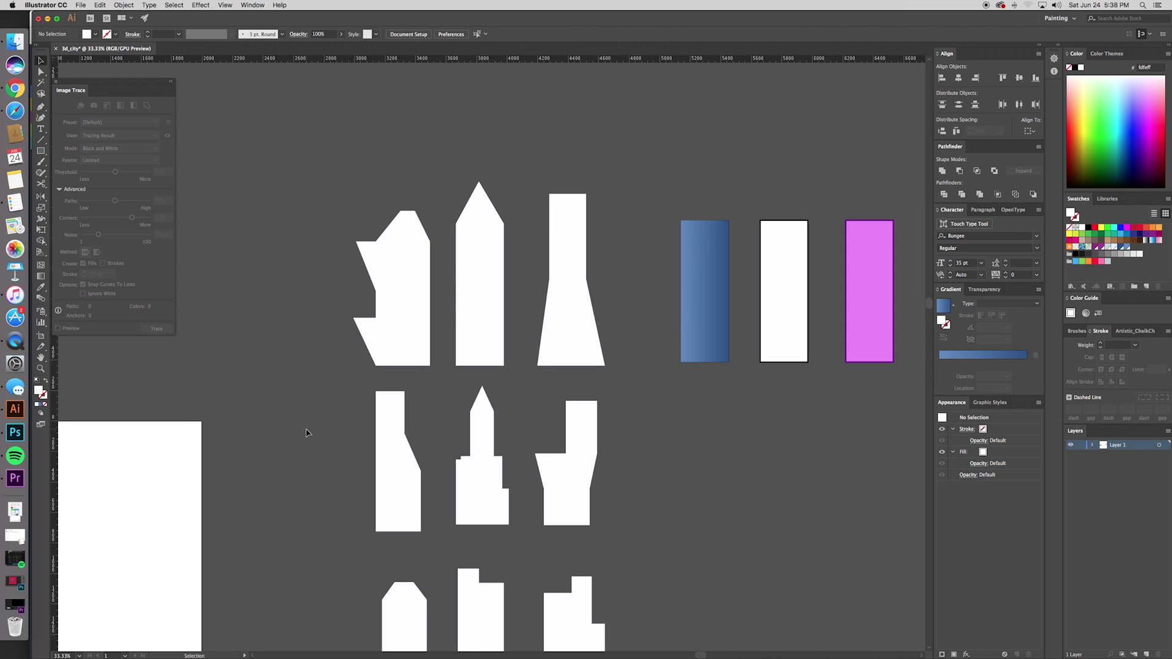
pyautogui.scroll(-2, 300, 366)
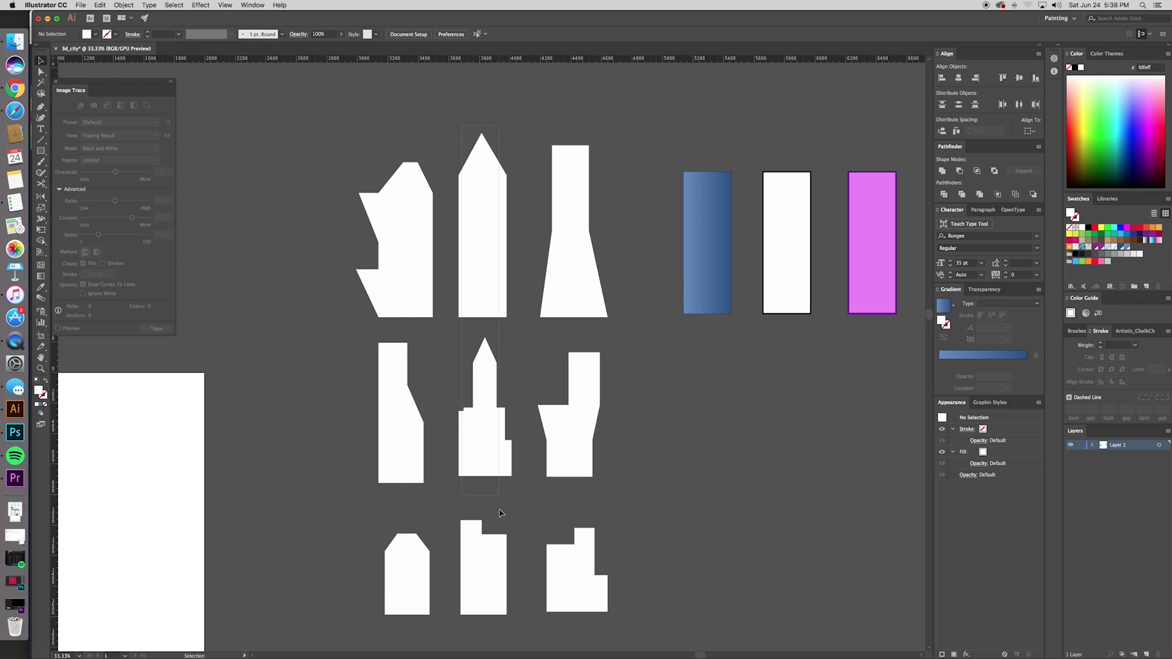
pyautogui.scroll(-2, 507, 147)
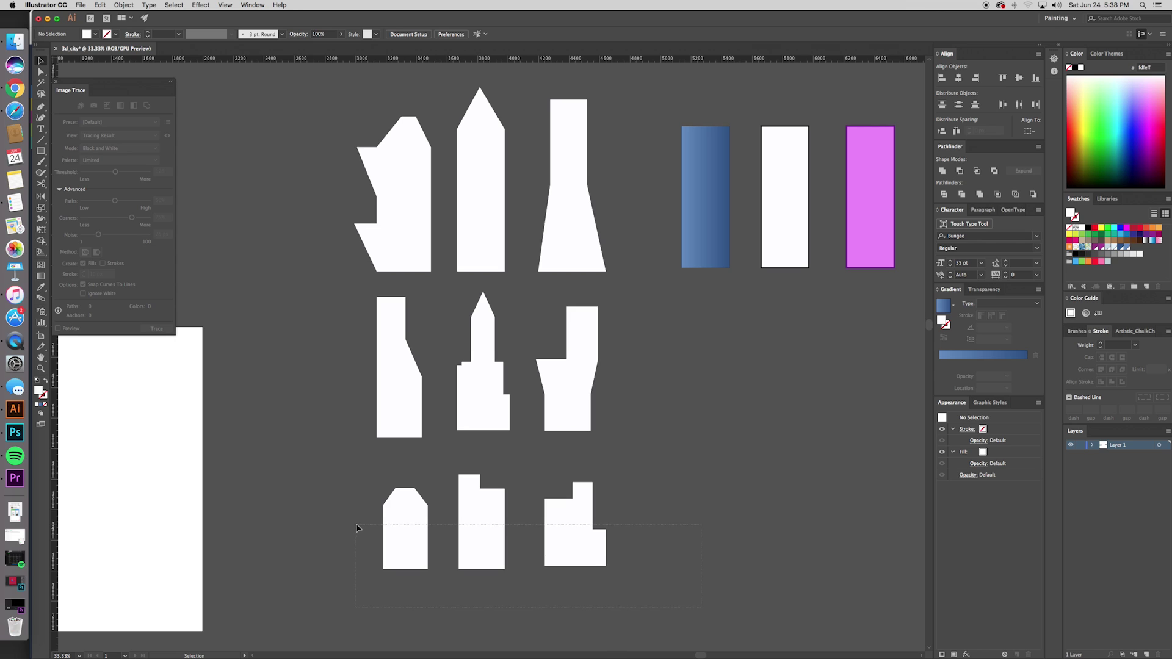
pyautogui.moveTo(358, 528); pyautogui.dragTo(358, 522)
pyautogui.click(357, 498)
pyautogui.moveTo(385, 377); pyautogui.dragTo(384, 377)
pyautogui.click(306, 353)
pyautogui.moveTo(623, 229); pyautogui.dragTo(324, 186)
pyautogui.click(321, 296)
pyautogui.moveTo(316, 300); pyautogui.dragTo(343, 318)
# - Fill the three buildings in the third column with a light gray
pyautogui.click(595, 193)
pyautogui.doubleClick(41, 393)
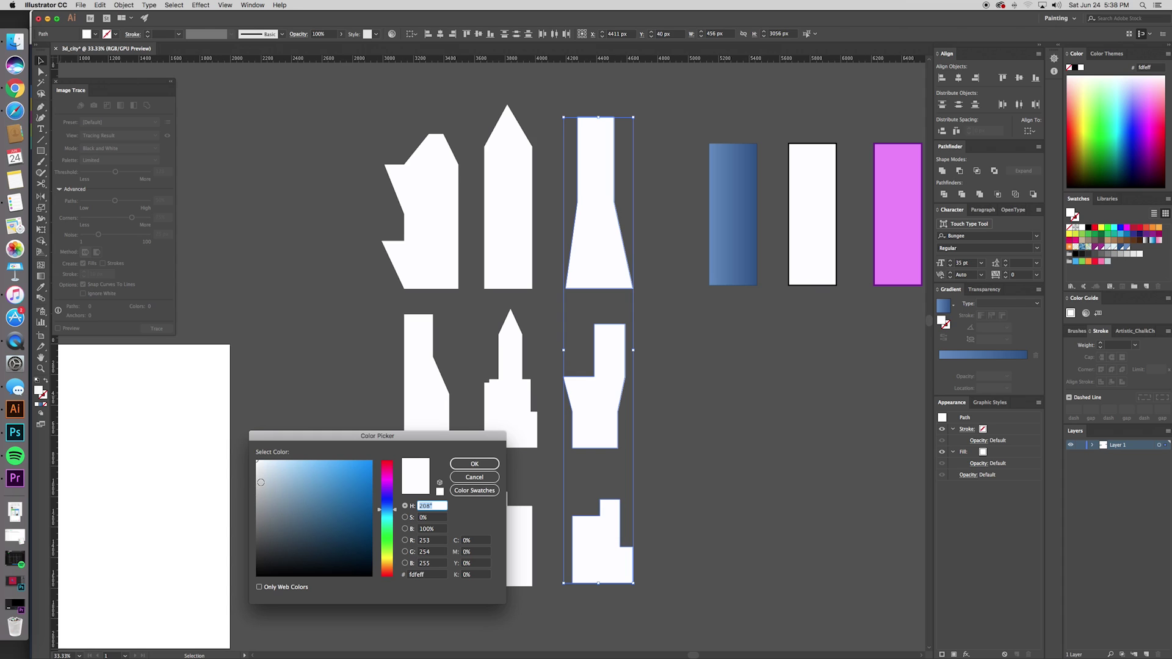
pyautogui.moveTo(260, 482)
pyautogui.mouseDown()
pyautogui.moveTo(256, 495)
pyautogui.moveTo(255, 481)
pyautogui.mouseUp()
pyautogui.click(474, 464)
# - Fill the three buildings in the middle column with a medium gray at 60% brightness
pyautogui.click(551, 121)
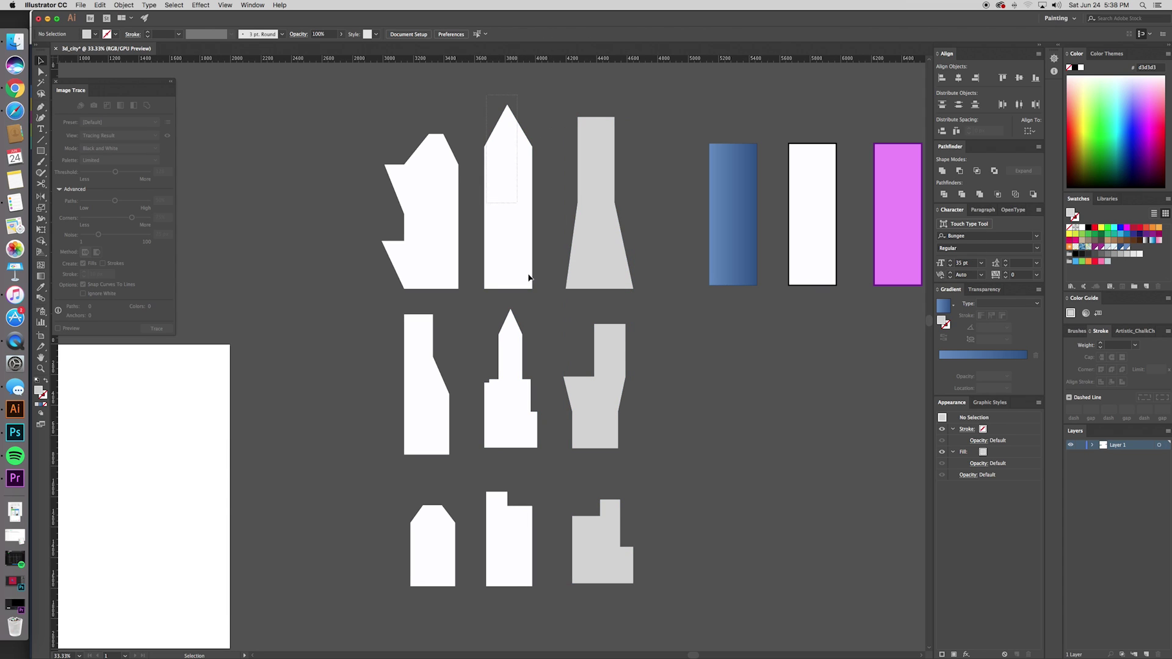
pyautogui.moveTo(525, 608); pyautogui.dragTo(525, 607)
pyautogui.doubleClick(38, 391)
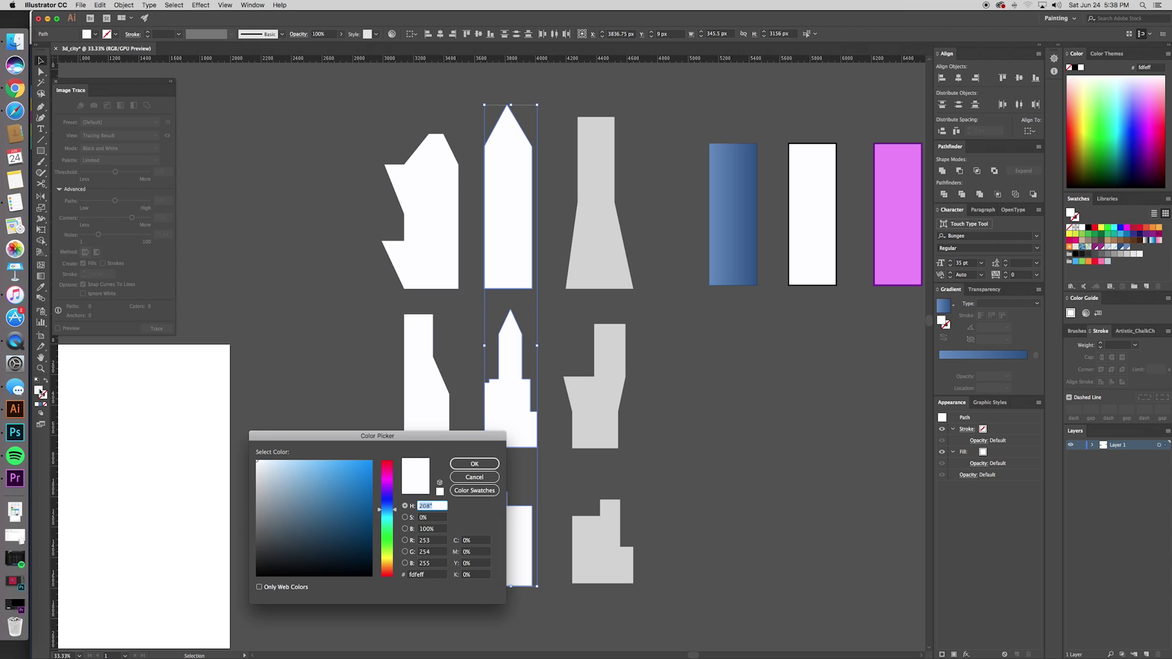
pyautogui.moveTo(262, 498); pyautogui.dragTo(257, 507)
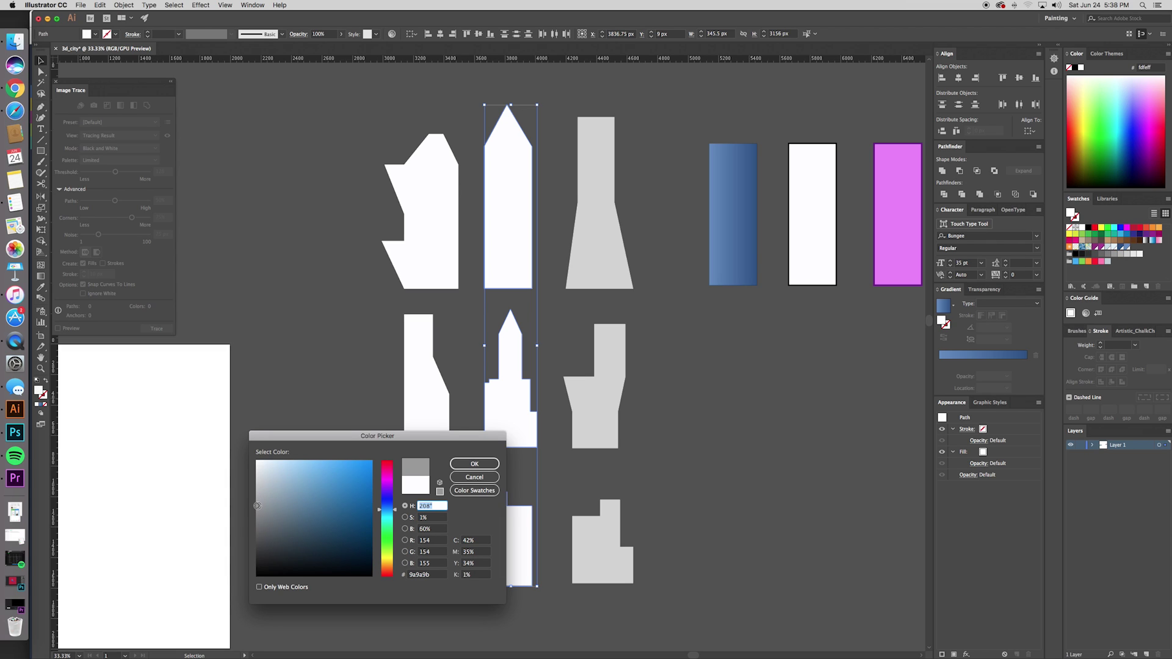
pyautogui.click(475, 464)
# - Fill the three buildings in the first column with a darker gray
pyautogui.click(440, 214)
pyautogui.doubleClick(39, 392)
pyautogui.moveTo(257, 536); pyautogui.dragTo(256, 510)
pyautogui.click(469, 468)
# - Change the fill of the three middle-column buildings to a lighter gray, adadad
pyautogui.click(495, 122)
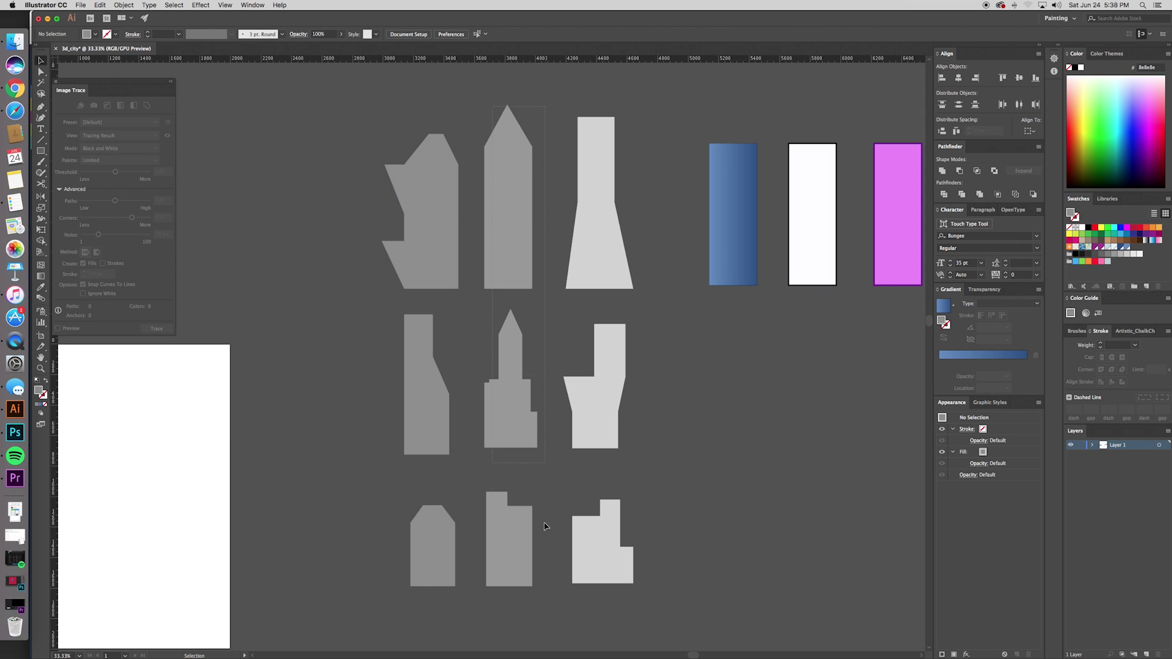
pyautogui.moveTo(545, 534); pyautogui.dragTo(545, 535)
pyautogui.doubleClick(39, 393)
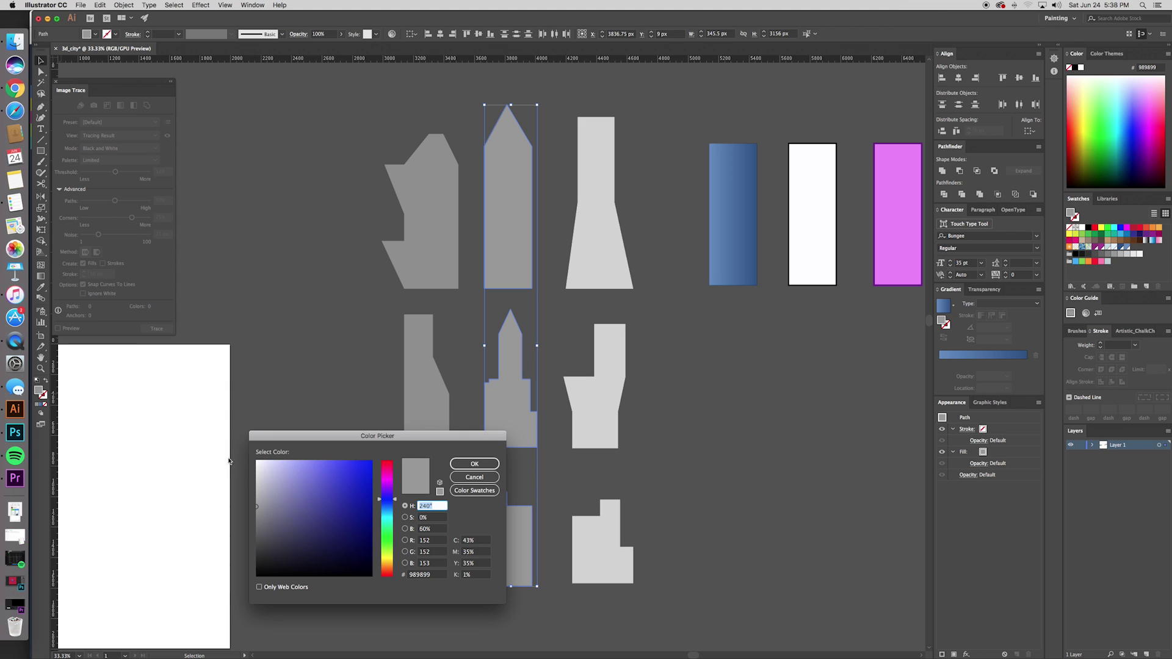
pyautogui.moveTo(258, 505); pyautogui.dragTo(257, 500)
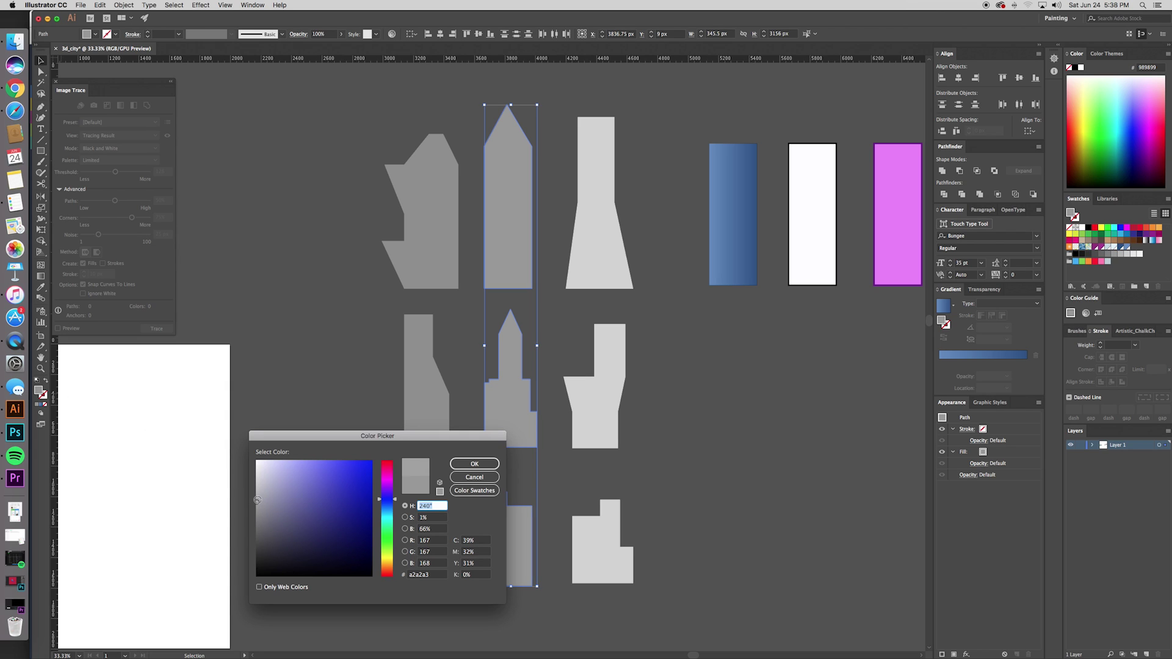
pyautogui.click(474, 463)
pyautogui.click(667, 476)
# - Duplicate all nine gray buildings and place the copies directly below the originals
pyautogui.hscroll(-3, 751, 424)
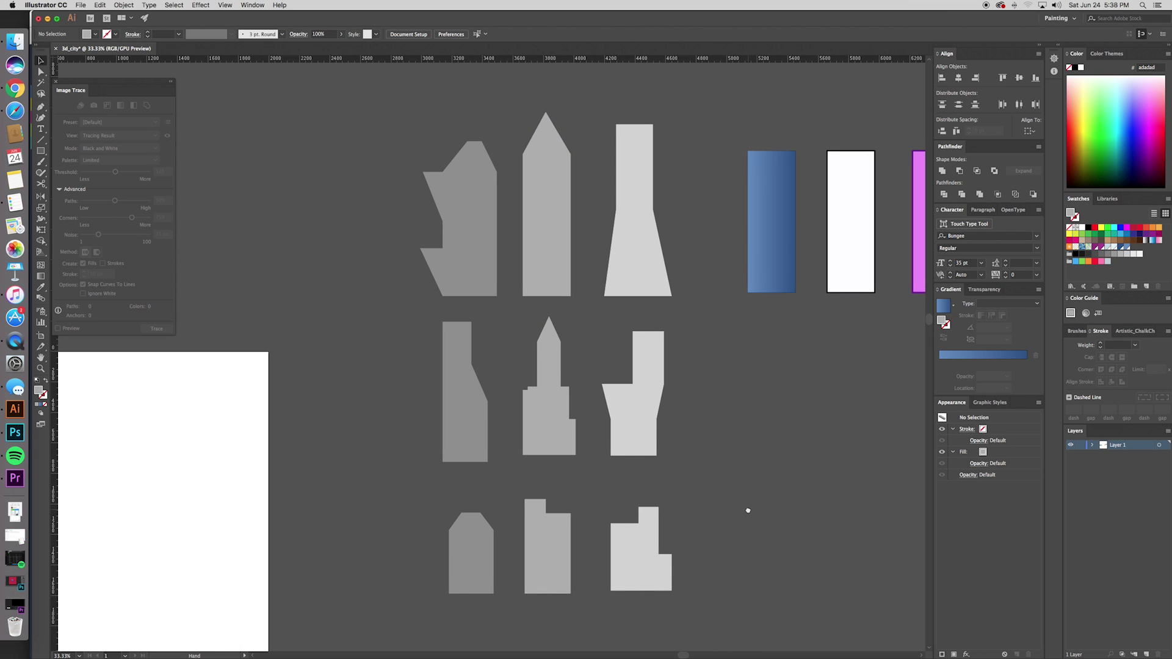
pyautogui.scroll(-1, 748, 510)
pyautogui.moveTo(404, 138); pyautogui.dragTo(662, 590)
pyautogui.press('super+minus')
pyautogui.scroll(-4, 636, 460)
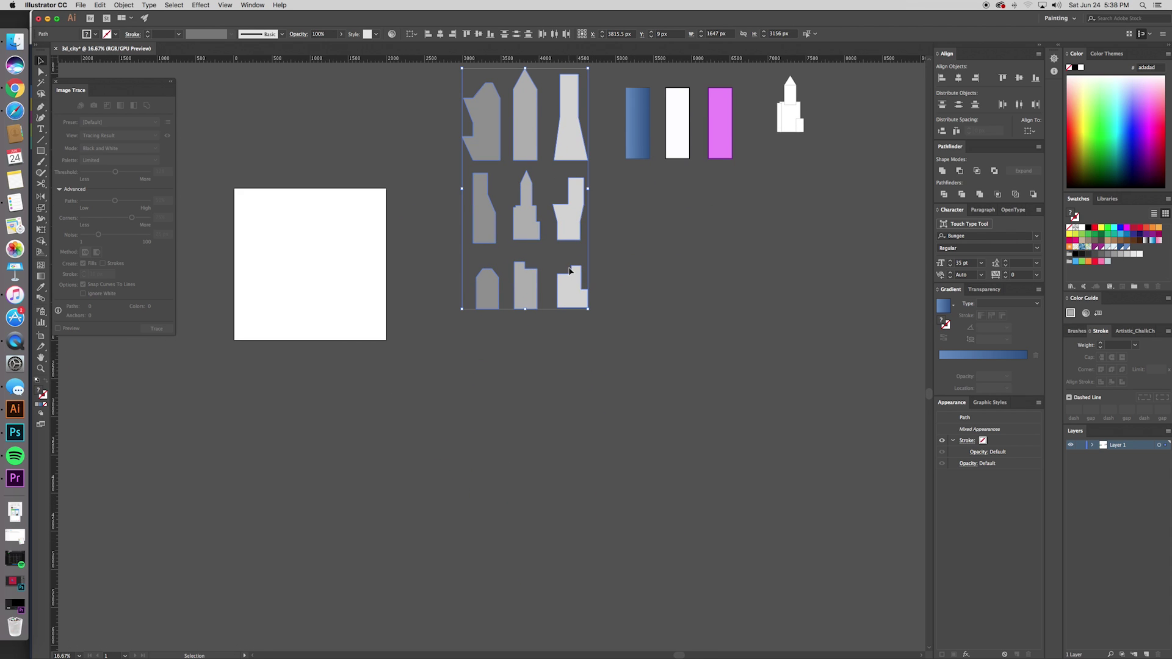
pyautogui.moveTo(569, 271); pyautogui.dragTo(582, 500)
pyautogui.click(712, 450)
# - Apply 3D Extrude & Bevel to the nine copied gray buildings with the Isometric Right position and the preview on
pyautogui.moveTo(702, 486); pyautogui.dragTo(702, 413)
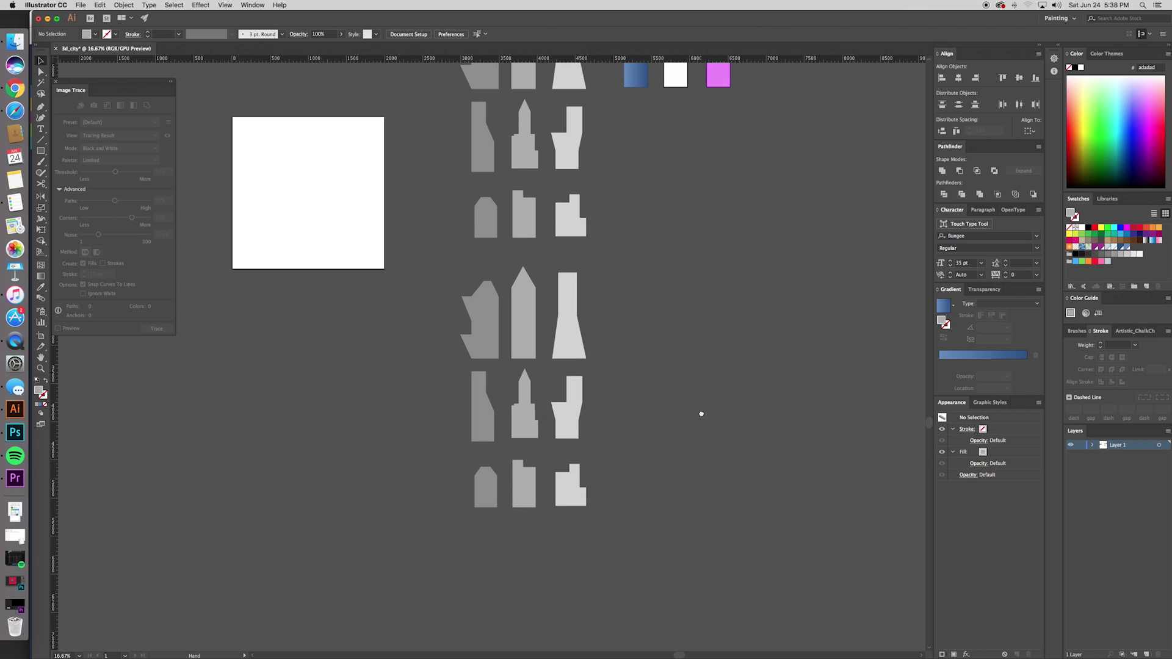
pyautogui.press('super+plus')
pyautogui.press('super+plus')
pyautogui.moveTo(731, 475); pyautogui.dragTo(682, 372)
pyautogui.scroll(2, 702, 381)
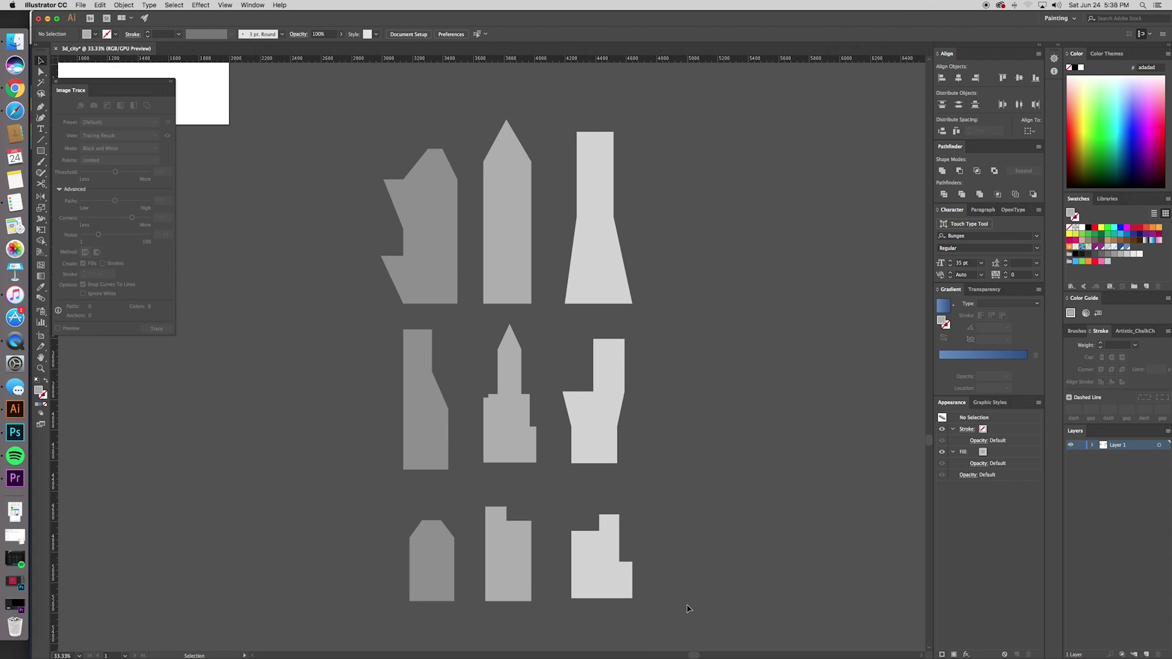
pyautogui.press('super+a')
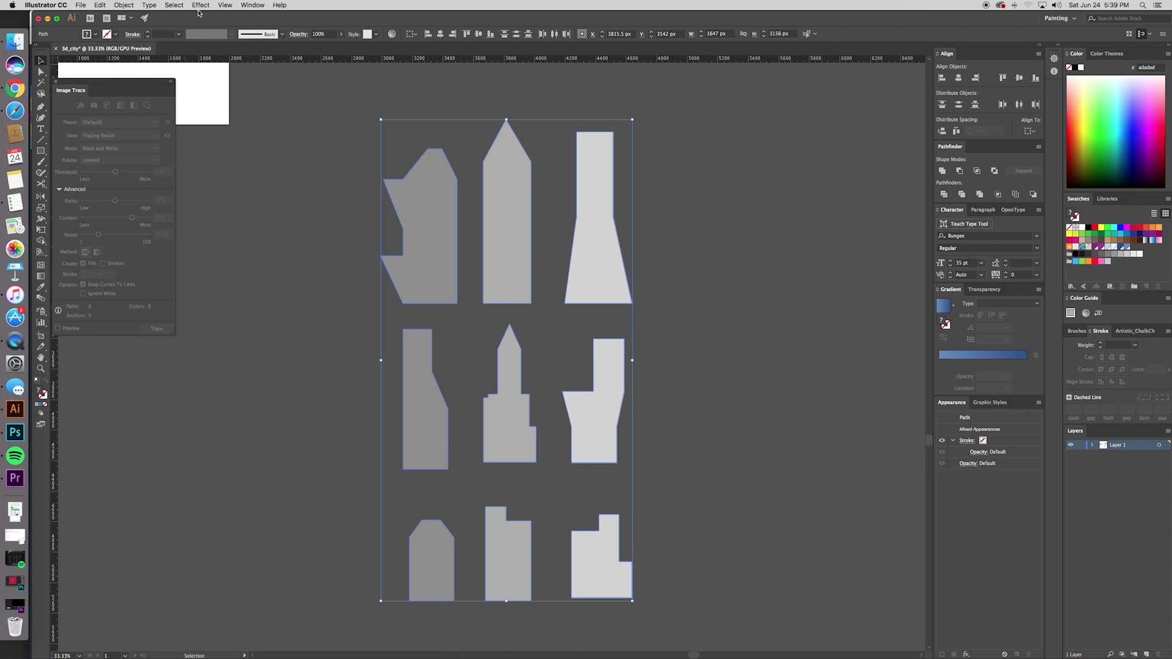
pyautogui.click(199, 5)
pyautogui.moveTo(224, 61)
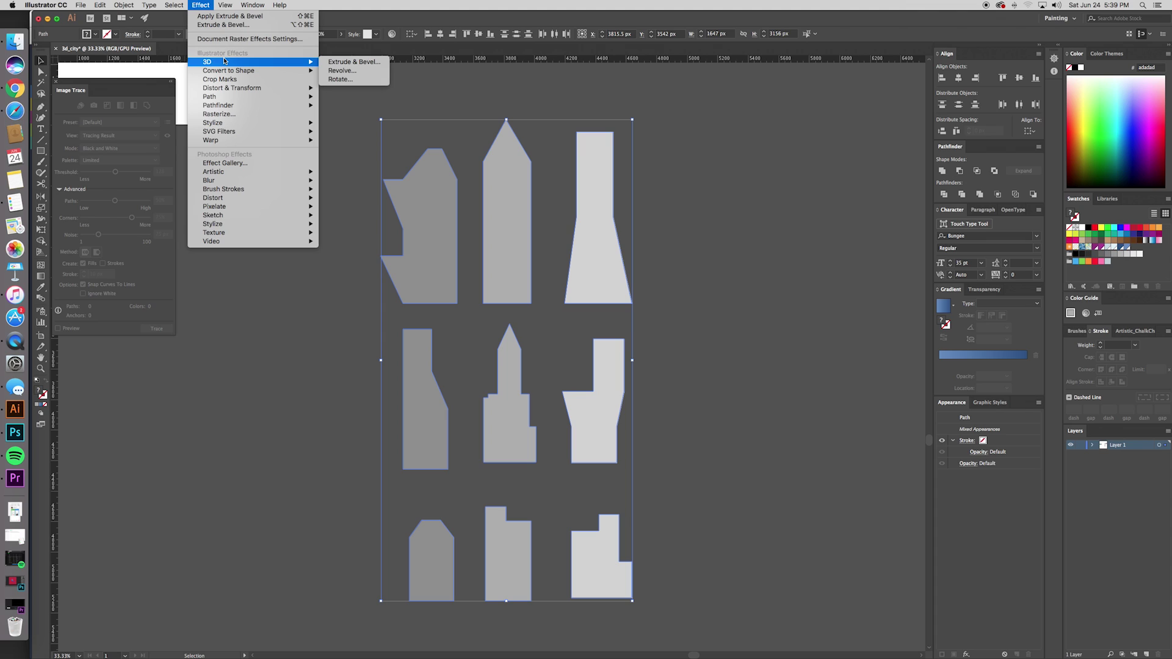
pyautogui.click(341, 63)
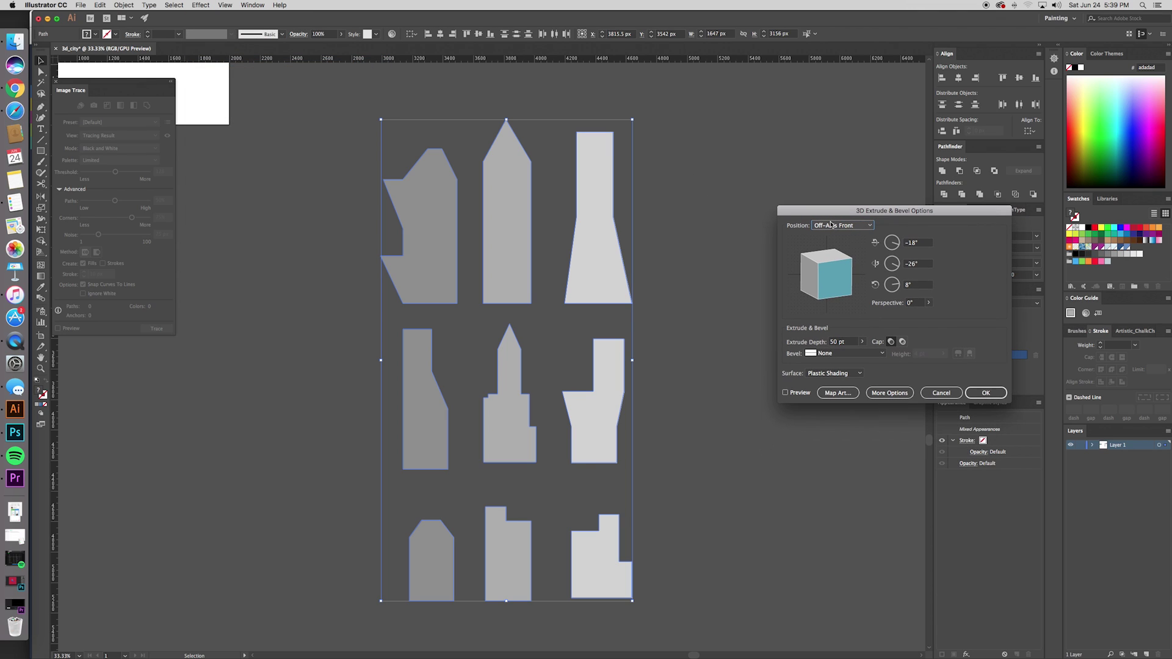
pyautogui.moveTo(867, 219); pyautogui.dragTo(812, 246)
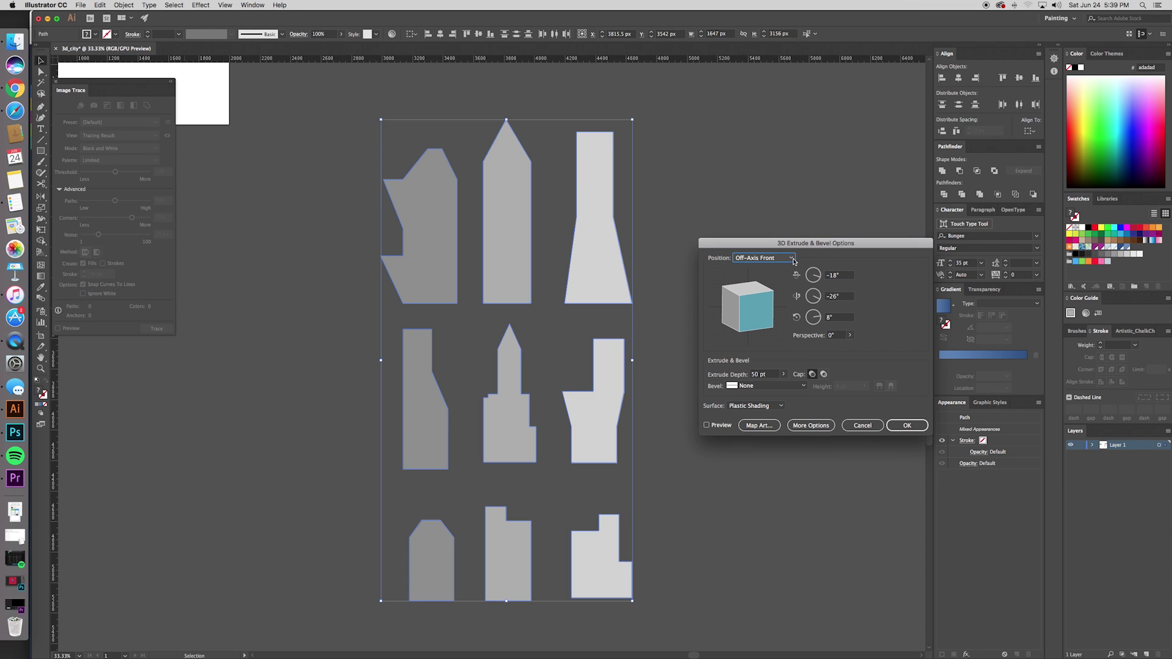
pyautogui.click(793, 261)
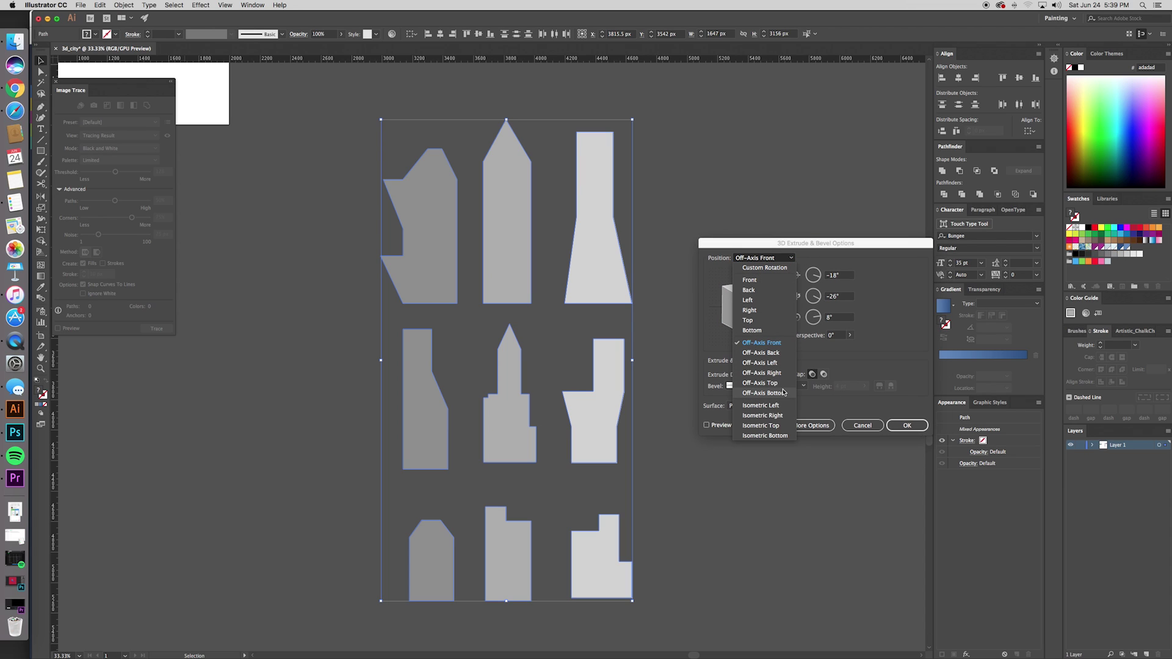
pyautogui.click(781, 415)
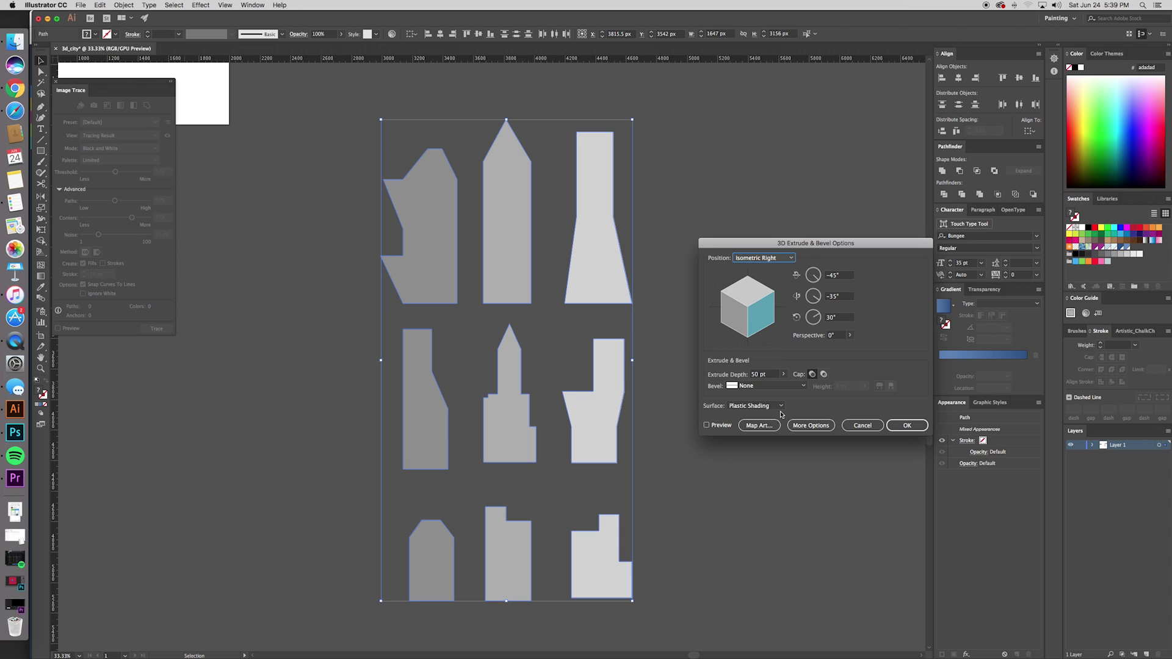
pyautogui.click(707, 426)
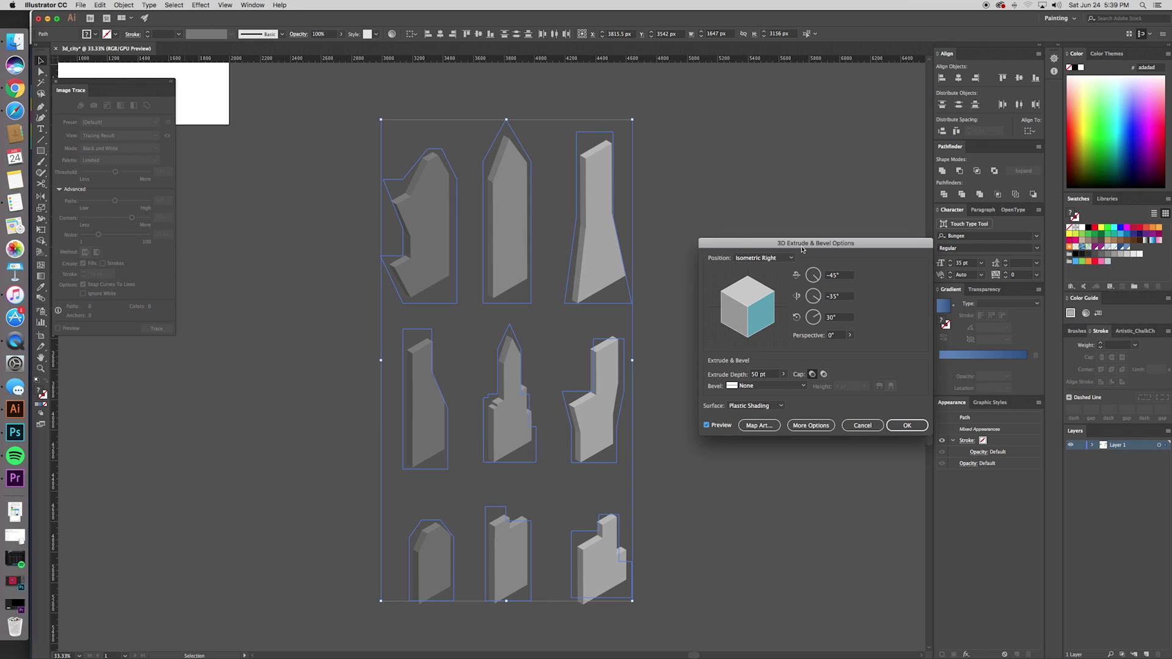
# - Set the buildings' extrude depth to 250 pt and apply the effect
pyautogui.moveTo(802, 250); pyautogui.dragTo(793, 255)
pyautogui.doubleClick(749, 380)
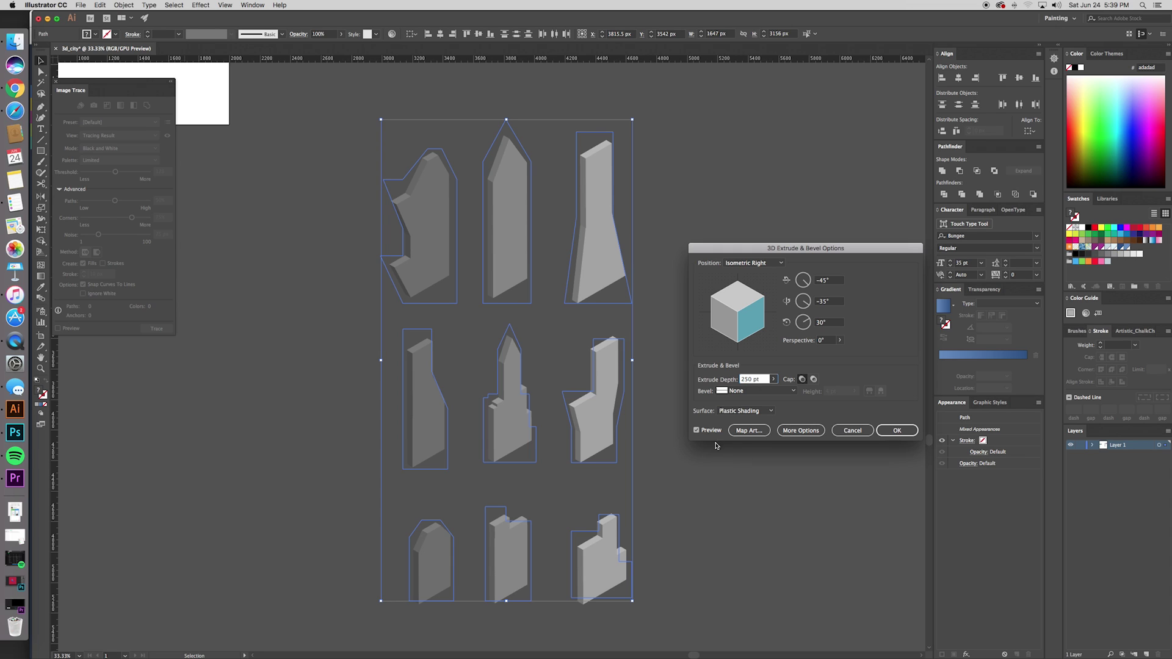
pyautogui.click(697, 431)
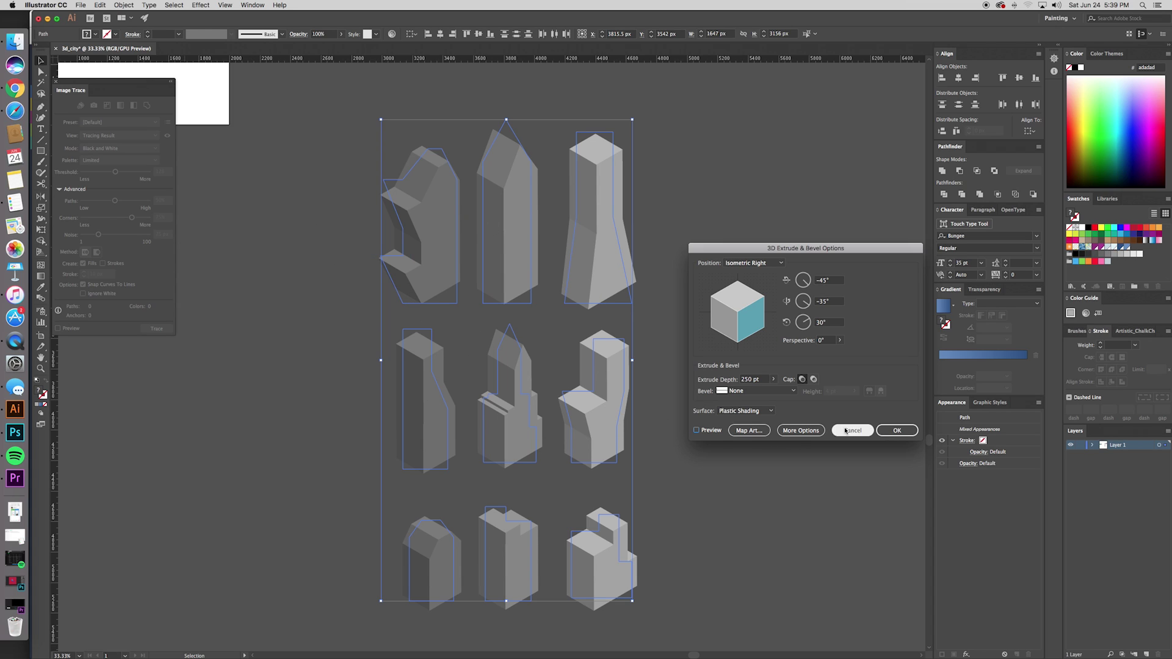
pyautogui.click(897, 431)
pyautogui.click(737, 426)
pyautogui.scroll(3, 745, 415)
pyautogui.hscroll(-2, 745, 415)
pyautogui.click(677, 272)
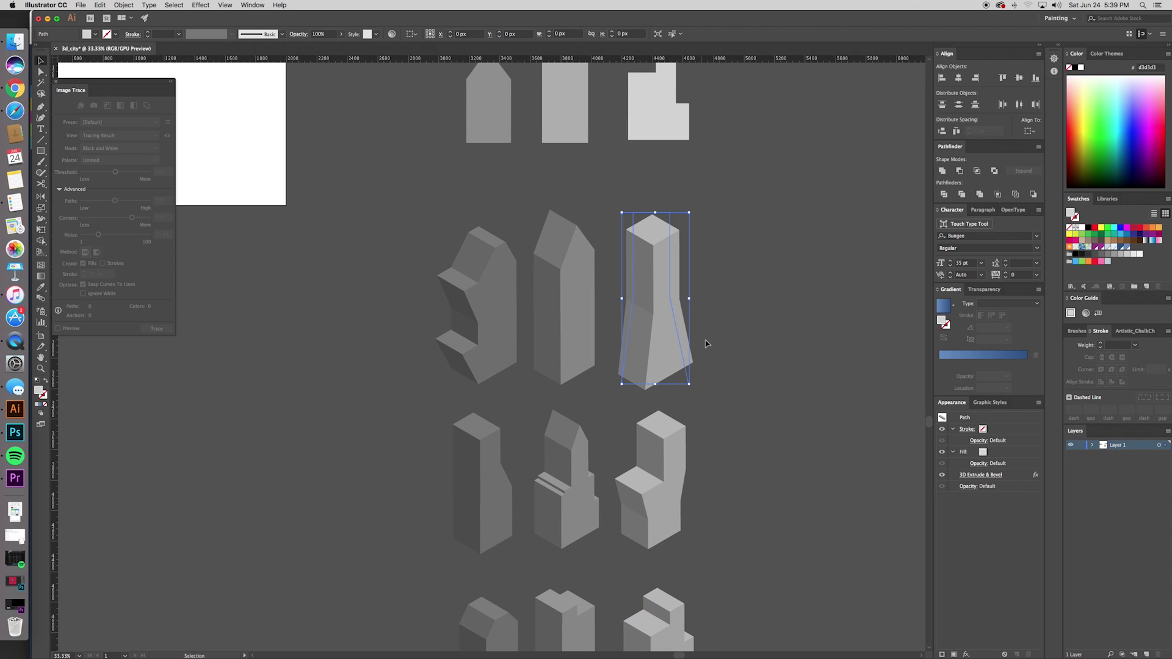
pyautogui.click(746, 286)
pyautogui.scroll(3, 727, 317)
pyautogui.click(573, 297)
pyautogui.click(187, 5)
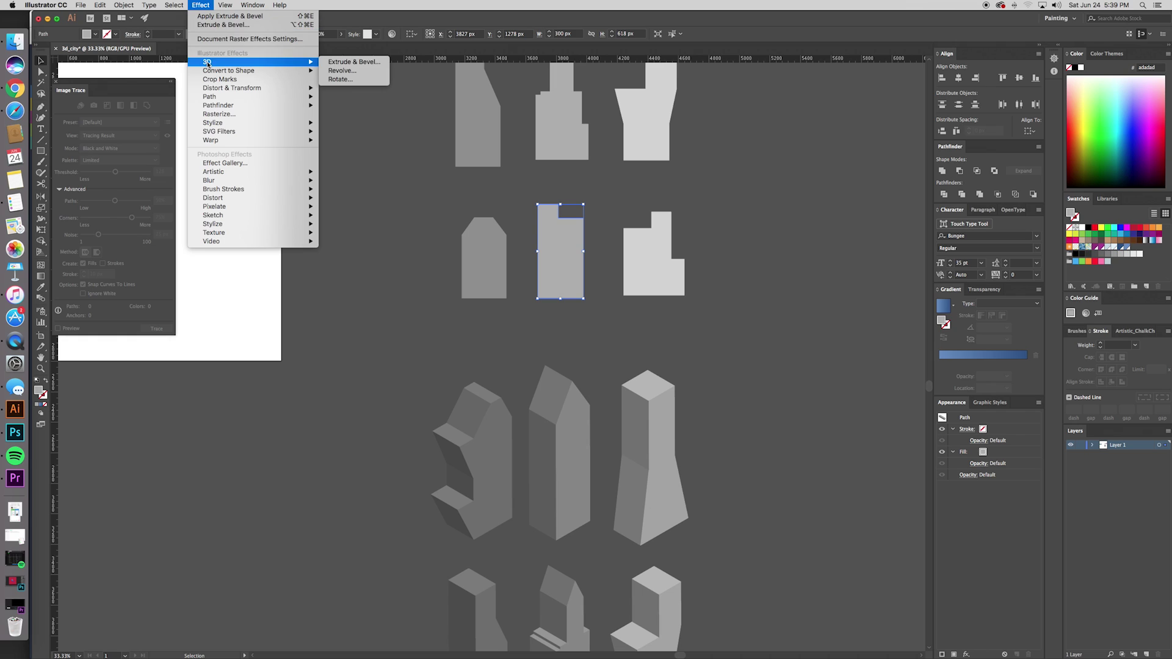
pyautogui.click(355, 61)
pyautogui.click(748, 380)
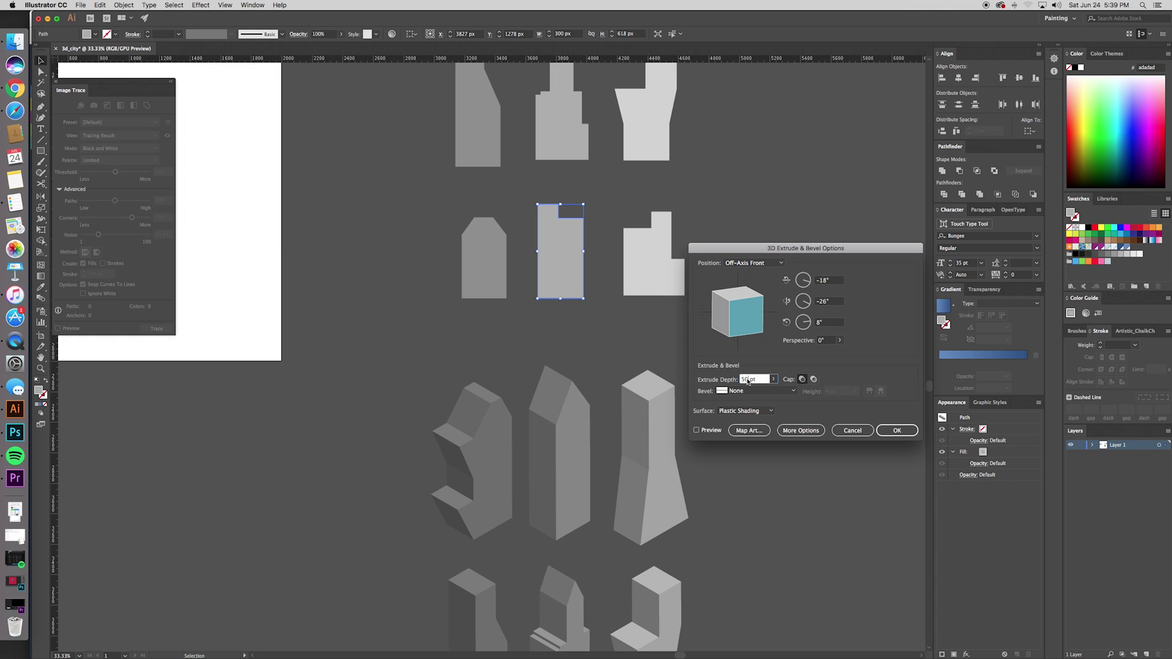
pyautogui.click(697, 430)
pyautogui.click(851, 432)
pyautogui.click(764, 366)
# - Duplicate the nine extruded buildings and place the copies below the artboard
pyautogui.moveTo(745, 436); pyautogui.dragTo(738, 272)
pyautogui.moveTo(747, 416); pyautogui.dragTo(744, 354)
pyautogui.press('super+minus')
pyautogui.press('super+equal')
pyautogui.moveTo(382, 206); pyautogui.dragTo(419, 188)
pyautogui.moveTo(752, 576); pyautogui.dragTo(754, 576)
pyautogui.moveTo(524, 382); pyautogui.dragTo(285, 402)
pyautogui.moveTo(507, 333); pyautogui.dragTo(646, 325)
pyautogui.click(646, 354)
# - Expand the appearance of the nine extruded building copies below the artboard
pyautogui.click(573, 260)
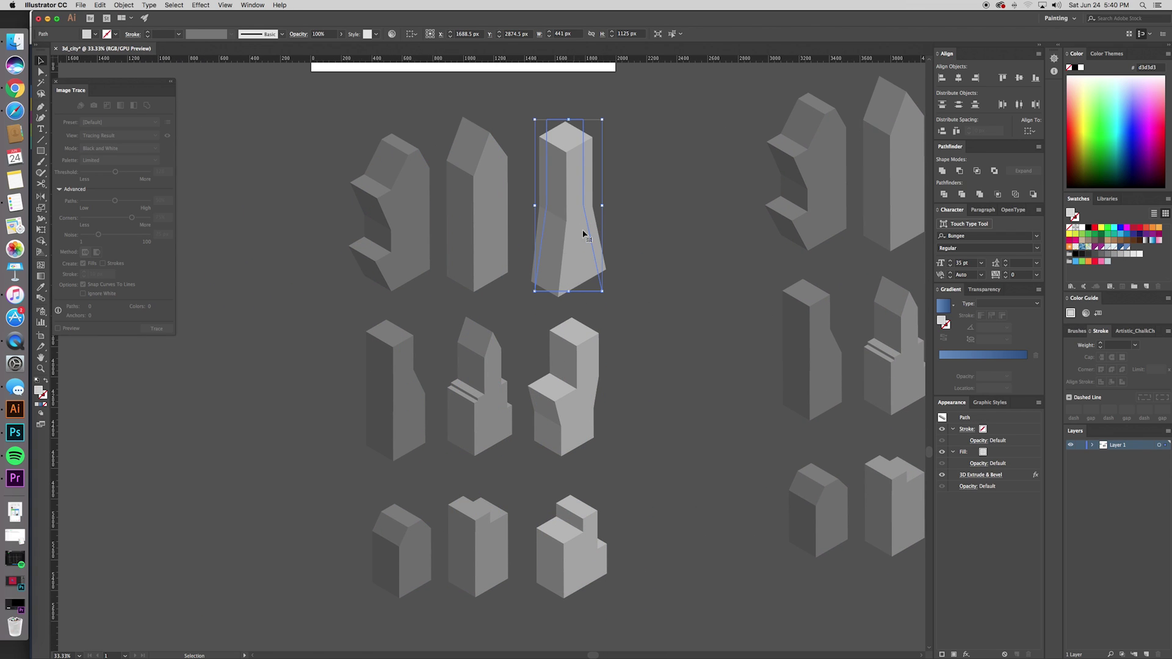
pyautogui.click(645, 245)
pyautogui.click(489, 220)
pyautogui.click(635, 579)
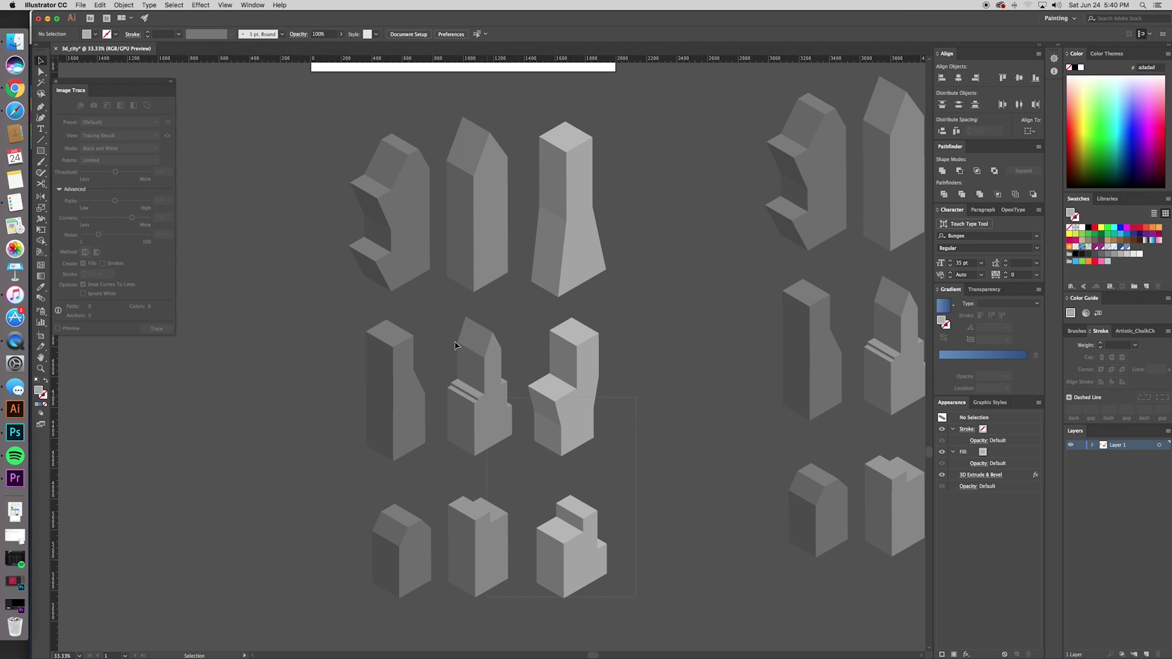
pyautogui.press('super+a')
pyautogui.click(125, 5)
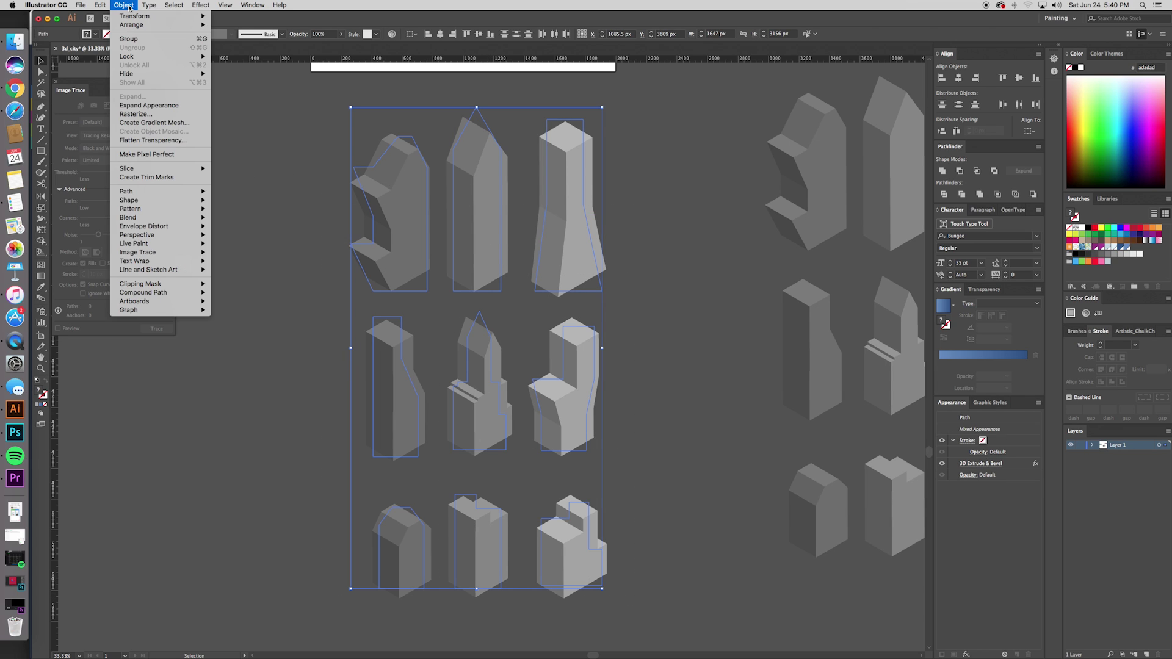
pyautogui.click(149, 105)
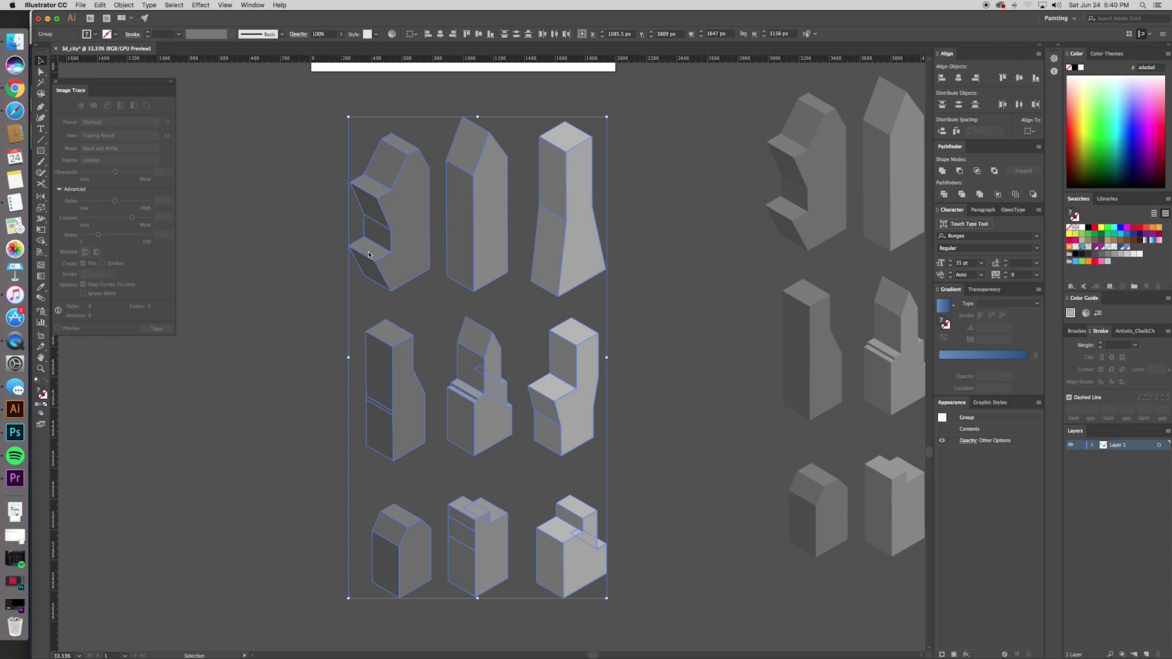
pyautogui.click(623, 274)
# - Isolate the expanded first-column building in the upper row, inspect its separate faces, and leave isolation
pyautogui.click(381, 241)
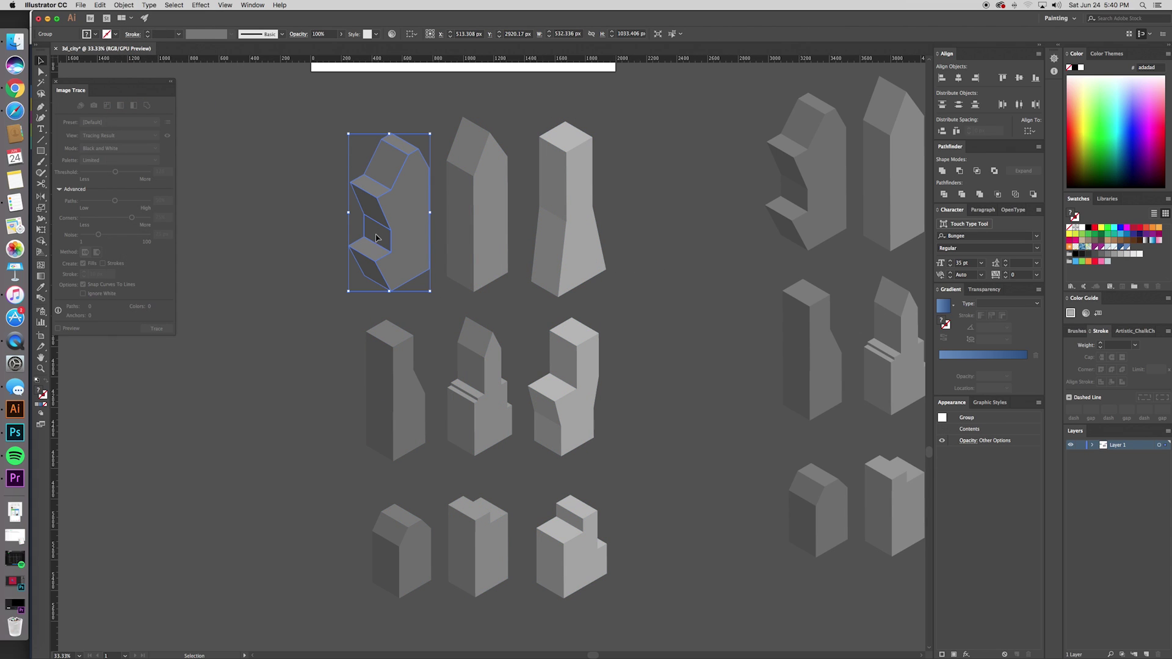
pyautogui.doubleClick(376, 239)
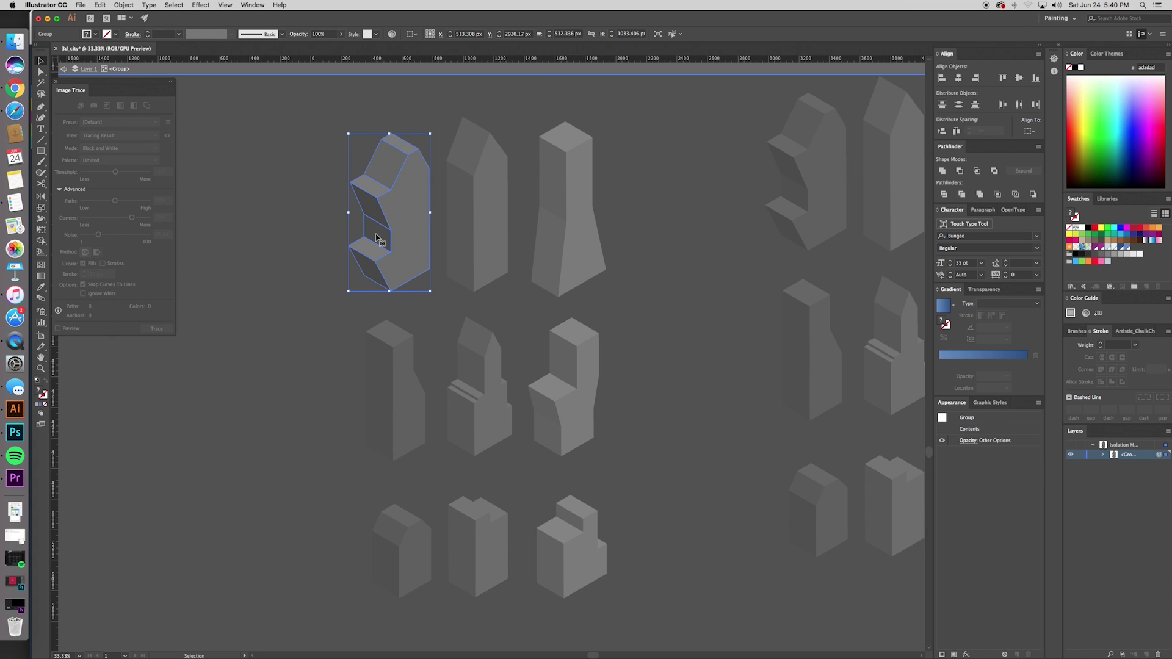
pyautogui.doubleClick(376, 239)
pyautogui.click(377, 239)
pyautogui.doubleClick(316, 320)
pyautogui.moveTo(293, 309); pyautogui.dragTo(324, 342)
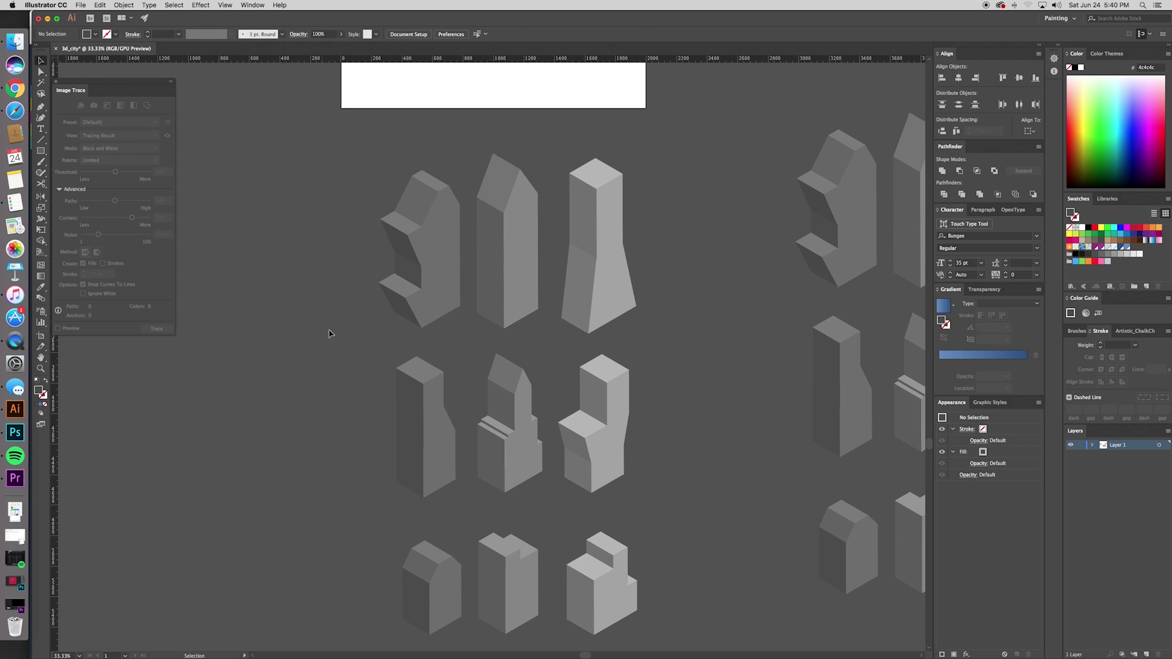
# - Scale the nine expanded buildings down to about 987 by 1840 px and place them at the artboard's upper edge
pyautogui.press('super+minus')
pyautogui.moveTo(370, 238); pyautogui.dragTo(380, 363)
pyautogui.press('super+plus')
pyautogui.press('super+minus')
pyautogui.moveTo(367, 419); pyautogui.dragTo(370, 396)
pyautogui.moveTo(400, 416); pyautogui.dragTo(563, 605)
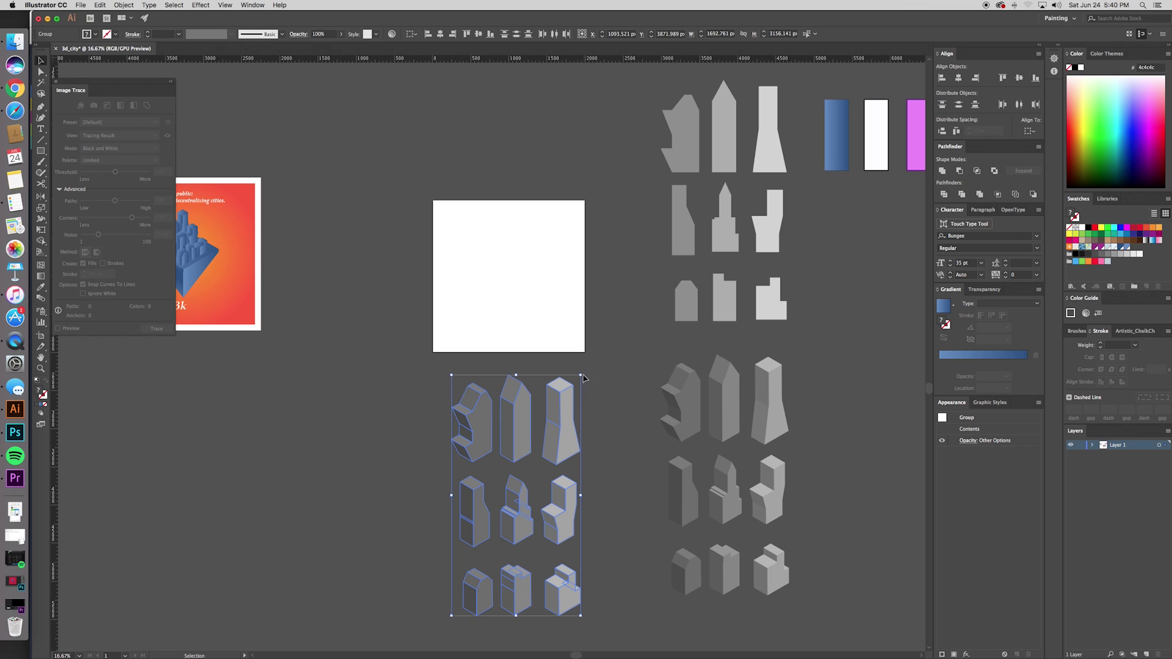
pyautogui.moveTo(580, 375); pyautogui.dragTo(481, 111)
pyautogui.scroll(2, 588, 159)
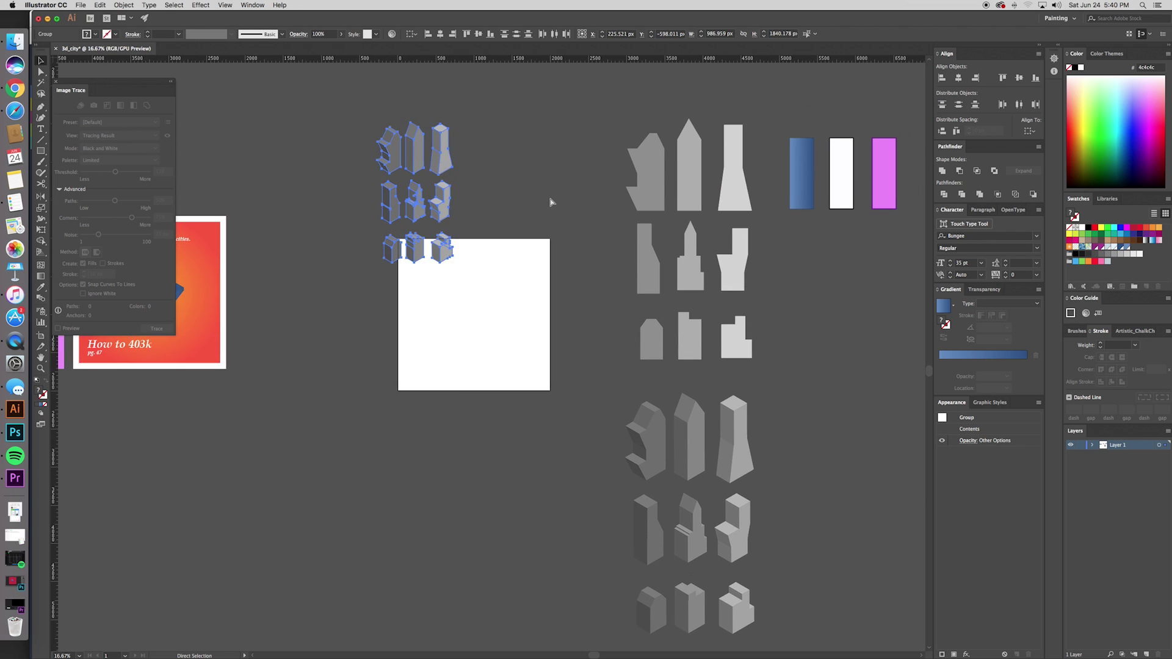
# - Move the nine small buildings to the artboard's right edge
pyautogui.scroll(5, 552, 201)
pyautogui.moveTo(445, 192); pyautogui.dragTo(567, 379)
pyautogui.moveTo(603, 122); pyautogui.dragTo(573, 176)
pyautogui.moveTo(536, 249); pyautogui.dragTo(747, 246)
pyautogui.moveTo(636, 247); pyautogui.dragTo(708, 249)
pyautogui.click(554, 185)
pyautogui.moveTo(553, 221)
pyautogui.mouseDown()
pyautogui.moveTo(533, 221)
pyautogui.moveTo(549, 222)
pyautogui.mouseUp()
# - Draw a square about 1118 px wide in the middle of the artboard
pyautogui.press('m')
pyautogui.moveTo(507, 260); pyautogui.dragTo(525, 251)
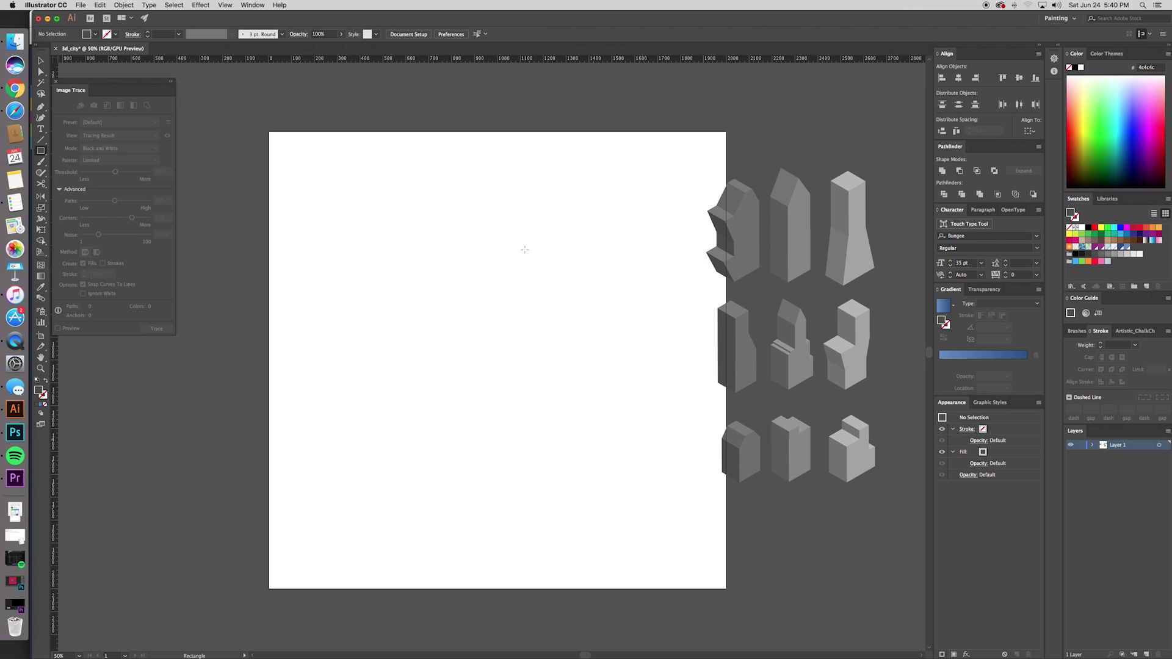
pyautogui.moveTo(370, 255)
pyautogui.mouseDown()
pyautogui.moveTo(632, 428)
pyautogui.moveTo(572, 395)
pyautogui.mouseUp()
pyautogui.press('v')
# - Fill the square with bright green, 7ef955
pyautogui.doubleClick(39, 391)
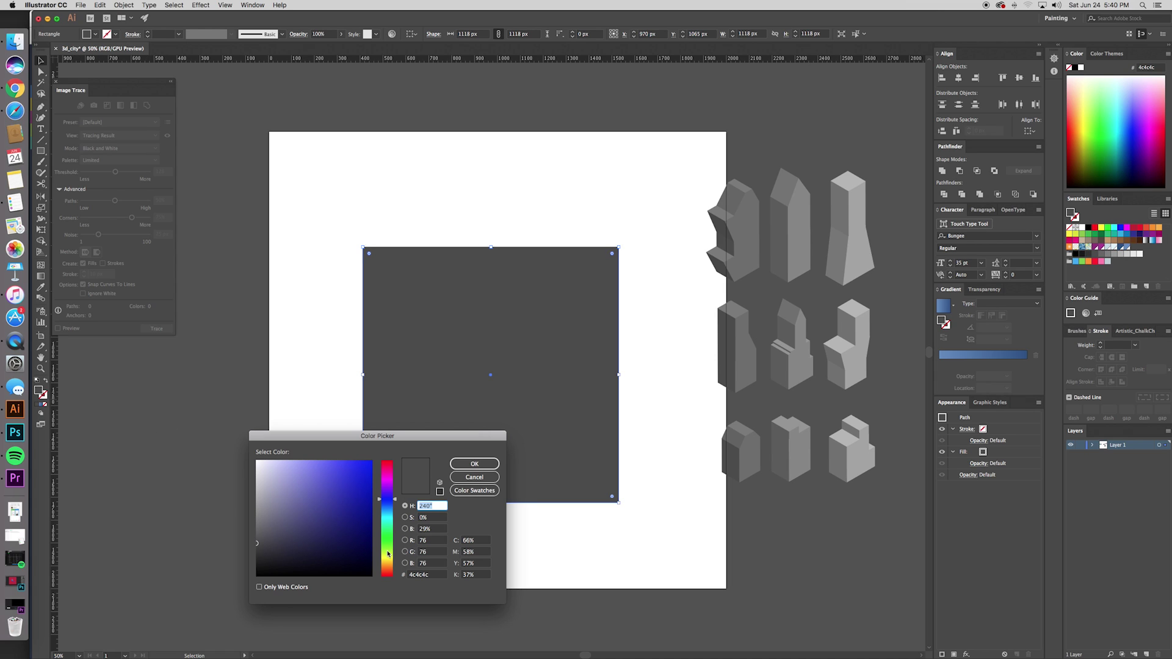
pyautogui.moveTo(387, 554); pyautogui.dragTo(389, 552)
pyautogui.moveTo(342, 469); pyautogui.dragTo(339, 462)
pyautogui.moveTo(392, 545)
pyautogui.mouseDown()
pyautogui.moveTo(384, 530)
pyautogui.moveTo(385, 542)
pyautogui.mouseUp()
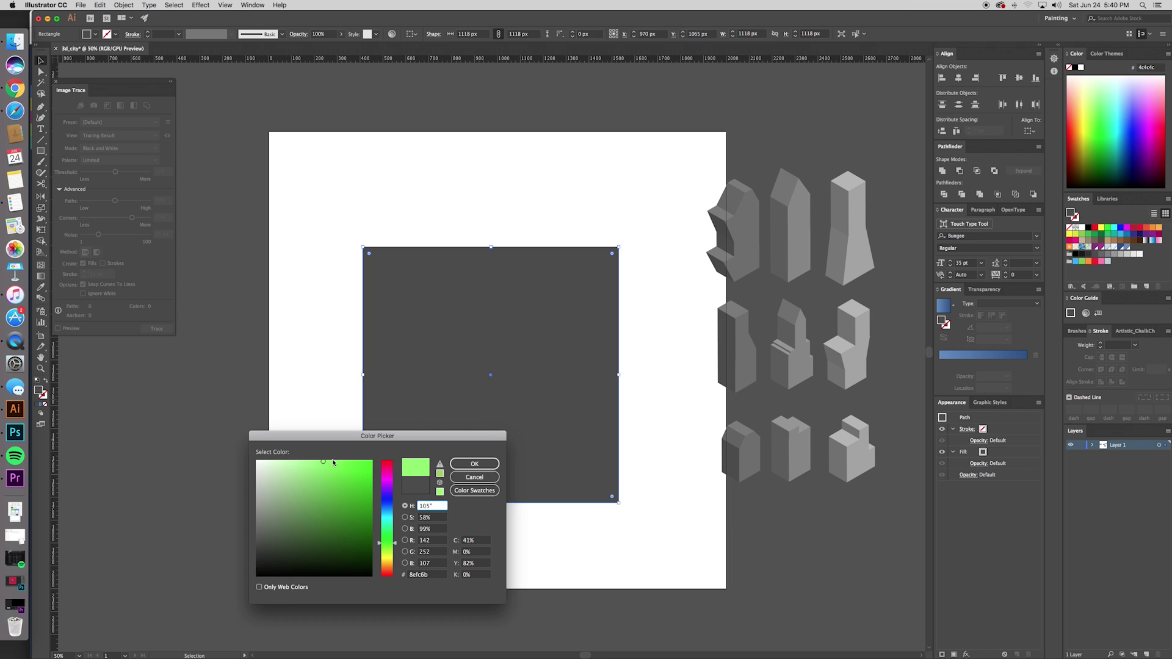
pyautogui.click(474, 464)
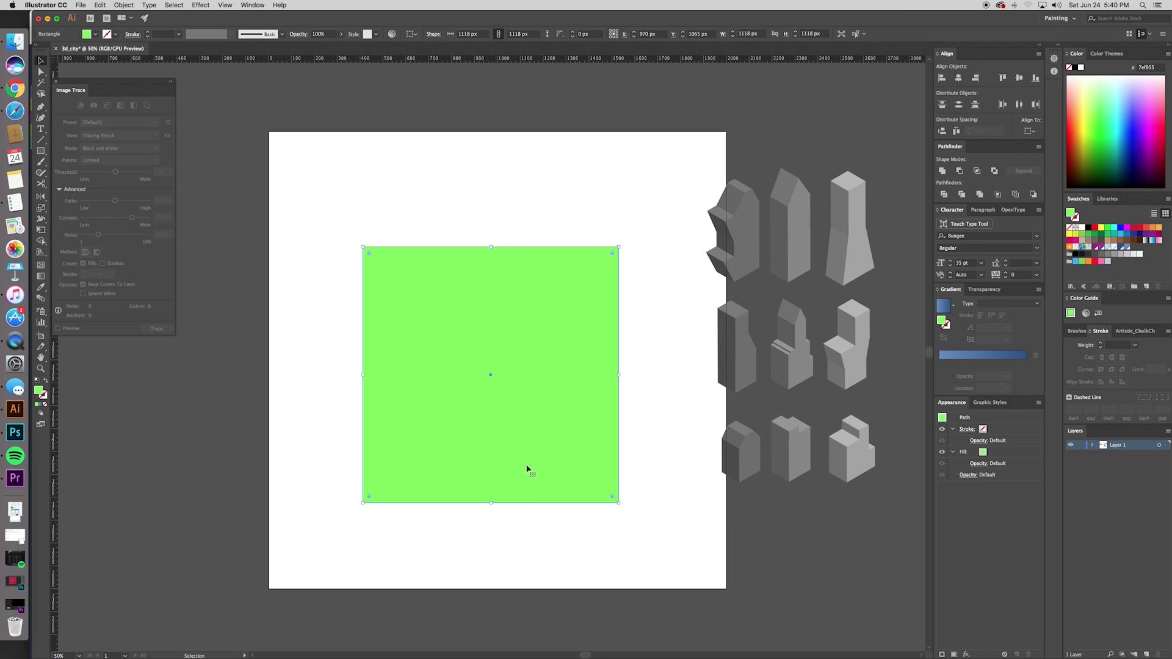
pyautogui.moveTo(672, 484); pyautogui.dragTo(613, 490)
pyautogui.click(740, 545)
pyautogui.moveTo(740, 544); pyautogui.dragTo(773, 545)
pyautogui.click(506, 389)
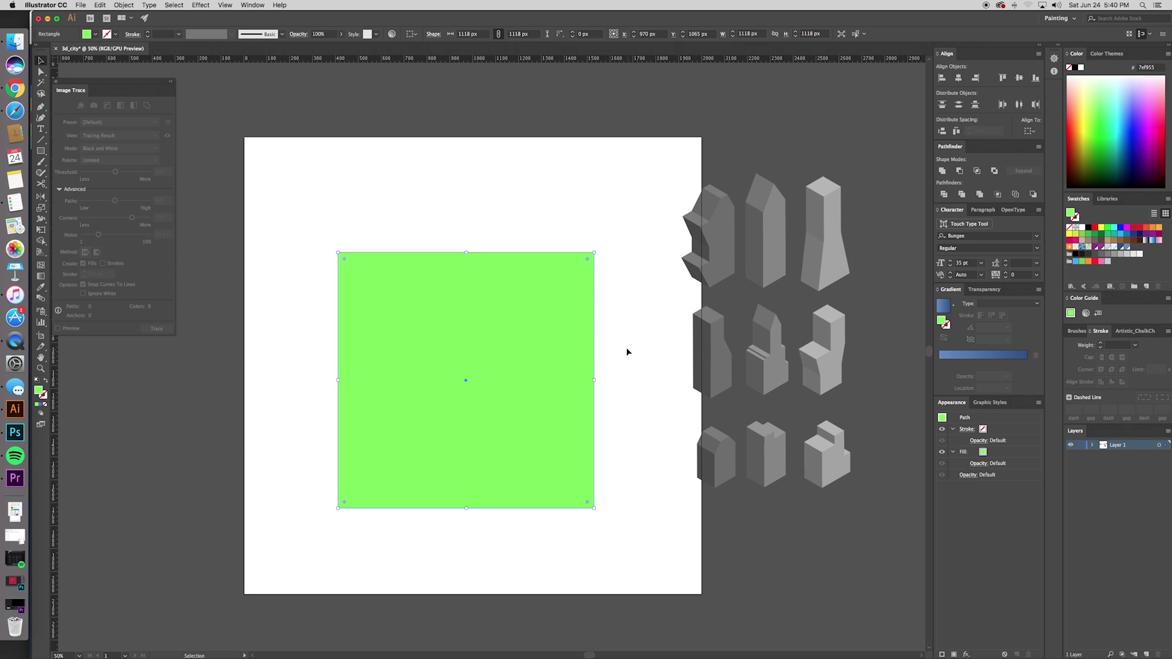
pyautogui.click(445, 203)
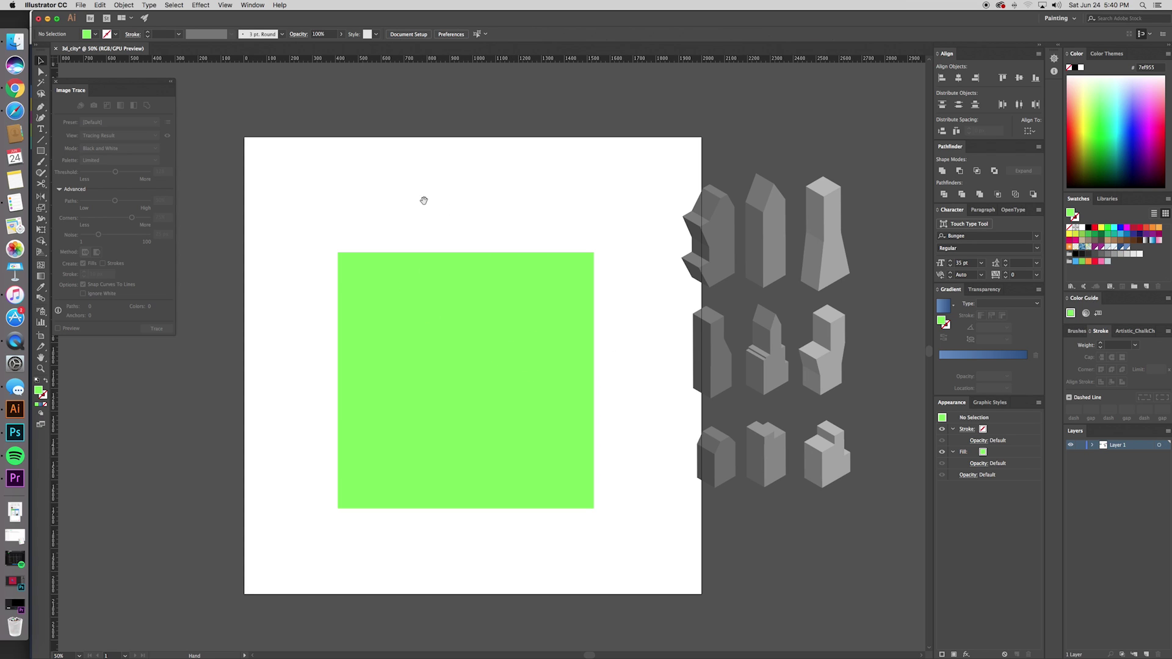
# - Draw a narrow vertical strip about 76 by 1184 px across the green square, extending past its upper and lower edges
pyautogui.moveTo(424, 199); pyautogui.dragTo(440, 199)
pyautogui.press('m')
pyautogui.moveTo(417, 243); pyautogui.dragTo(435, 514)
pyautogui.press('v')
# - Fill the vertical strip with dark gray, 636363
pyautogui.doubleClick(39, 391)
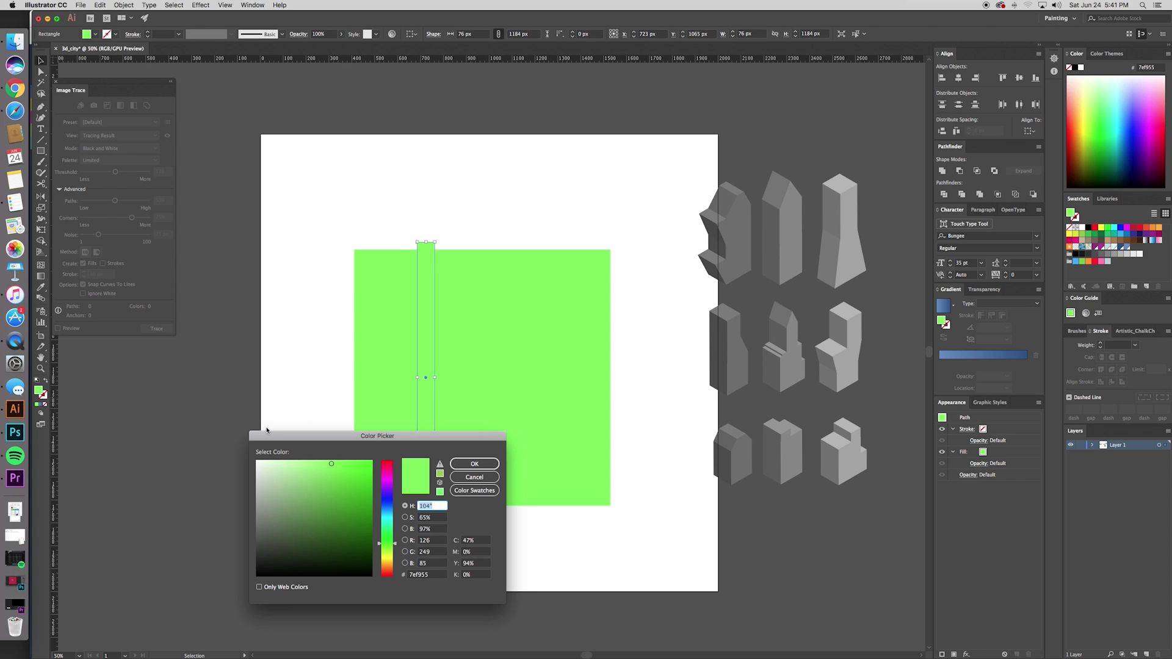
pyautogui.moveTo(285, 549)
pyautogui.mouseDown()
pyautogui.moveTo(259, 545)
pyautogui.moveTo(257, 531)
pyautogui.mouseUp()
pyautogui.click(481, 467)
pyautogui.hscroll(3, 697, 523)
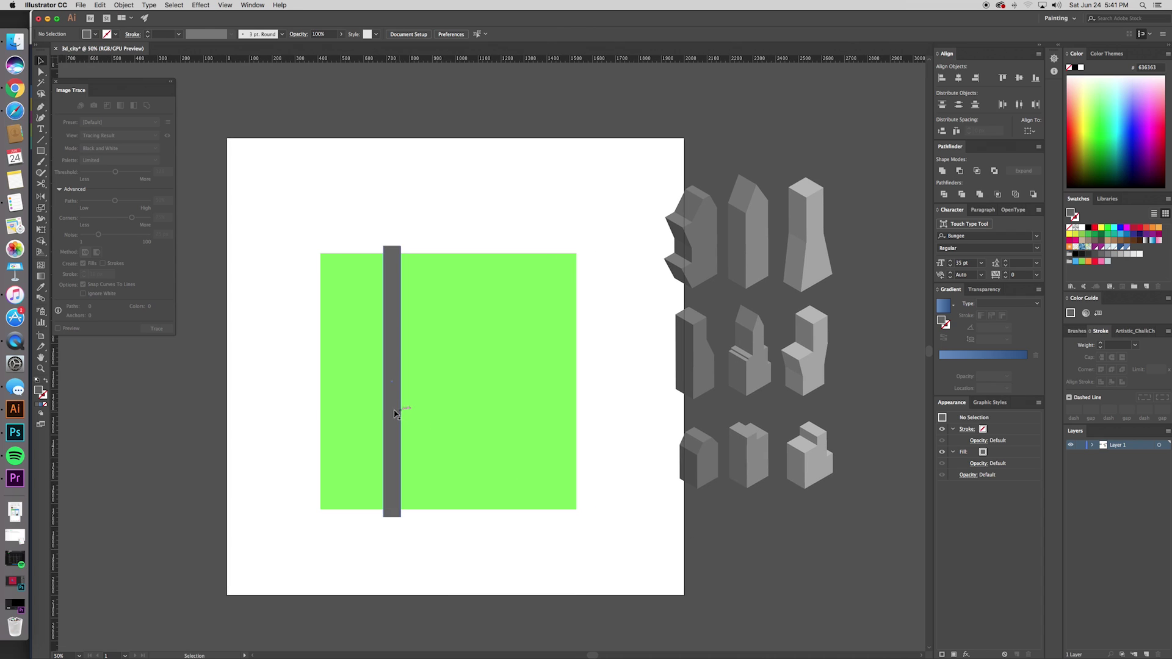
# - Duplicate the gray strip to its right and nudge both strips rightward across the green square
pyautogui.moveTo(393, 410); pyautogui.dragTo(500, 417)
pyautogui.keyDown('shift'); pyautogui.click(392, 461); pyautogui.keyUp('shift')
pyautogui.press('Right')
pyautogui.press('Right')
pyautogui.press('Right')
pyautogui.press('Right')
pyautogui.press('Right')
pyautogui.press('Right')
pyautogui.press('Right')
pyautogui.press('Right')
pyautogui.press('Right')
pyautogui.press('Right')
pyautogui.press('Right')
pyautogui.press('Right')
pyautogui.press('Right')
pyautogui.click(742, 536)
# - Bring the two strips closer together by shifting the left one rightward and the right one leftward
pyautogui.moveTo(399, 427); pyautogui.dragTo(404, 427)
pyautogui.click(736, 569)
pyautogui.scroll(1, 708, 550)
pyautogui.click(502, 459)
pyautogui.press('Left')
pyautogui.press('Left')
pyautogui.press('Left')
pyautogui.press('Left')
pyautogui.moveTo(500, 461); pyautogui.dragTo(500, 461)
pyautogui.click(762, 558)
pyautogui.hscroll(-1, 763, 558)
pyautogui.scroll(2, 763, 558)
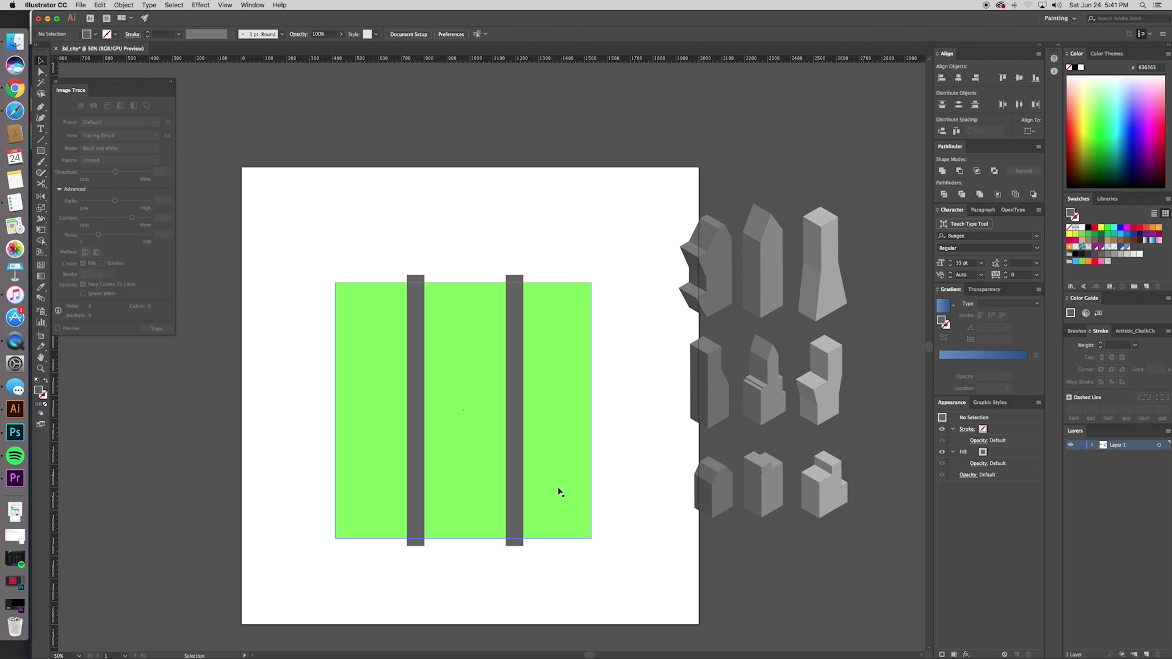
# - Reflect a copy of the two vertical gray strips diagonally to add two matching horizontal roads across the green square
pyautogui.click(511, 448)
pyautogui.keyDown('shift'); pyautogui.click(414, 443); pyautogui.keyUp('shift')
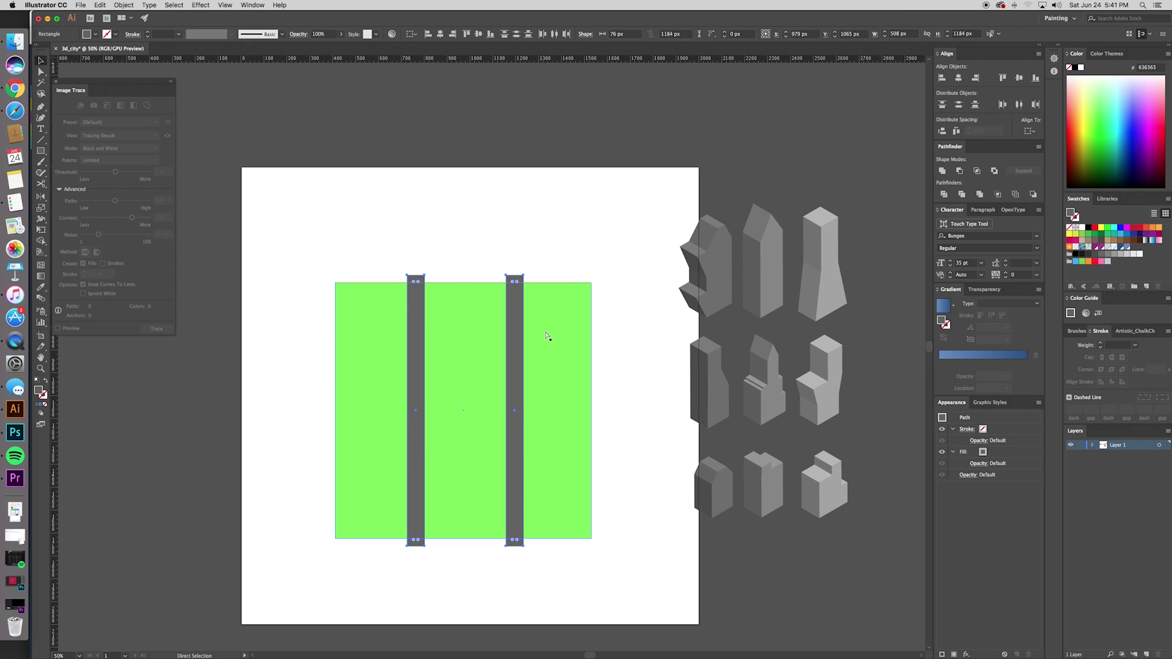
pyautogui.press('a')
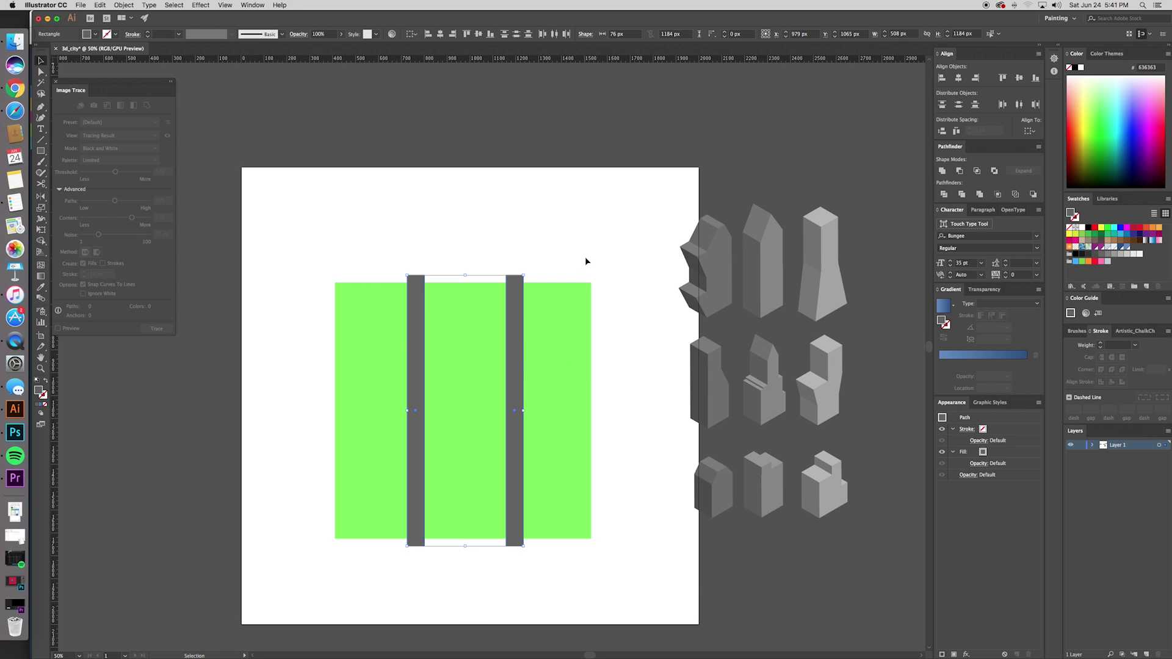
pyautogui.press('o')
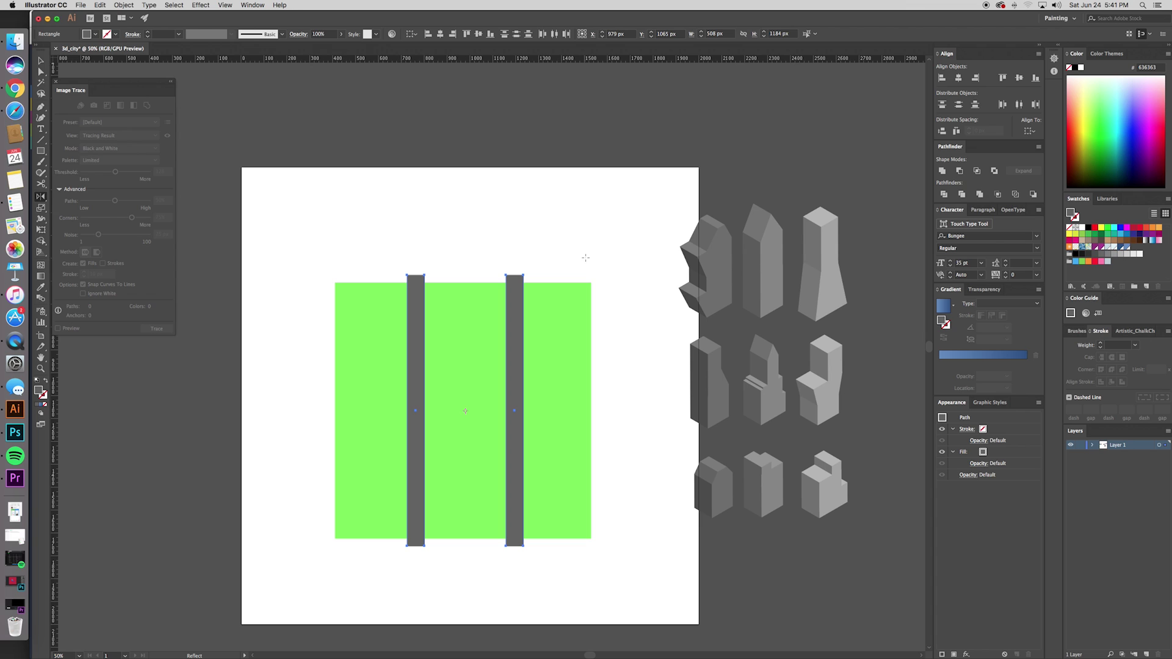
pyautogui.moveTo(585, 257); pyautogui.dragTo(651, 298)
pyautogui.press('v')
pyautogui.click(790, 181)
pyautogui.moveTo(772, 202); pyautogui.dragTo(770, 178)
pyautogui.moveTo(649, 440)
pyautogui.mouseDown()
pyautogui.moveTo(656, 457)
pyautogui.moveTo(664, 444)
pyautogui.moveTo(653, 448)
pyautogui.mouseUp()
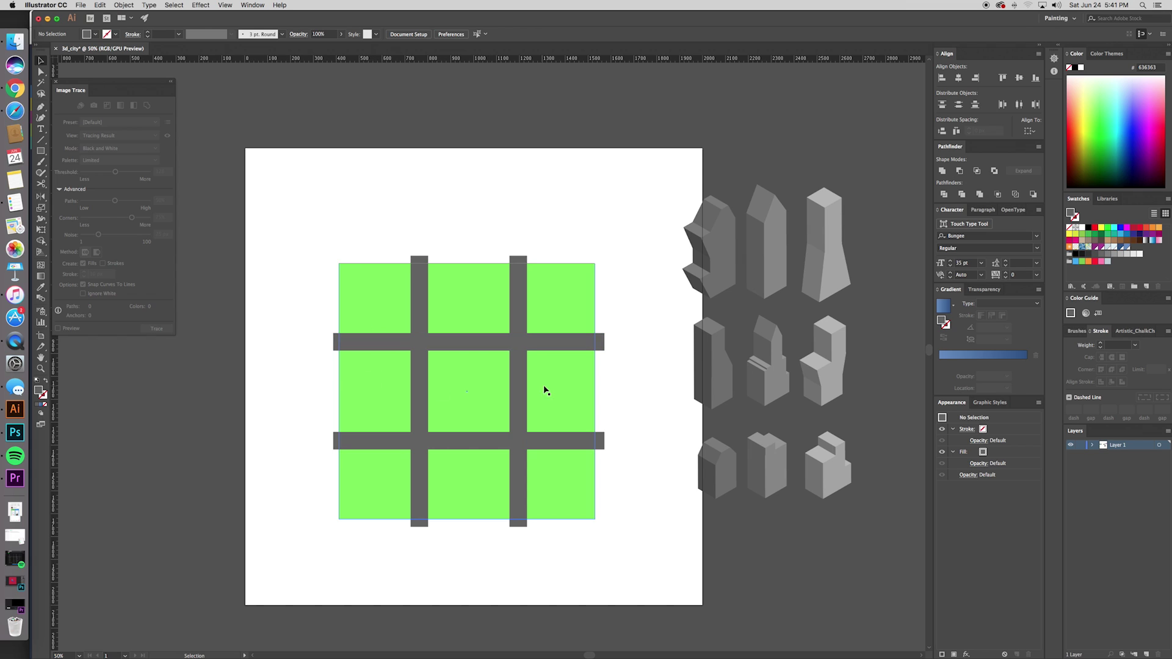
pyautogui.scroll(1, 879, 239)
pyautogui.hscroll(2, 880, 239)
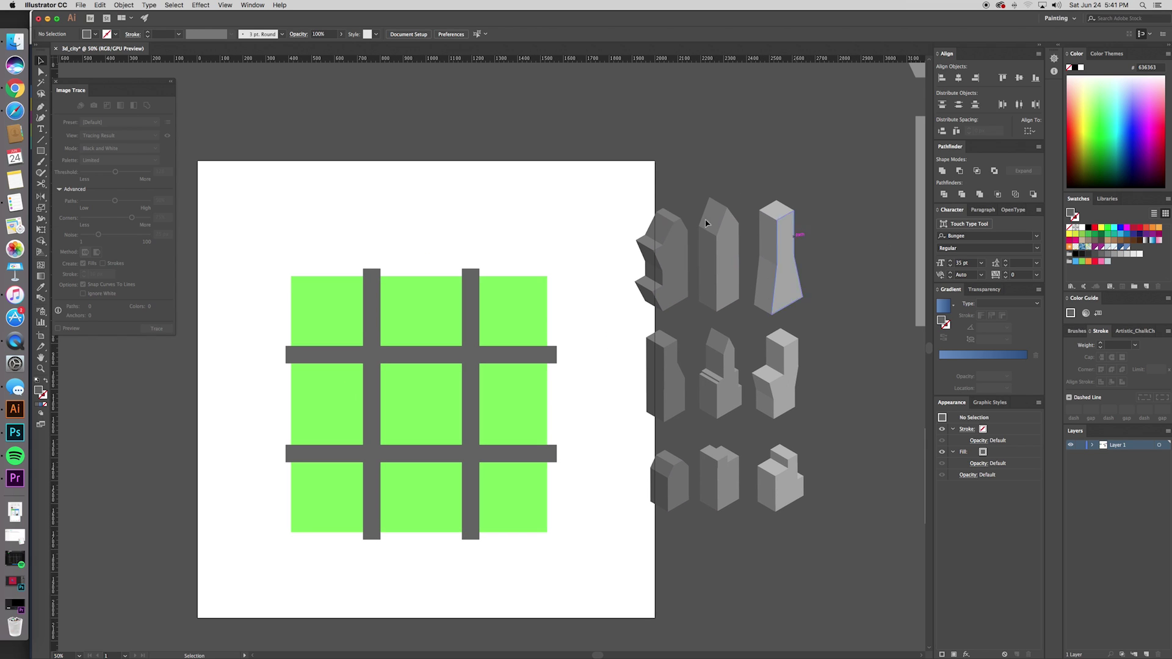
pyautogui.scroll(2, 667, 335)
pyautogui.hscroll(-1, 667, 336)
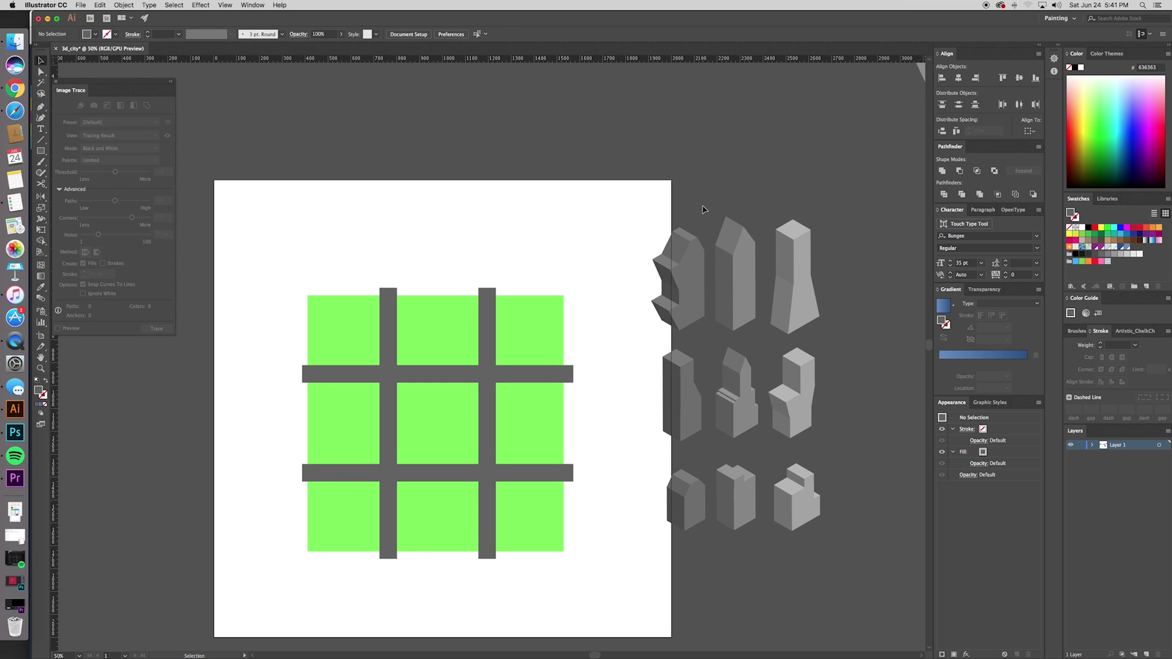
pyautogui.scroll(-2, 712, 198)
pyautogui.hscroll(-1, 712, 199)
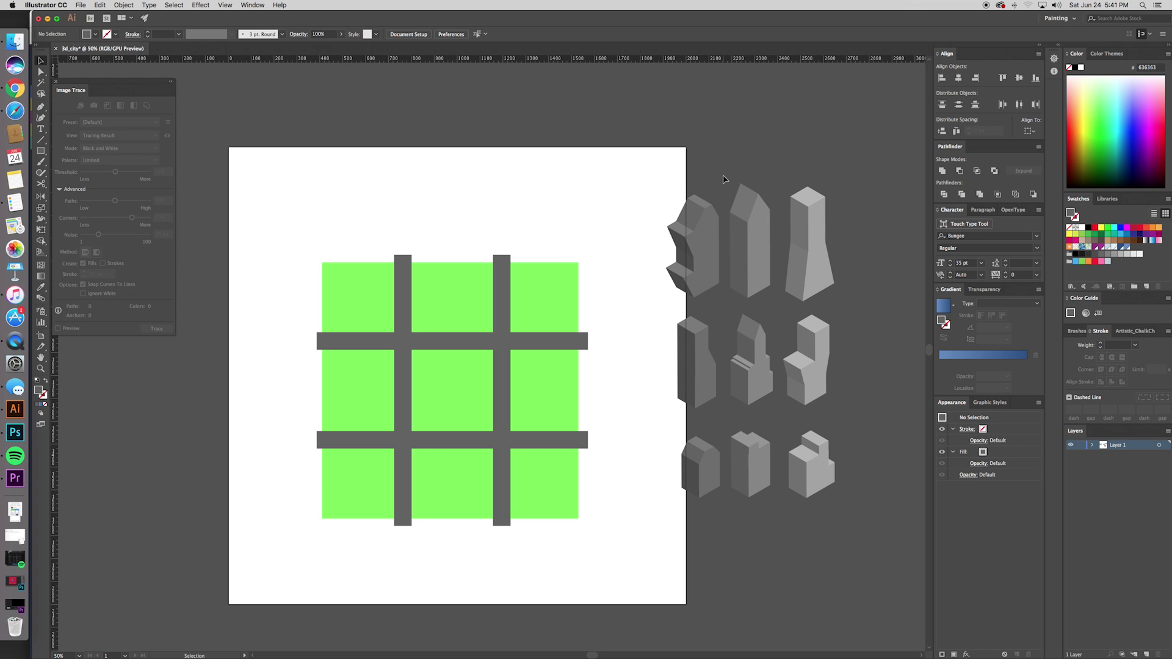
# - Shorten both vertical strips to 1118 px so they end flush with the green square's upper and lower edges
pyautogui.press('super+equal')
pyautogui.press('super+minus')
pyautogui.press('super+equal')
pyautogui.scroll(4, 684, 269)
pyautogui.hscroll(-2, 683, 270)
pyautogui.press('space')
pyautogui.scroll(-4, 828, 182)
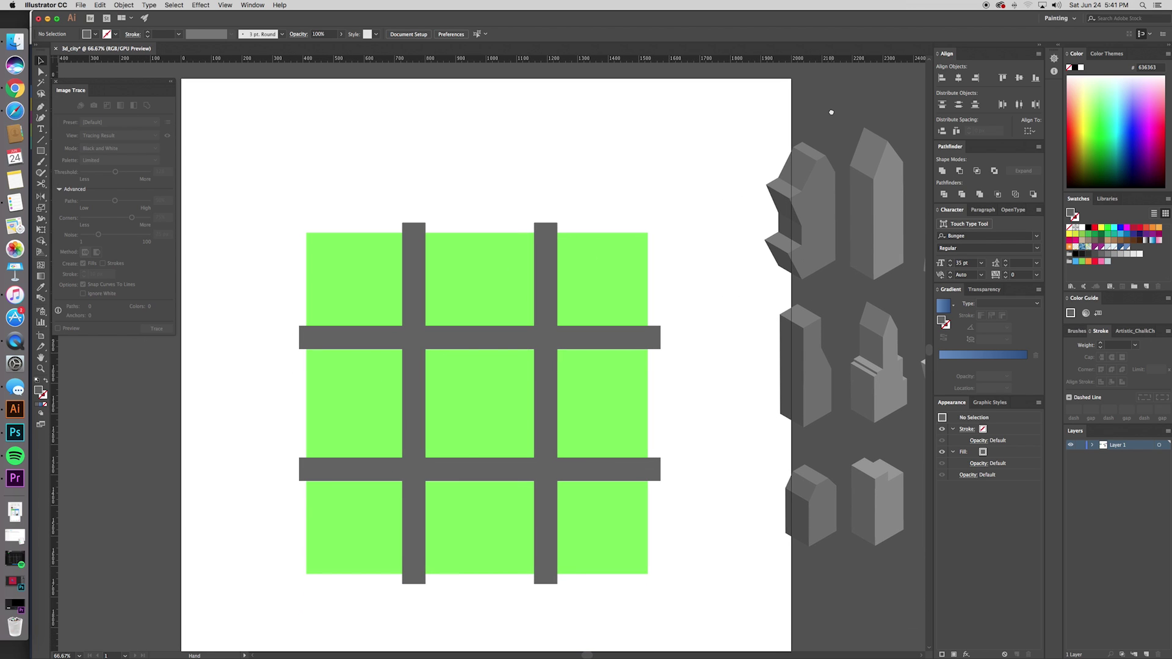
pyautogui.press('m')
pyautogui.click(540, 254)
pyautogui.click(554, 367)
pyautogui.press('v')
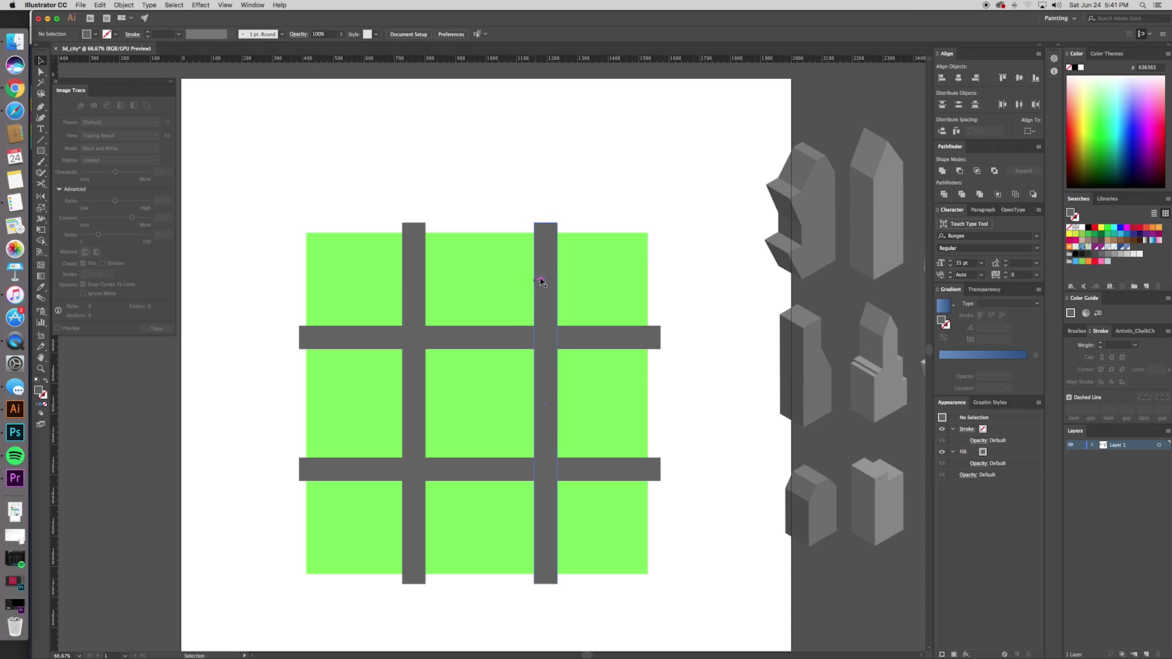
pyautogui.click(549, 379)
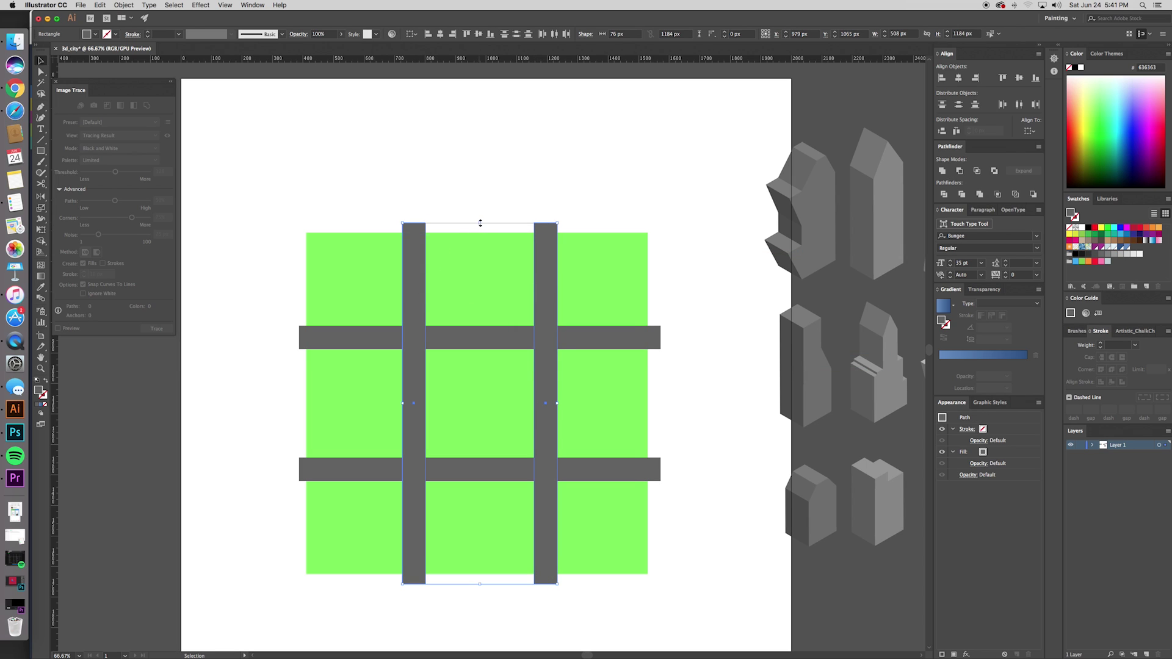
pyautogui.moveTo(480, 223); pyautogui.dragTo(478, 233)
# - Resize both horizontal strips to 1118 px so their ends are flush with the green square's side edges
pyautogui.click(629, 469)
pyautogui.keyDown('shift'); pyautogui.click(587, 336); pyautogui.keyUp('shift')
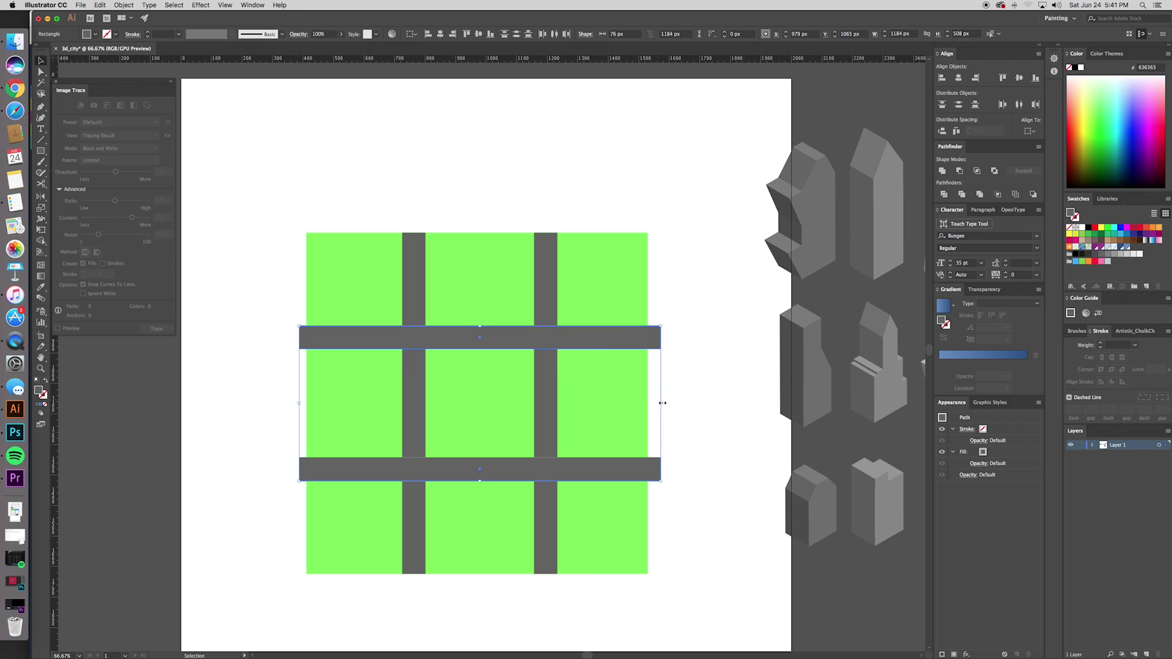
pyautogui.moveTo(660, 403); pyautogui.dragTo(649, 403)
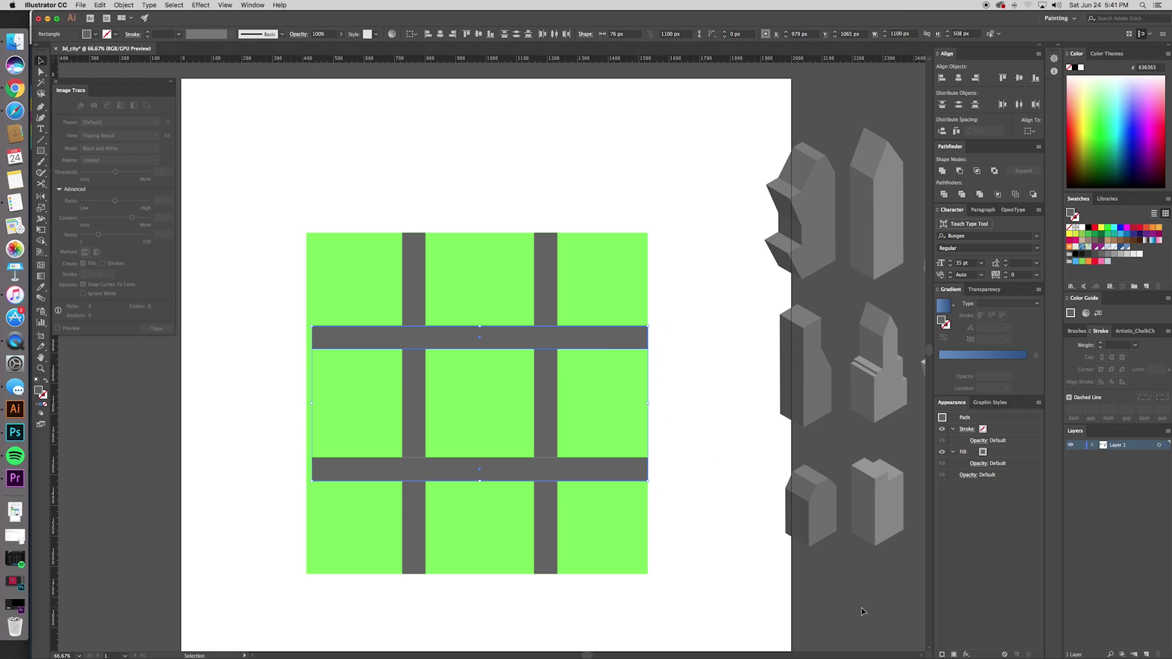
pyautogui.scroll(-2, 845, 589)
pyautogui.hscroll(-3, 662, 487)
pyautogui.click(569, 444)
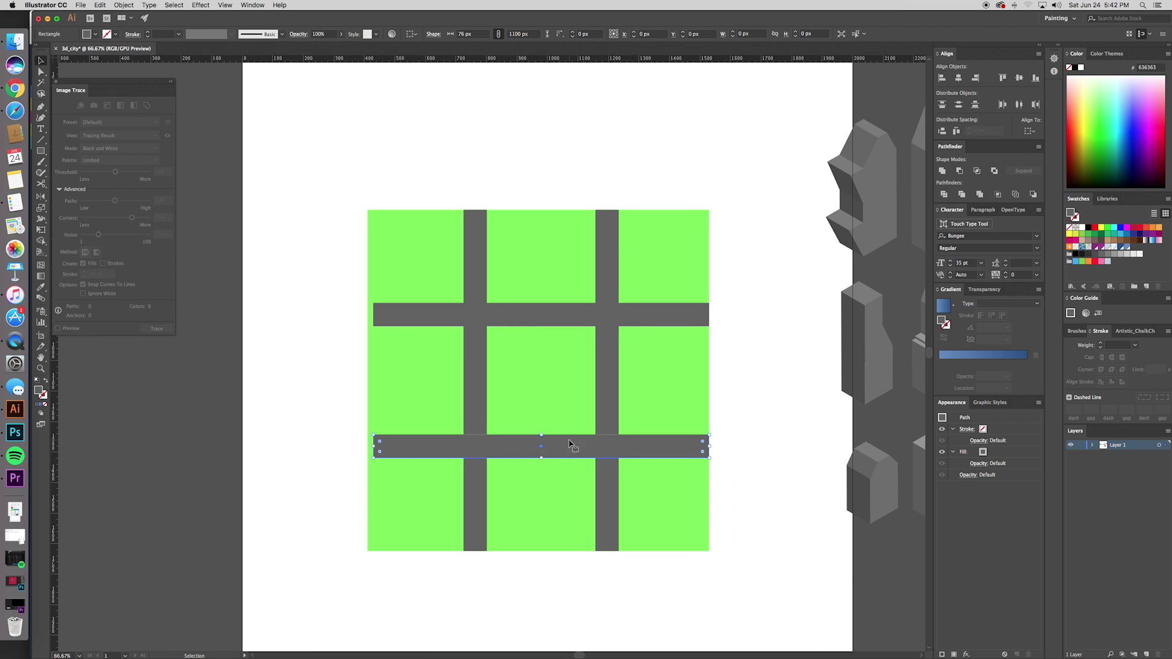
pyautogui.keyDown('shift'); pyautogui.click(394, 315); pyautogui.keyUp('shift')
pyautogui.moveTo(374, 380); pyautogui.dragTo(368, 381)
# - Nudge the right vertical strip slightly leftward to even out the spacing between the roads
pyautogui.click(474, 372)
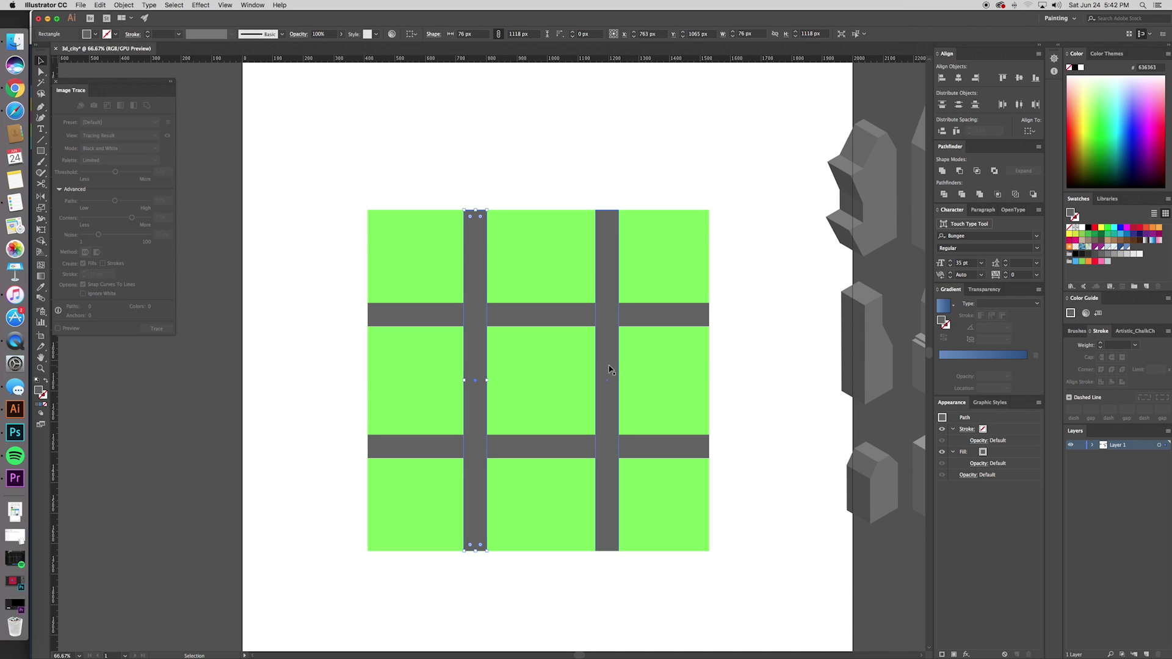
pyautogui.press('Left')
pyautogui.press('Left')
pyautogui.press('Left')
pyautogui.press('Left')
pyautogui.press('Left')
pyautogui.press('Left')
pyautogui.press('Left')
pyautogui.press('Left')
pyautogui.press('Left')
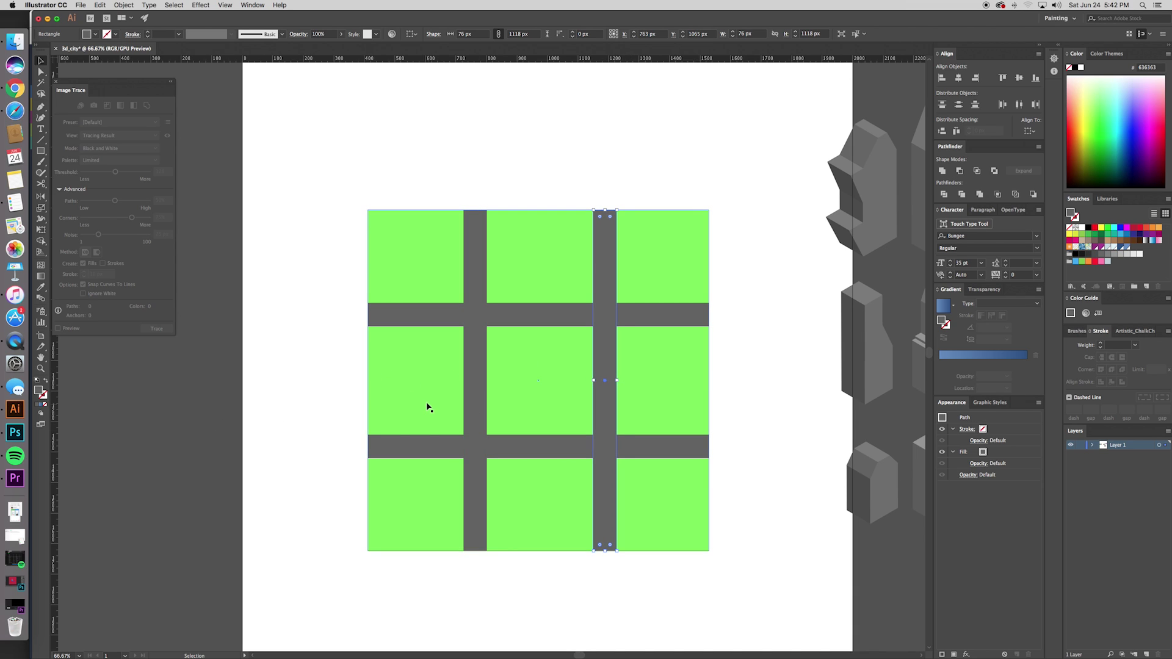
pyautogui.click(475, 383)
pyautogui.click(287, 426)
# - Group the green square together with all four gray road strips
pyautogui.press('super+minus')
pyautogui.scroll(3, 301, 391)
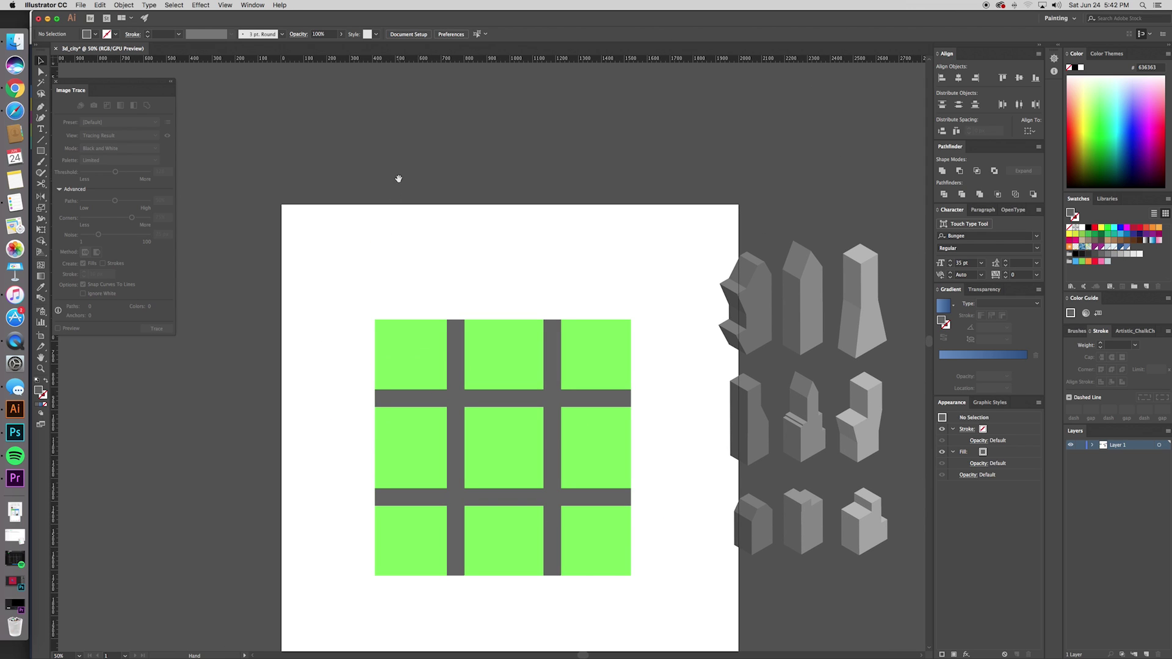
pyautogui.moveTo(398, 178); pyautogui.dragTo(392, 166)
pyautogui.moveTo(348, 151); pyautogui.dragTo(393, 223)
pyautogui.press('super+a')
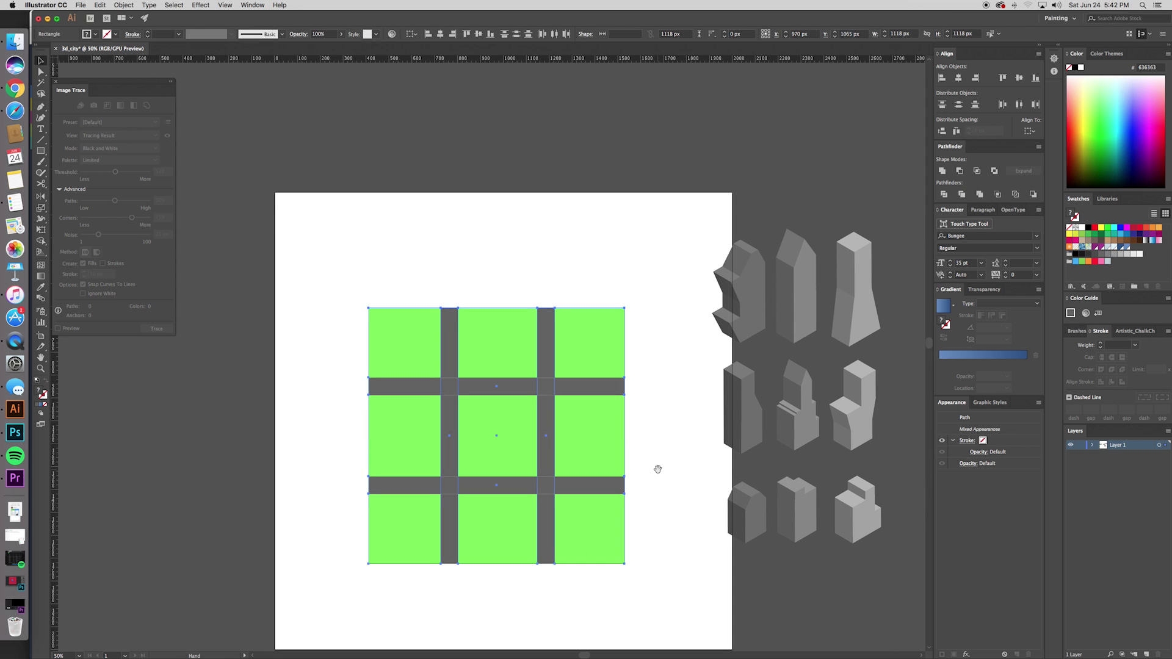
pyautogui.press('super+equal')
pyautogui.press('v')
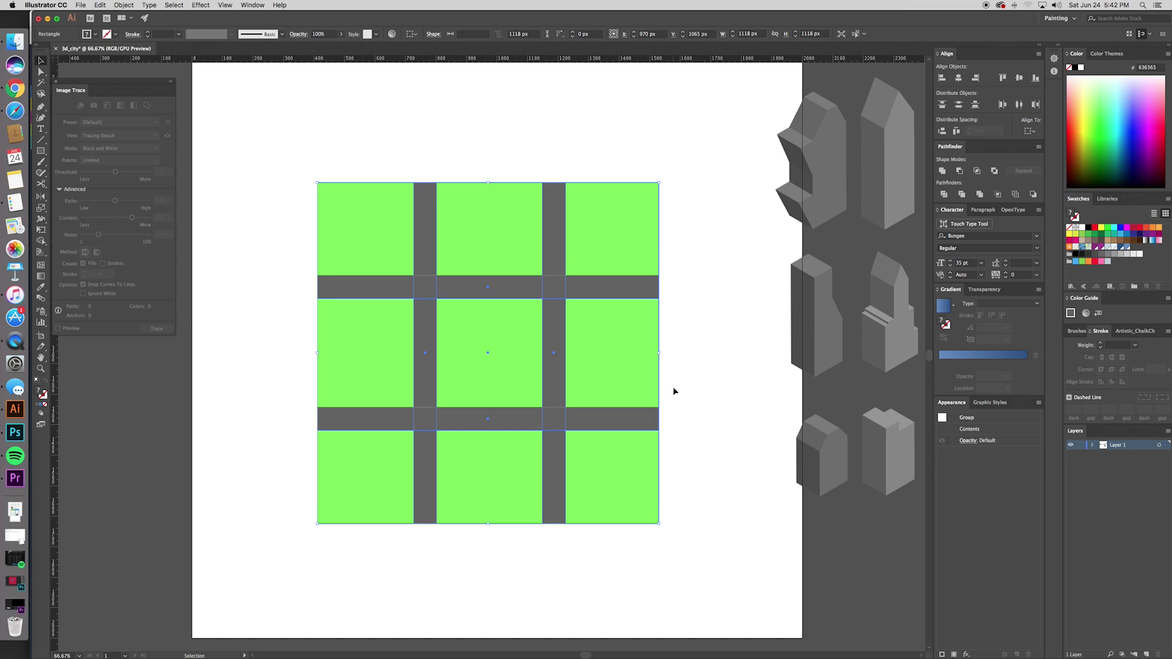
# - Unite the four road strips into a single shape inside the group, and exit isolation mode
pyautogui.doubleClick(543, 294)
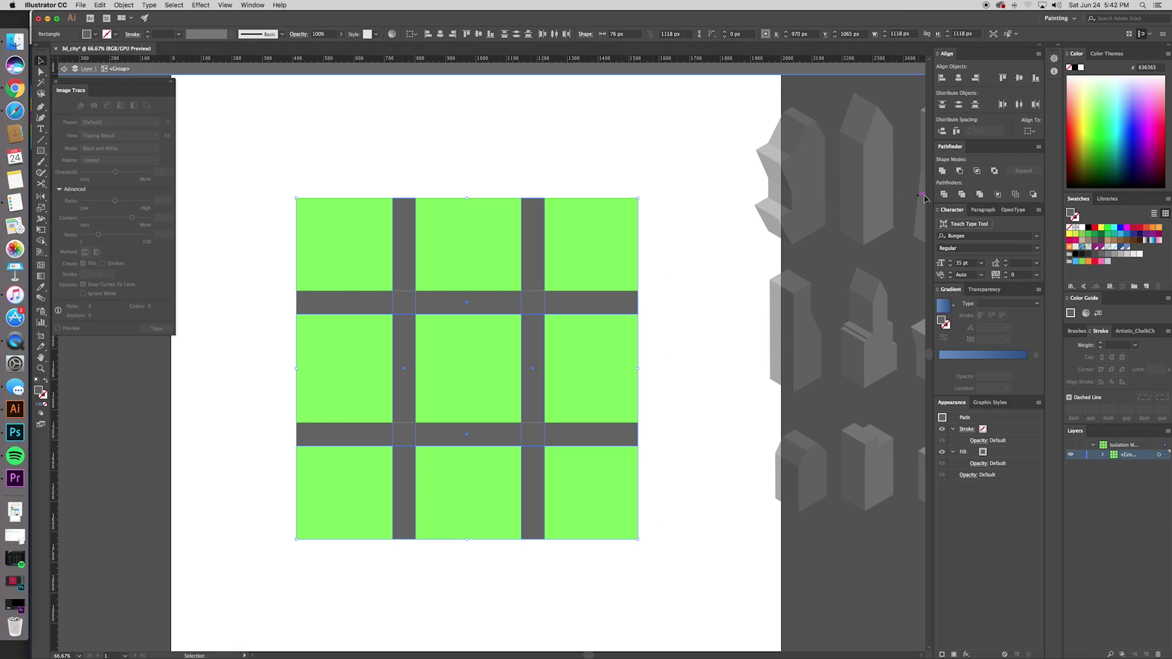
pyautogui.click(942, 171)
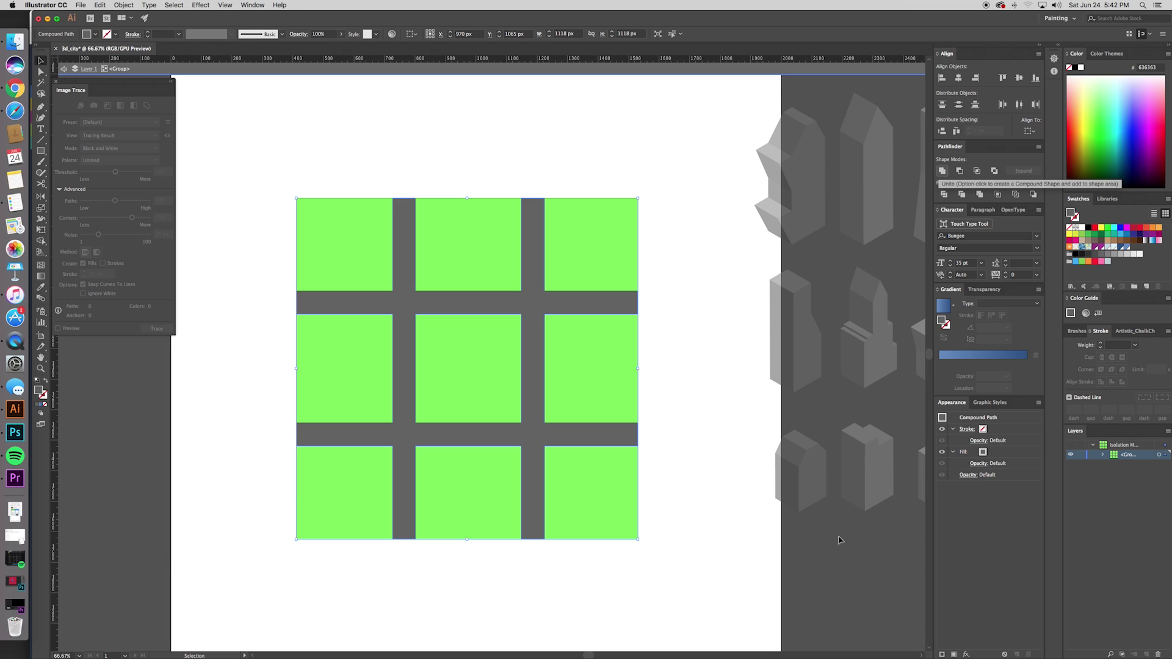
pyautogui.doubleClick(853, 578)
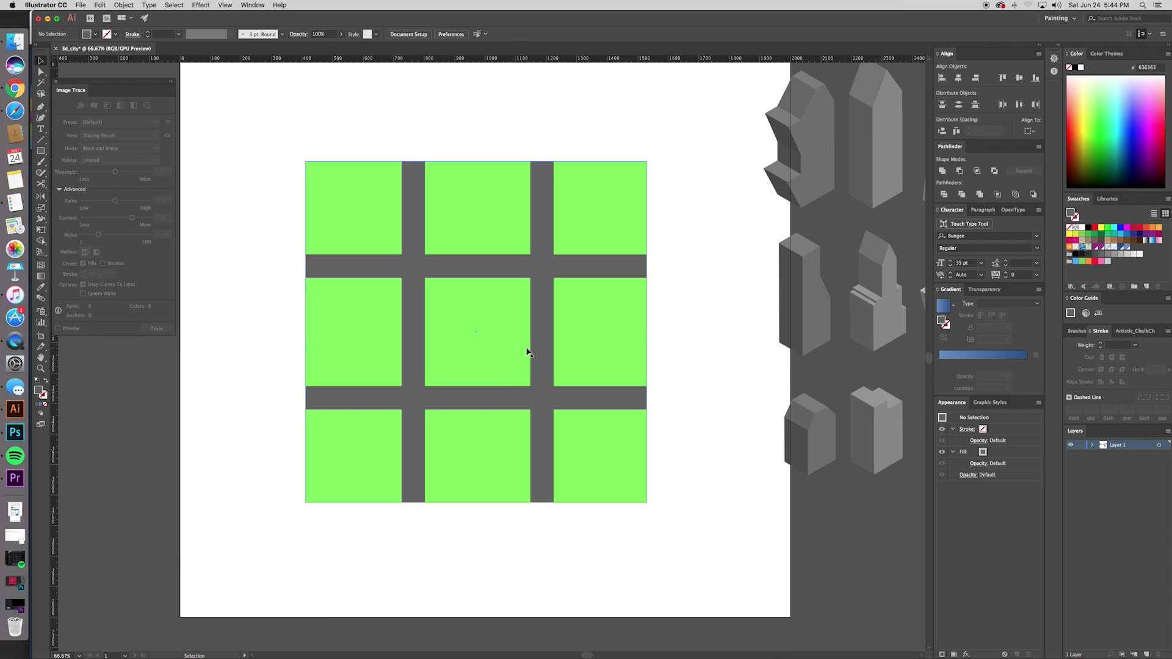
# - Start a 3D Extrude & Bevel on the ground group and preview it in the Isometric Top position
pyautogui.click(528, 353)
pyautogui.click(194, 5)
pyautogui.moveTo(227, 62)
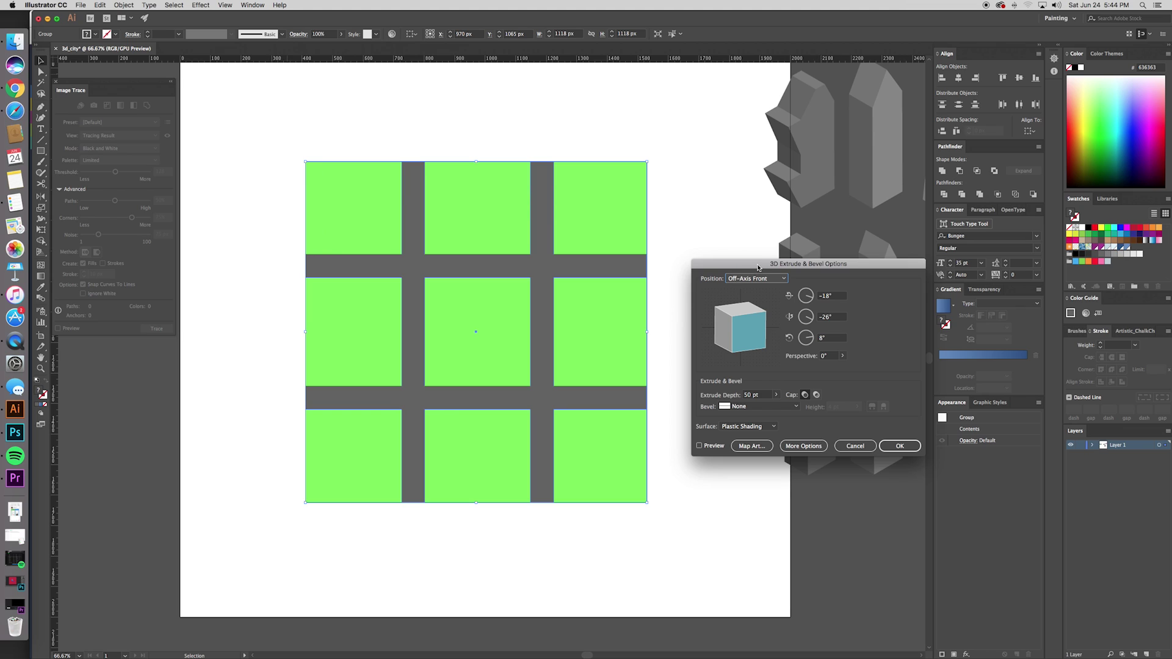
pyautogui.moveTo(759, 268); pyautogui.dragTo(756, 263)
pyautogui.click(755, 275)
pyautogui.click(757, 442)
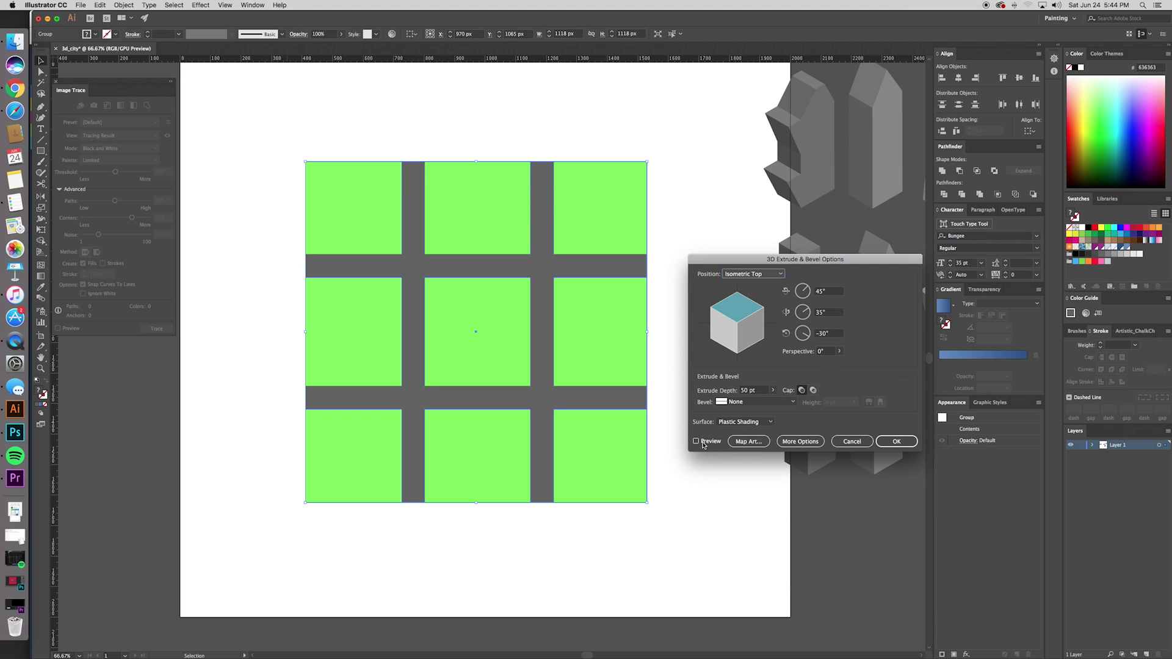
pyautogui.click(697, 442)
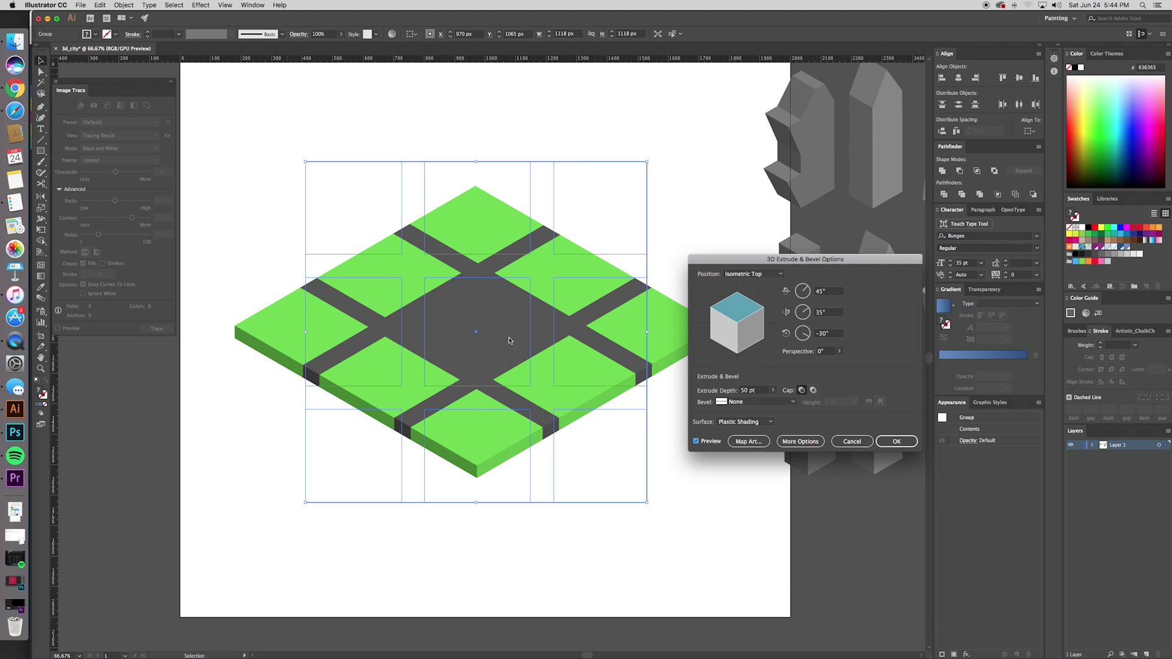
# - Set the extrude depth to 60 pt and apply the extrusion to the ground group
pyautogui.doubleClick(745, 391)
pyautogui.write('60')
pyautogui.click(697, 442)
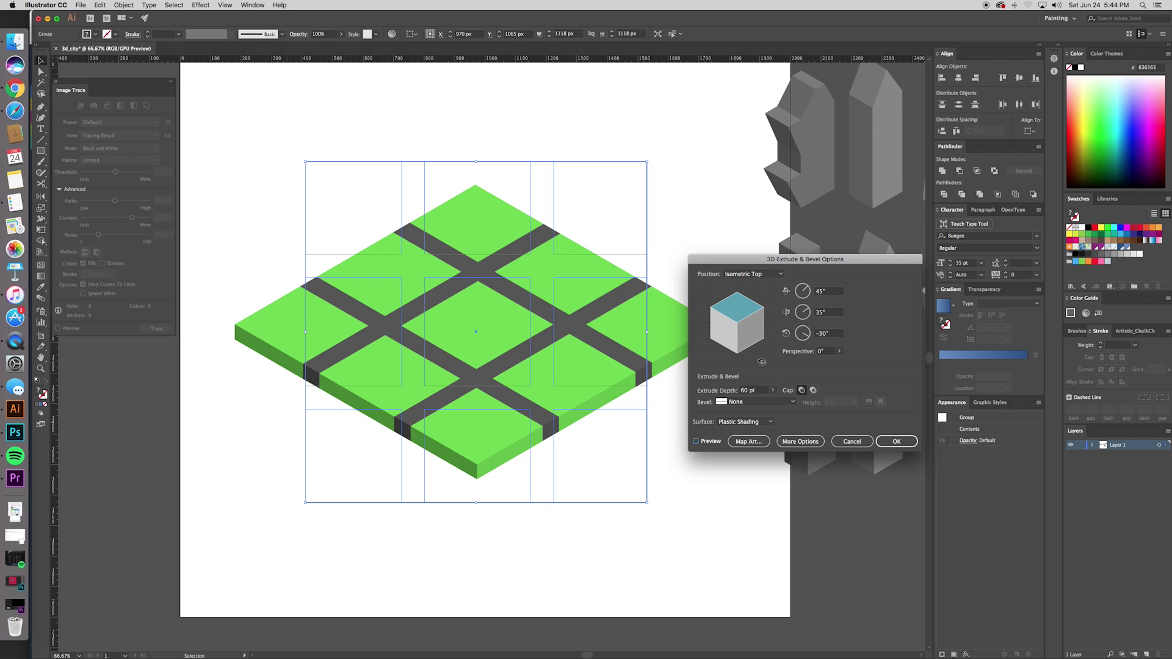
pyautogui.click(895, 440)
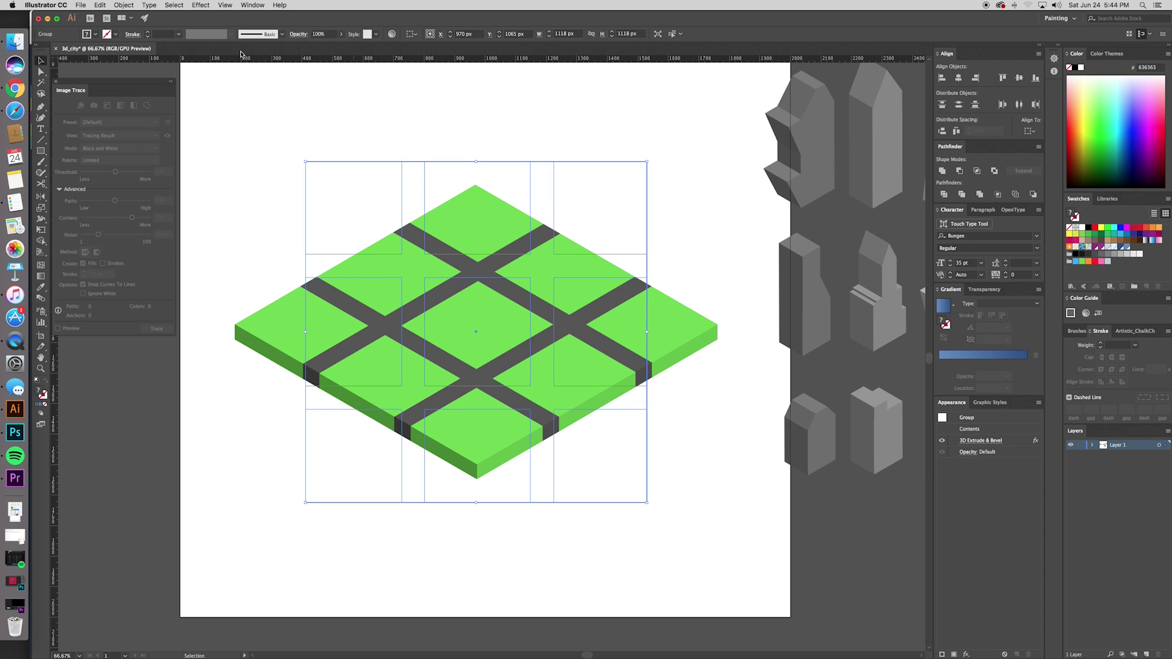
# - Expand the appearance of the extruded ground slab and deselect it
pyautogui.click(136, 6)
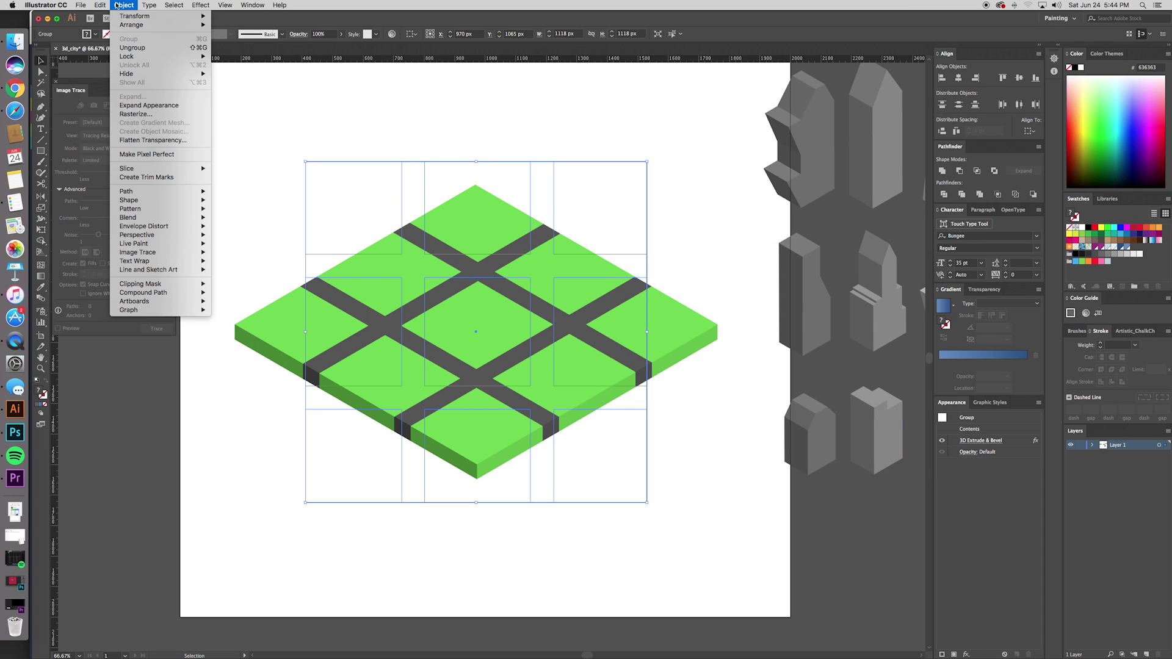
pyautogui.click(148, 108)
pyautogui.click(824, 544)
pyautogui.moveTo(826, 546); pyautogui.dragTo(830, 554)
pyautogui.press('super+minus')
pyautogui.moveTo(747, 510); pyautogui.dragTo(768, 561)
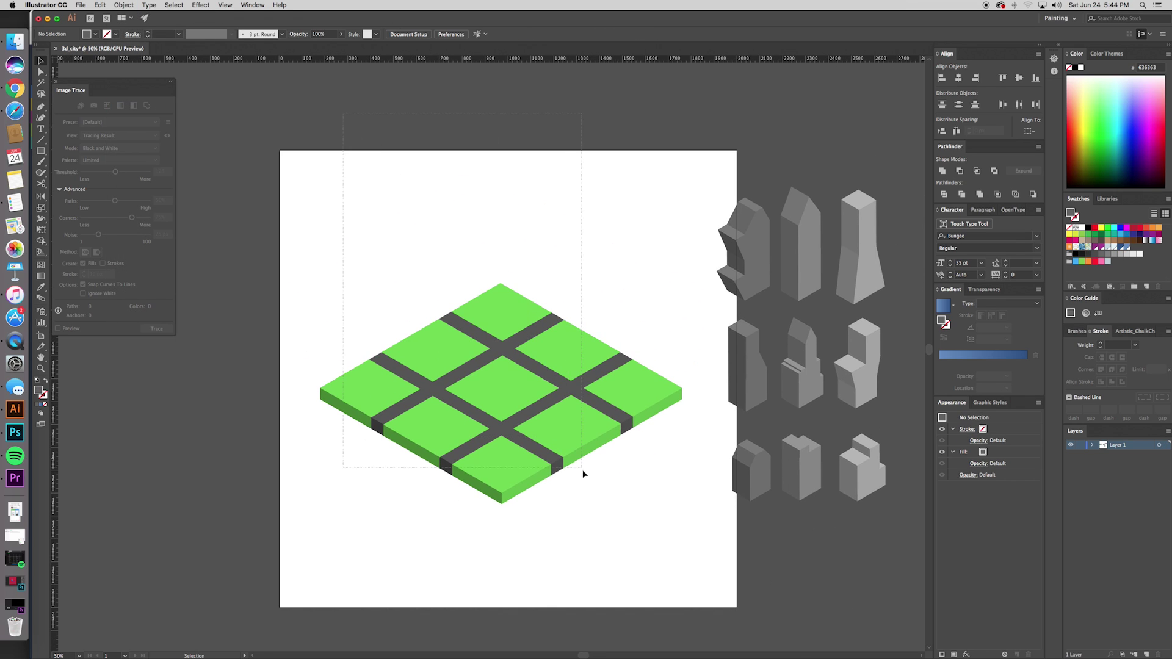
# - Scale the isometric ground slab down proportionally and move it upward on the artboard
pyautogui.moveTo(584, 473); pyautogui.dragTo(632, 526)
pyautogui.moveTo(683, 283); pyautogui.dragTo(620, 321)
pyautogui.moveTo(553, 380); pyautogui.dragTo(557, 343)
pyautogui.click(691, 474)
pyautogui.moveTo(653, 508); pyautogui.dragTo(658, 473)
# - Draw a closed downward-pointing triangle with the Pen tool, joining the slab's two lower side corners to a tip at about 885, 1566 px
pyautogui.press('super+equal')
pyautogui.press('super+equal')
pyautogui.press('super+minus')
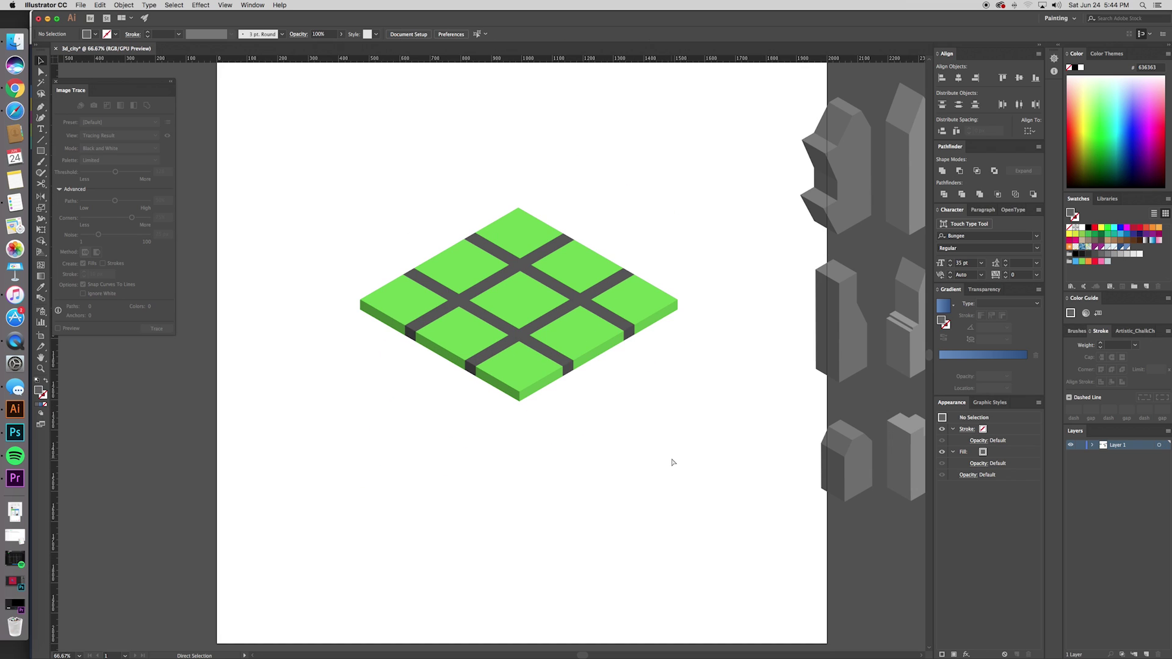
pyautogui.press('p')
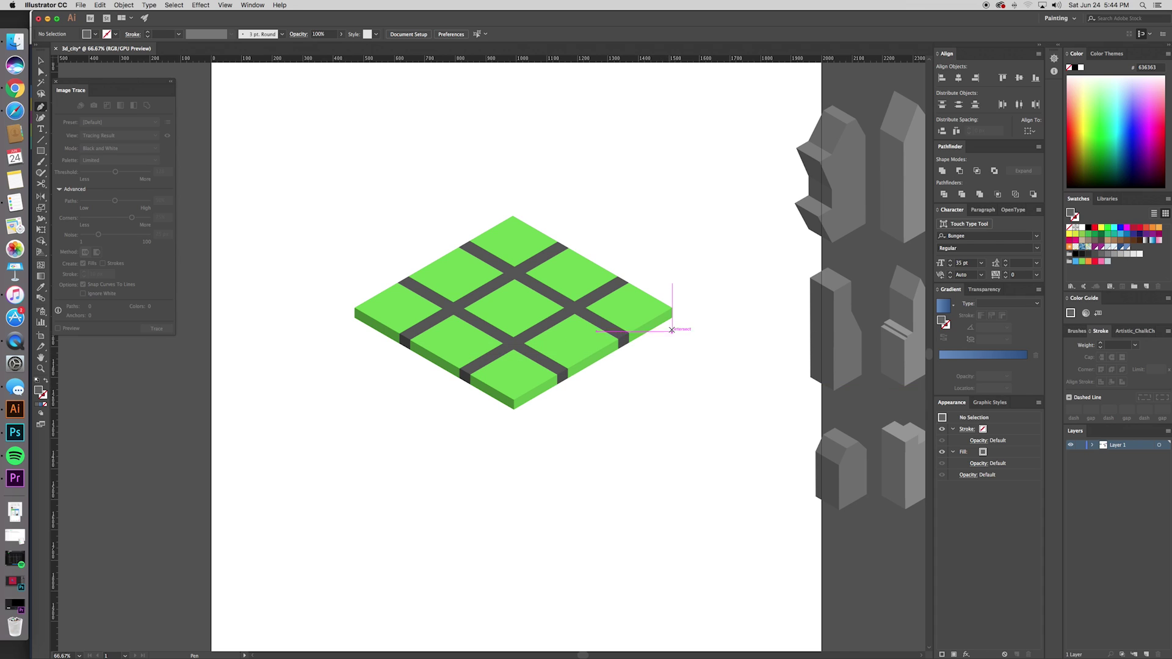
pyautogui.click(672, 317)
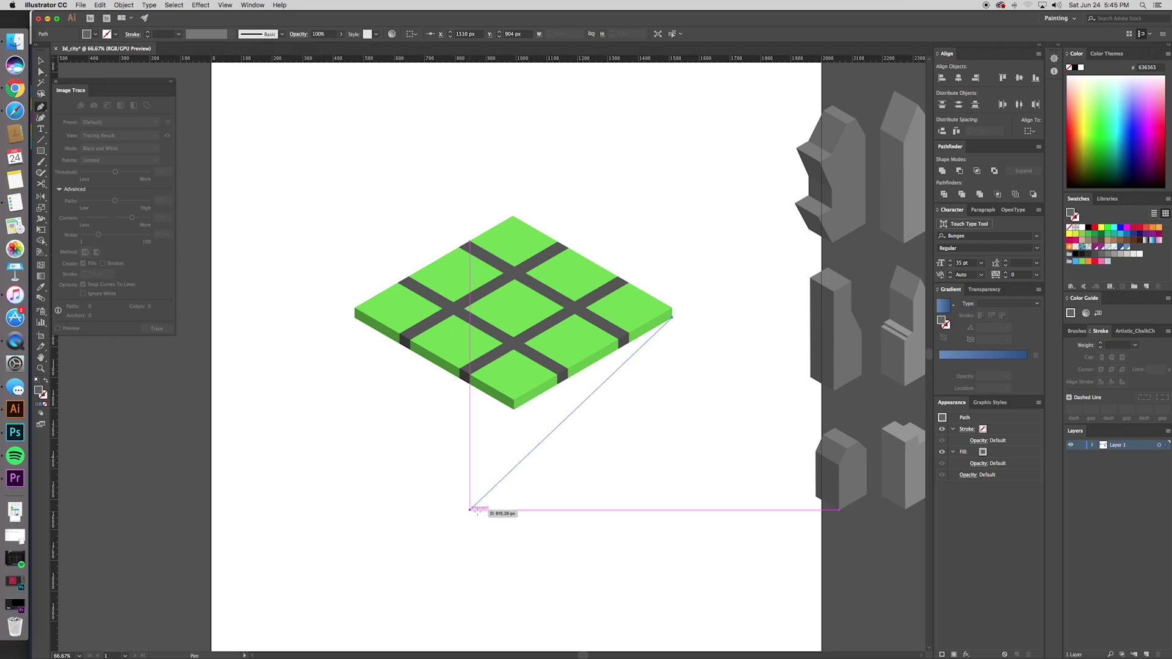
pyautogui.click(481, 520)
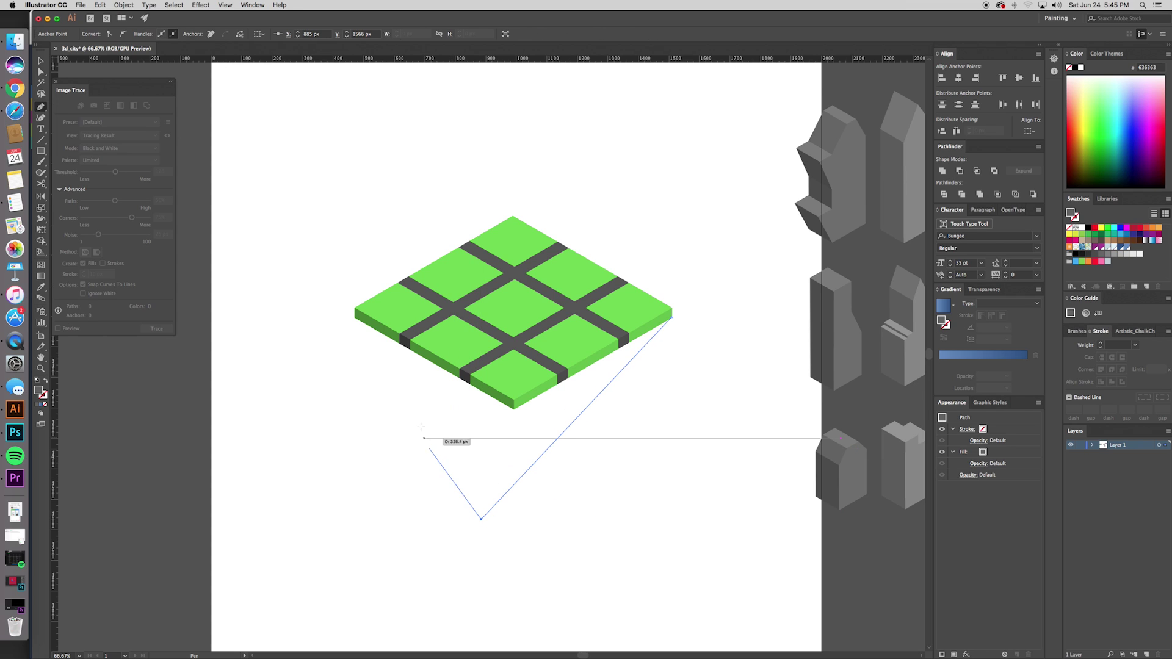
pyautogui.click(355, 317)
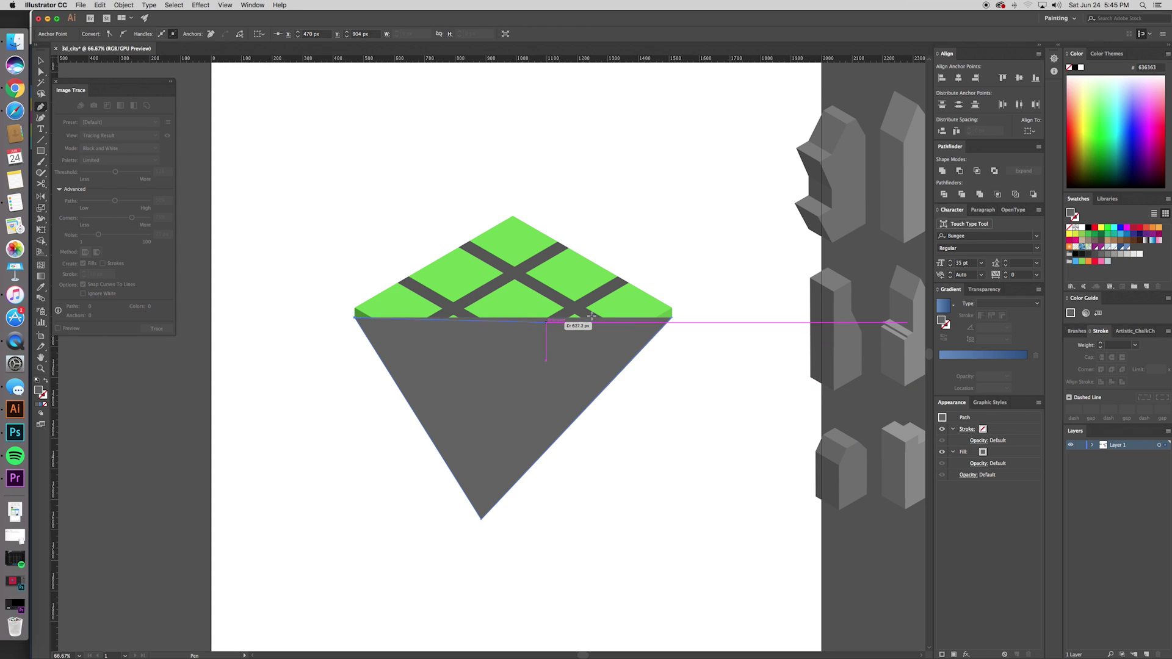
pyautogui.click(673, 317)
# - Send the gray triangle to the back so it sits behind the green slab
pyautogui.press('v')
pyautogui.press('a')
pyautogui.press('super+shift+bracketleft')
pyautogui.press('v')
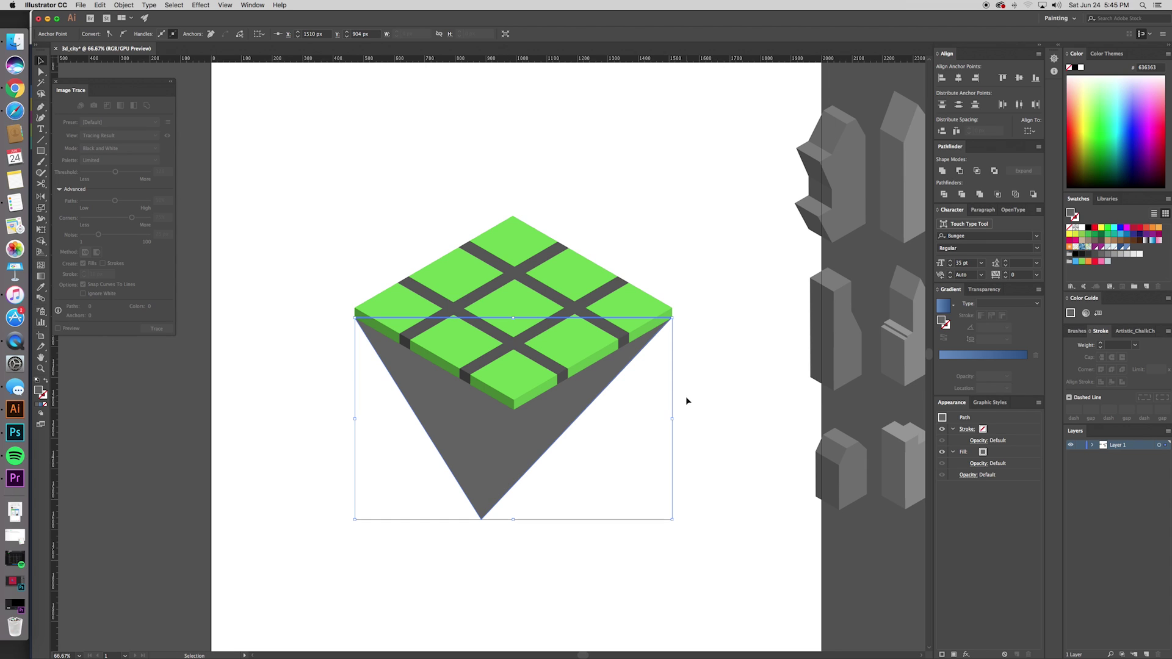
# - Fill the gray triangular base beneath the slab with a medium brown and deselect it
pyautogui.doubleClick(38, 391)
pyautogui.click(384, 569)
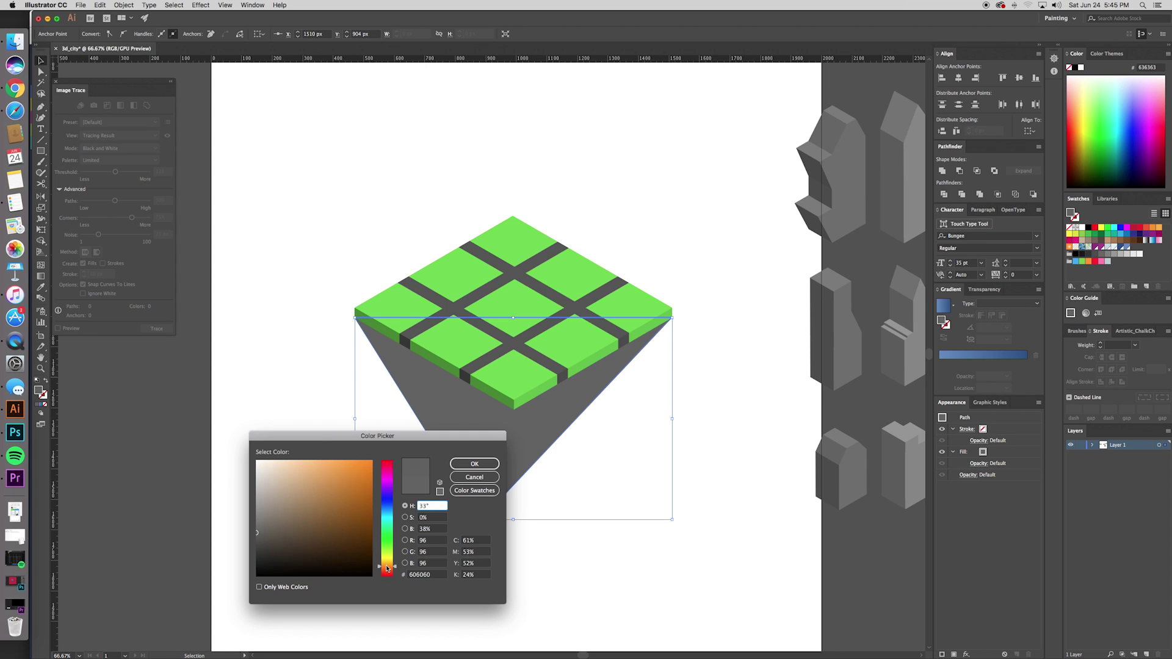
pyautogui.moveTo(351, 547); pyautogui.dragTo(322, 504)
pyautogui.click(475, 464)
pyautogui.click(145, 517)
pyautogui.moveTo(145, 517); pyautogui.dragTo(161, 501)
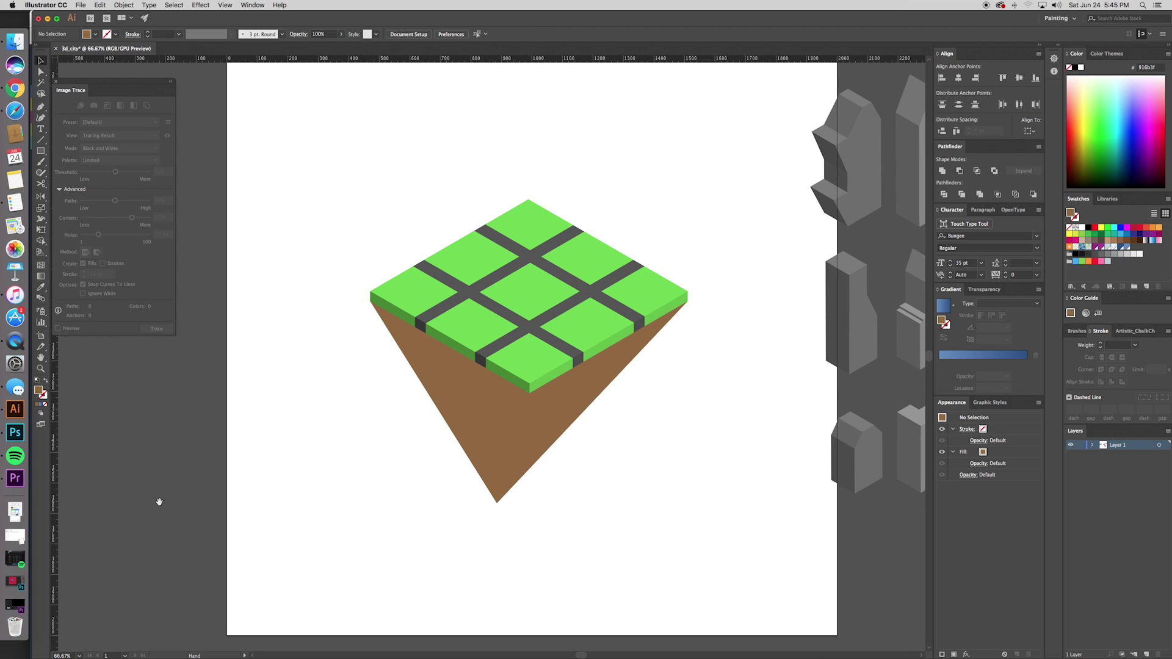
# - Draw a closed Pen tool face on the base joining the slab's lower front corner, the bottom tip and the slab's lower left corner
pyautogui.press('p')
pyautogui.click(529, 391)
pyautogui.click(496, 502)
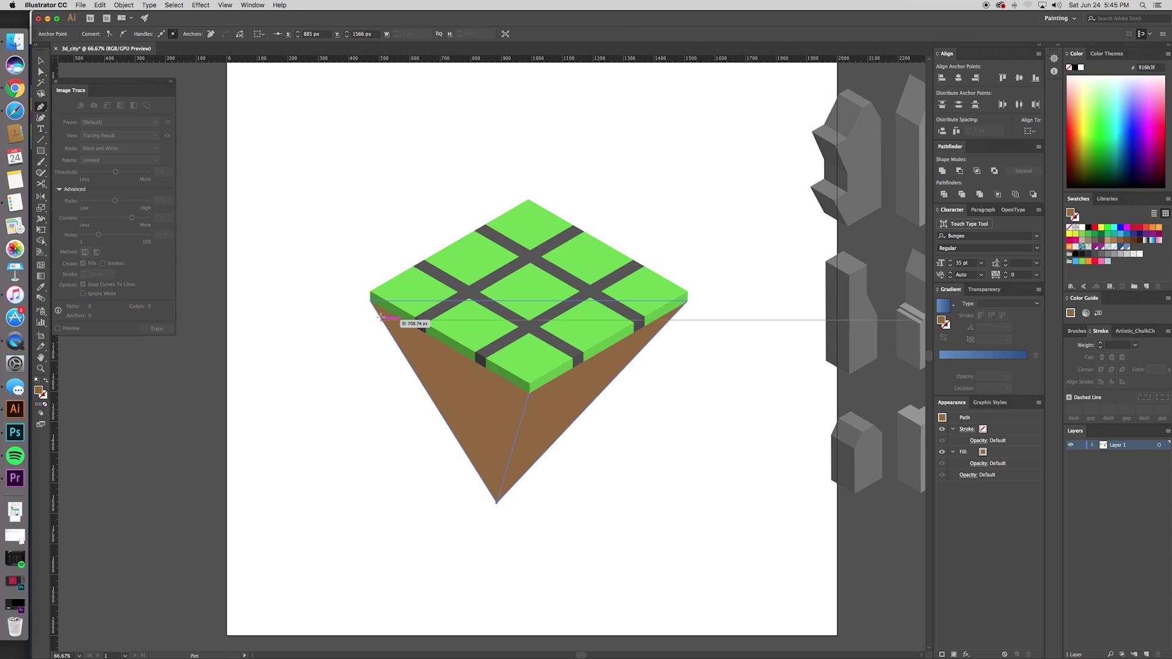
pyautogui.click(370, 300)
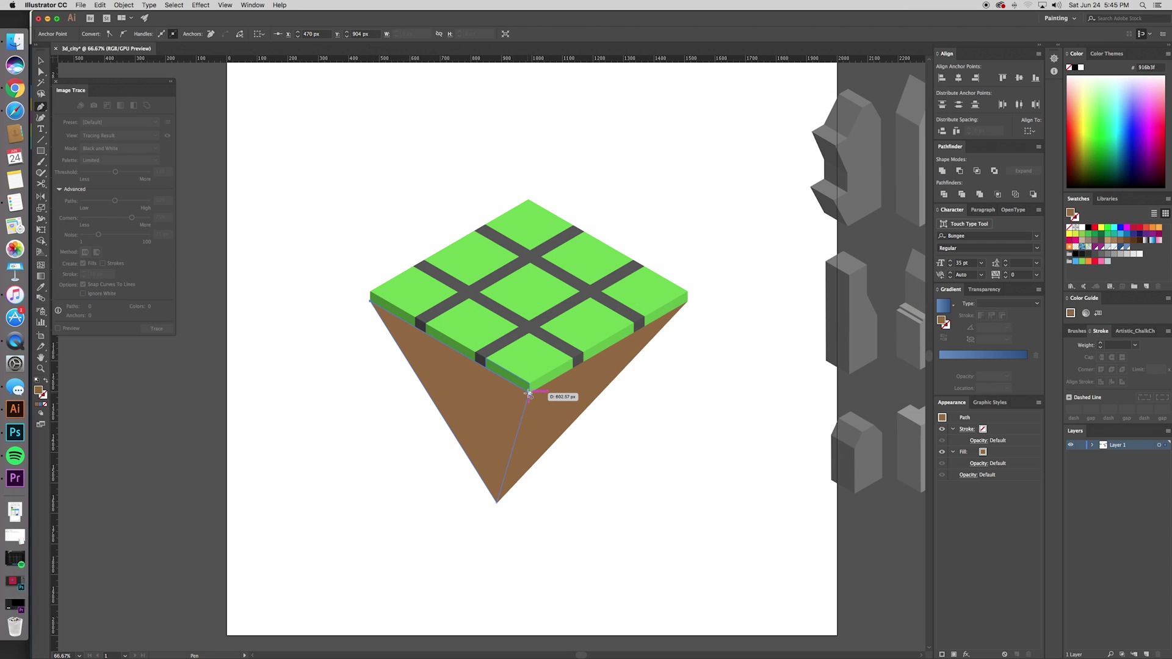
pyautogui.click(530, 392)
pyautogui.press('v')
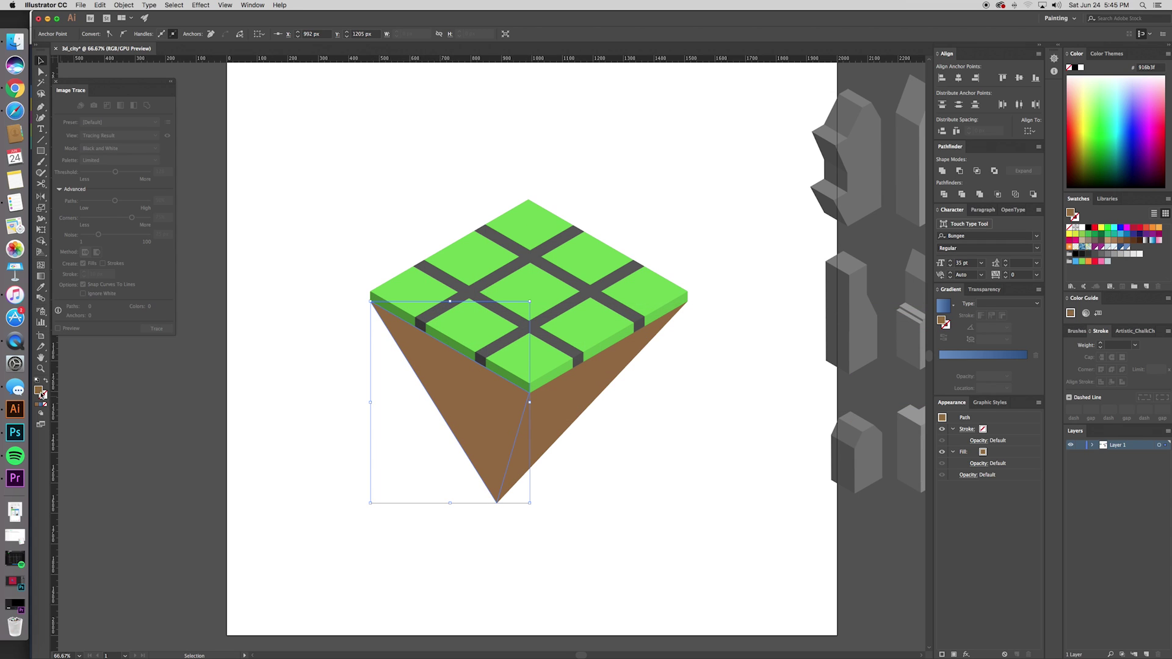
# - Fill the new left face of the base with a dark brown shade and deselect it
pyautogui.doubleClick(39, 391)
pyautogui.click(331, 527)
pyautogui.click(475, 465)
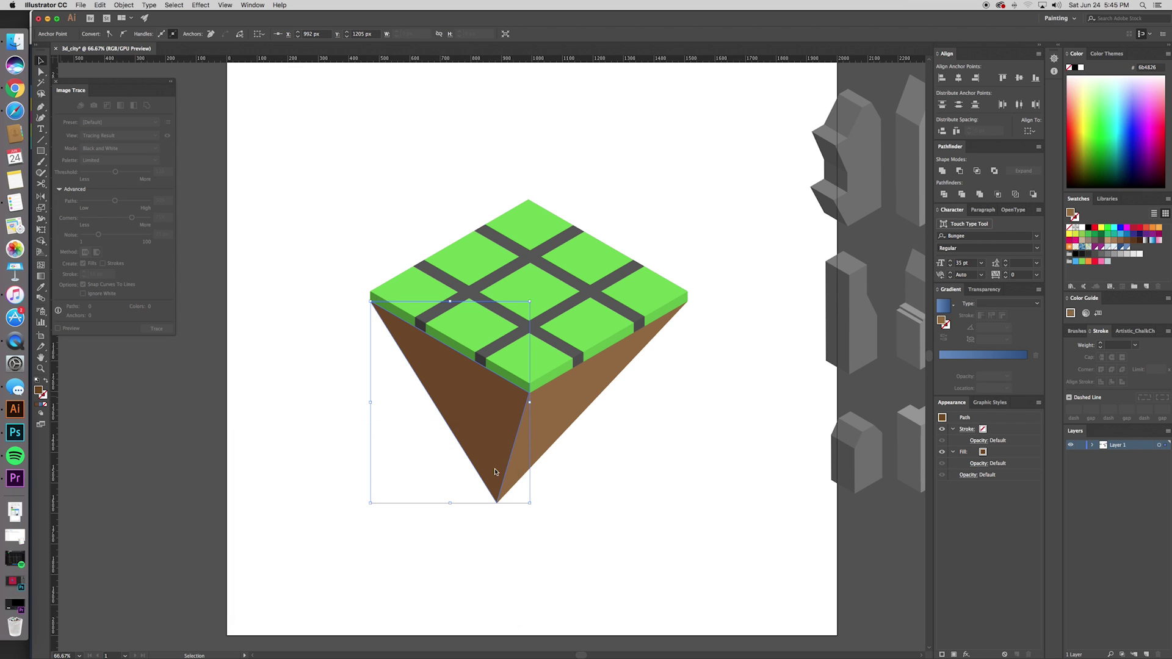
pyautogui.click(853, 565)
# - Move the shared bottom tip of both brown faces upward to make the hanging base shallower
pyautogui.moveTo(867, 553); pyautogui.dragTo(819, 542)
pyautogui.press('super+minus')
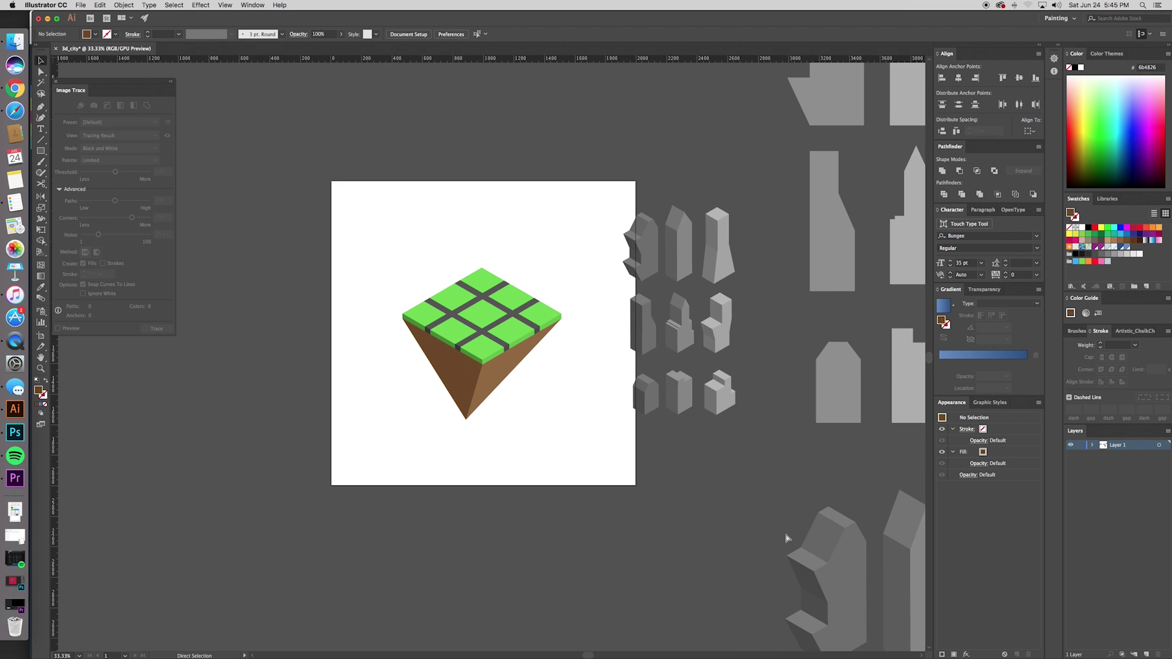
pyautogui.press('super+plus')
pyautogui.press('super+minus')
pyautogui.press('super+plus')
pyautogui.press('super+minus')
pyautogui.press('super+plus')
pyautogui.press('super+minus')
pyautogui.press('super+plus')
pyautogui.moveTo(544, 477); pyautogui.dragTo(573, 499)
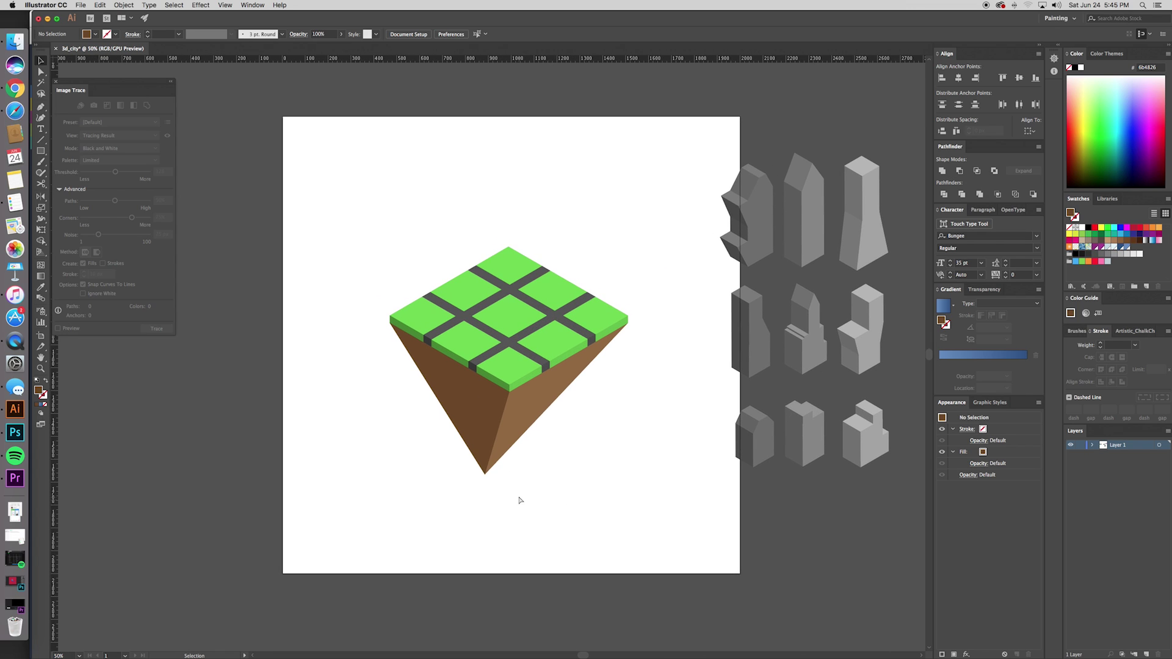
pyautogui.click(486, 473)
pyautogui.moveTo(486, 473); pyautogui.dragTo(483, 436)
pyautogui.press('v')
pyautogui.click(700, 530)
# - Place the jagged dark gray building on the slab's left corner block
pyautogui.moveTo(690, 527); pyautogui.dragTo(689, 568)
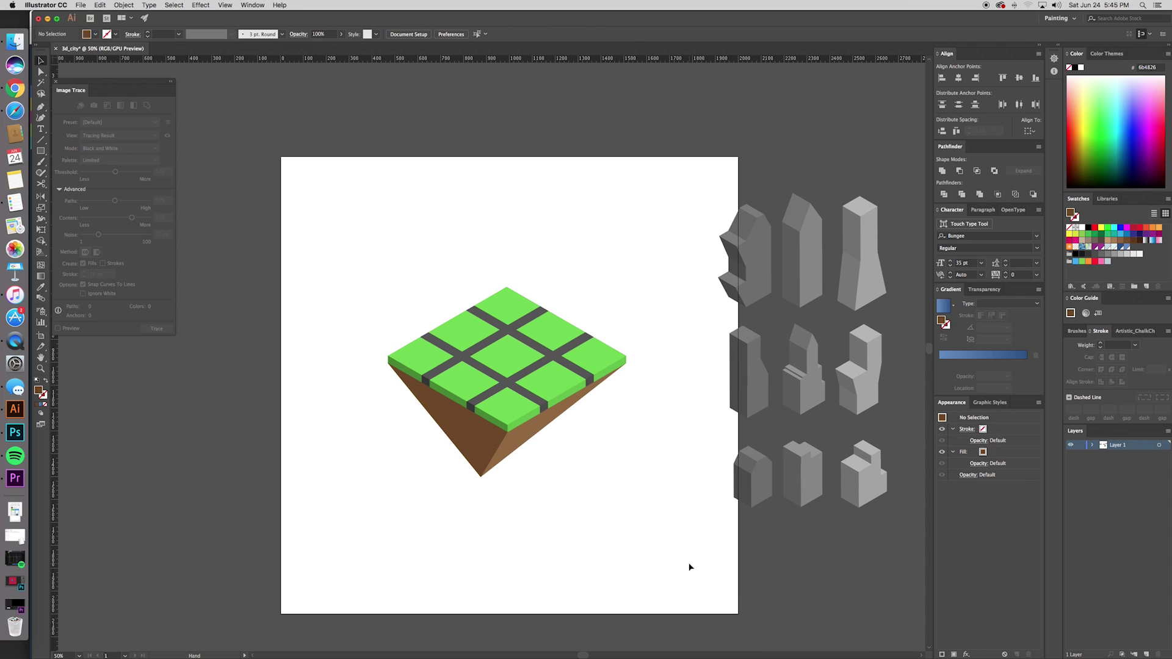
pyautogui.moveTo(591, 469); pyautogui.dragTo(591, 469)
pyautogui.moveTo(544, 410); pyautogui.dragTo(544, 396)
pyautogui.click(701, 529)
pyautogui.moveTo(739, 534); pyautogui.dragTo(672, 546)
pyautogui.moveTo(672, 271); pyautogui.dragTo(372, 326)
pyautogui.moveTo(508, 407); pyautogui.dragTo(643, 462)
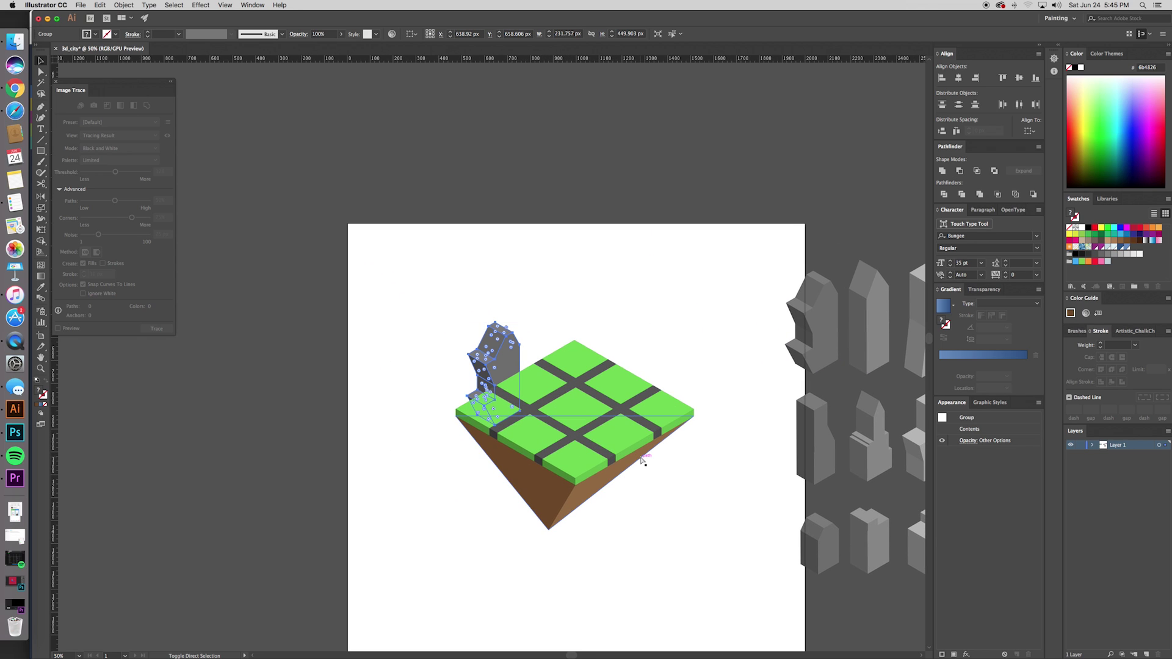
pyautogui.click(559, 200)
pyautogui.moveTo(571, 188); pyautogui.dragTo(564, 196)
# - Shift the jagged building right so its base sits close to the road edge of its block
pyautogui.press('super+plus')
pyautogui.press('super+plus')
pyautogui.press('super+plus')
pyautogui.press('super+plus')
pyautogui.moveTo(585, 581); pyautogui.dragTo(503, 475)
pyautogui.click(328, 408)
pyautogui.scroll(-1, 508, 484)
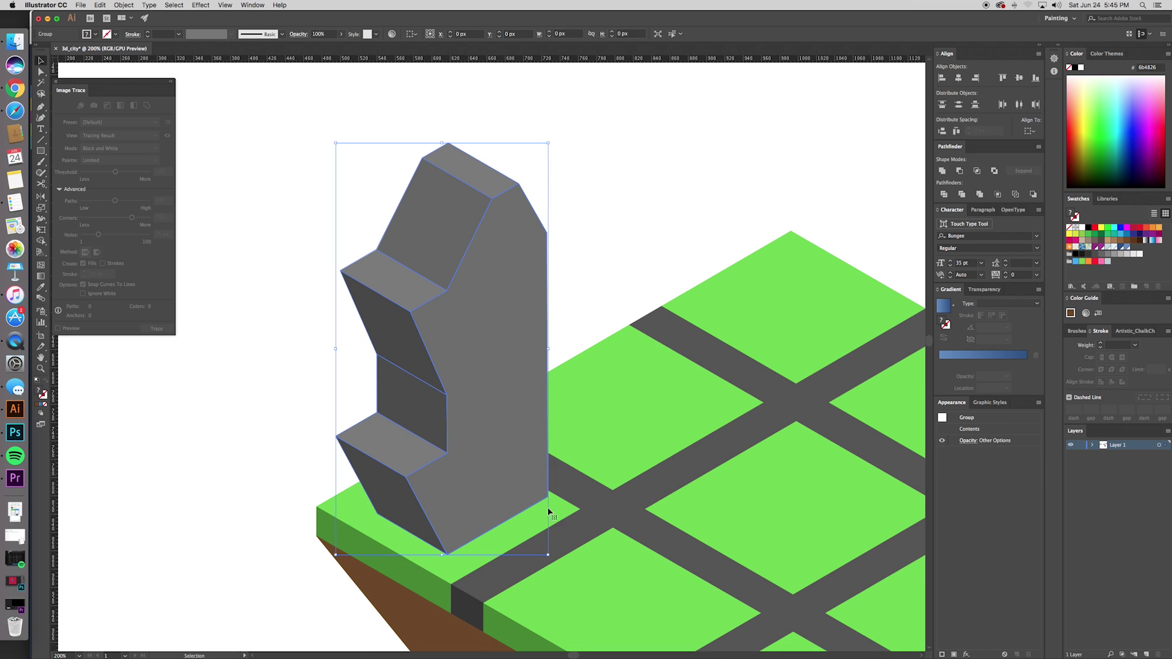
pyautogui.moveTo(498, 484); pyautogui.dragTo(531, 496)
pyautogui.press('a')
pyautogui.press('super+minus')
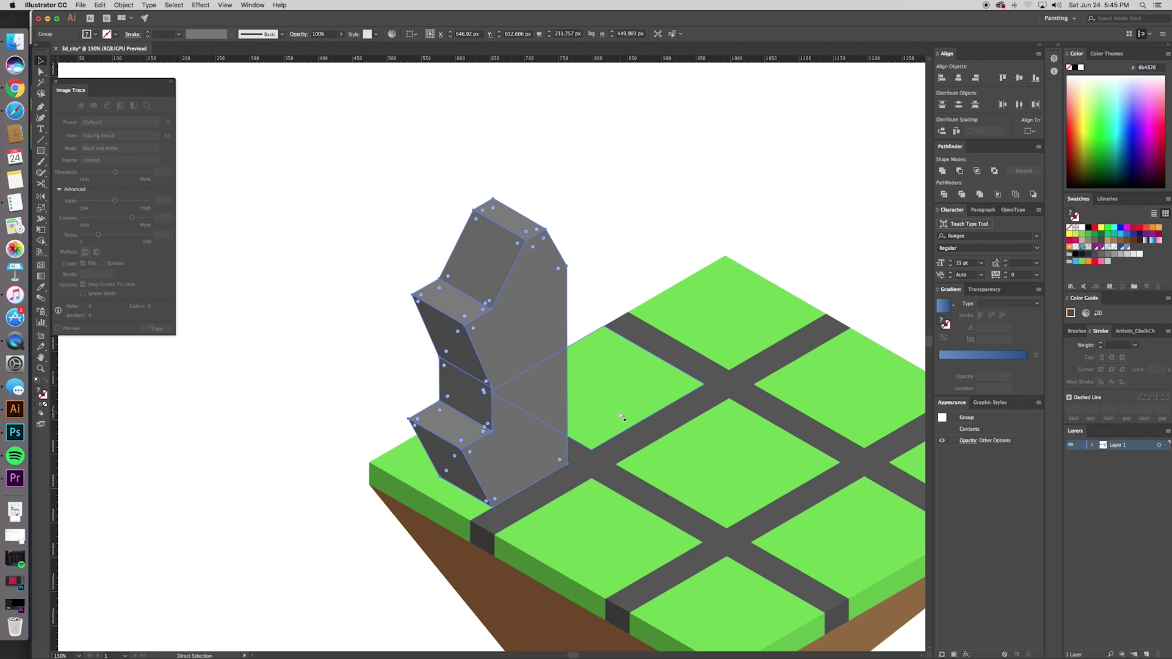
# - Place the tall dark gray tower with the kinked right side on the front-left edge block
pyautogui.press('super+minus')
pyautogui.press('super+minus')
pyautogui.press('super+minus')
pyautogui.moveTo(668, 376); pyautogui.dragTo(543, 441)
pyautogui.click(728, 287)
pyautogui.moveTo(727, 291); pyautogui.dragTo(727, 241)
pyautogui.scroll(-2, 732, 324)
pyautogui.moveTo(699, 431); pyautogui.dragTo(420, 393)
pyautogui.moveTo(520, 457); pyautogui.dragTo(614, 471)
# - Move the kinked tower up and left toward the jagged building, and deselect it
pyautogui.press('a')
pyautogui.press('super+equal')
pyautogui.press('super+equal')
pyautogui.press('super+equal')
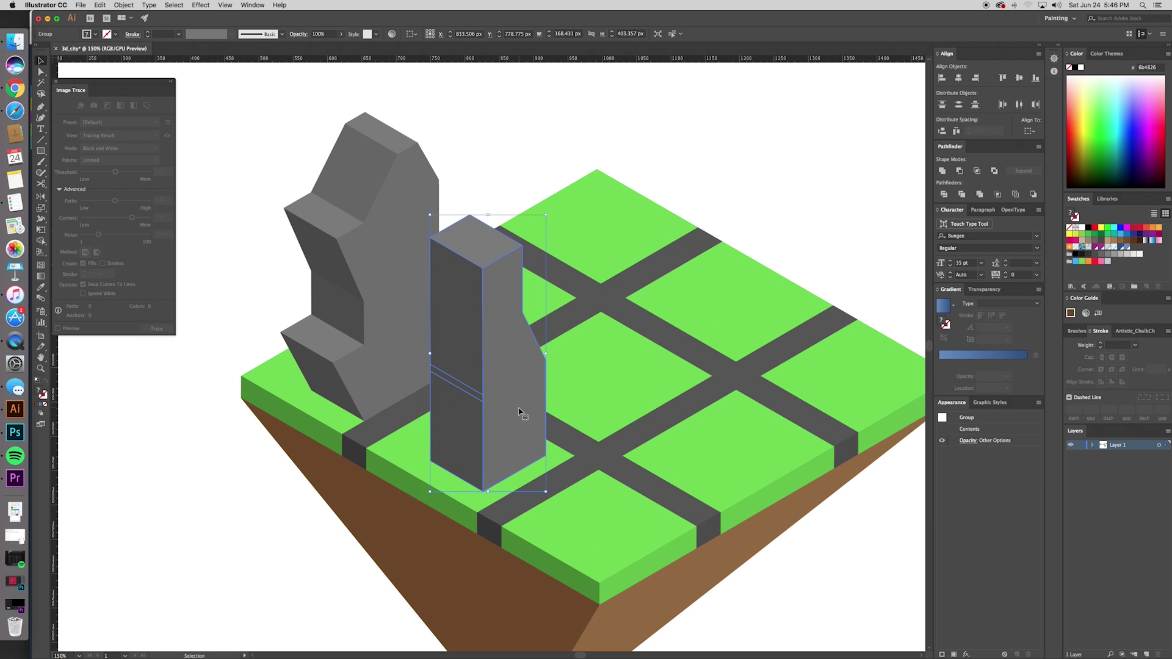
pyautogui.moveTo(514, 414); pyautogui.dragTo(451, 396)
pyautogui.press('a')
pyautogui.press('super+minus')
pyautogui.press('super+minus')
pyautogui.press('super+minus')
pyautogui.press('super+minus')
pyautogui.click(704, 525)
# - Reposition the kinked tower down and to the right so it stands within its own block
pyautogui.press('super+equal')
pyautogui.press('super+equal')
pyautogui.press('super+equal')
pyautogui.press('super+equal')
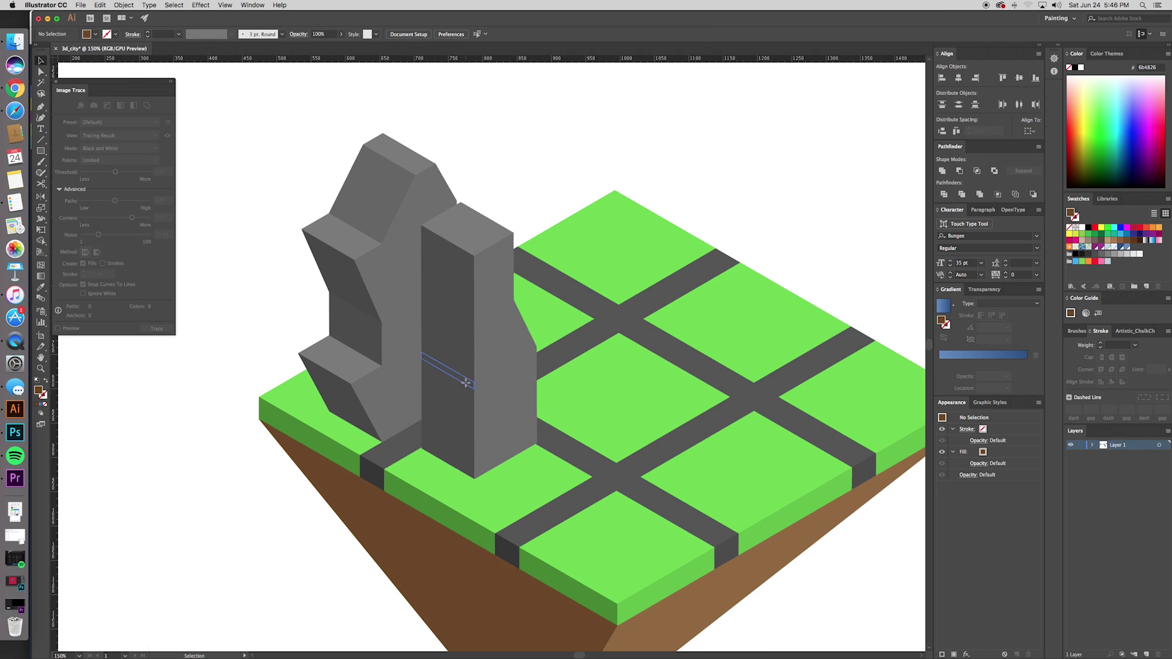
pyautogui.moveTo(466, 383); pyautogui.dragTo(535, 413)
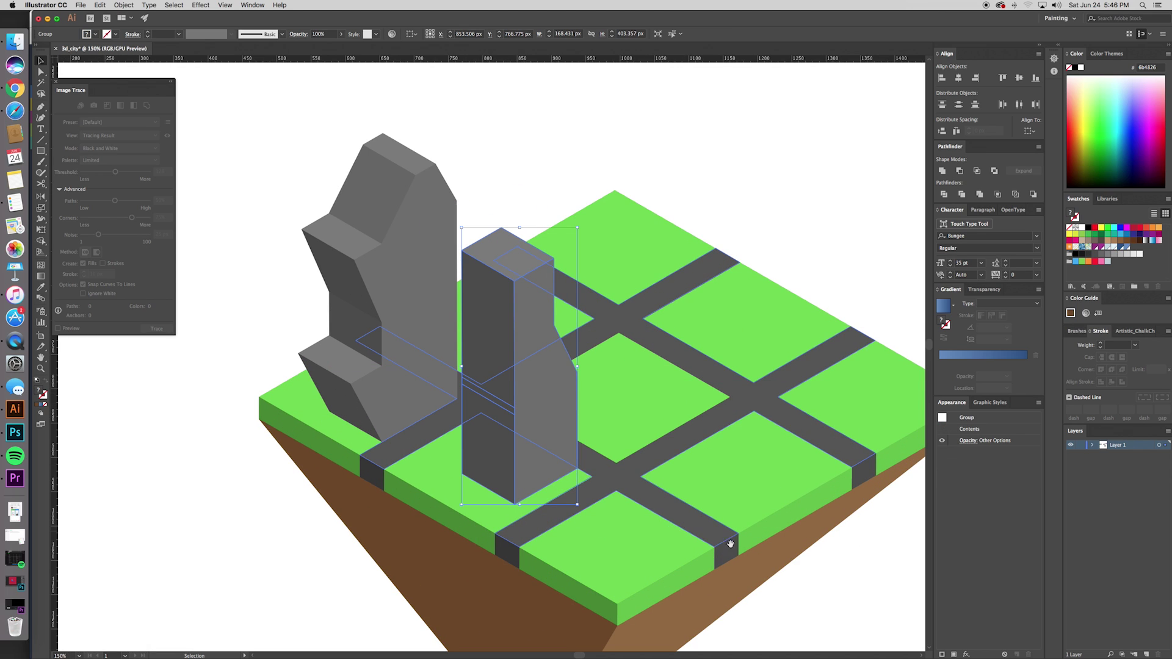
pyautogui.moveTo(739, 547); pyautogui.dragTo(600, 488)
# - Place the short dark building with the beveled roof on the front corner block and bring it to the front
pyautogui.press('super+minus')
pyautogui.press('super+minus')
pyautogui.press('super+minus')
pyautogui.click(809, 566)
pyautogui.moveTo(747, 498); pyautogui.dragTo(530, 410)
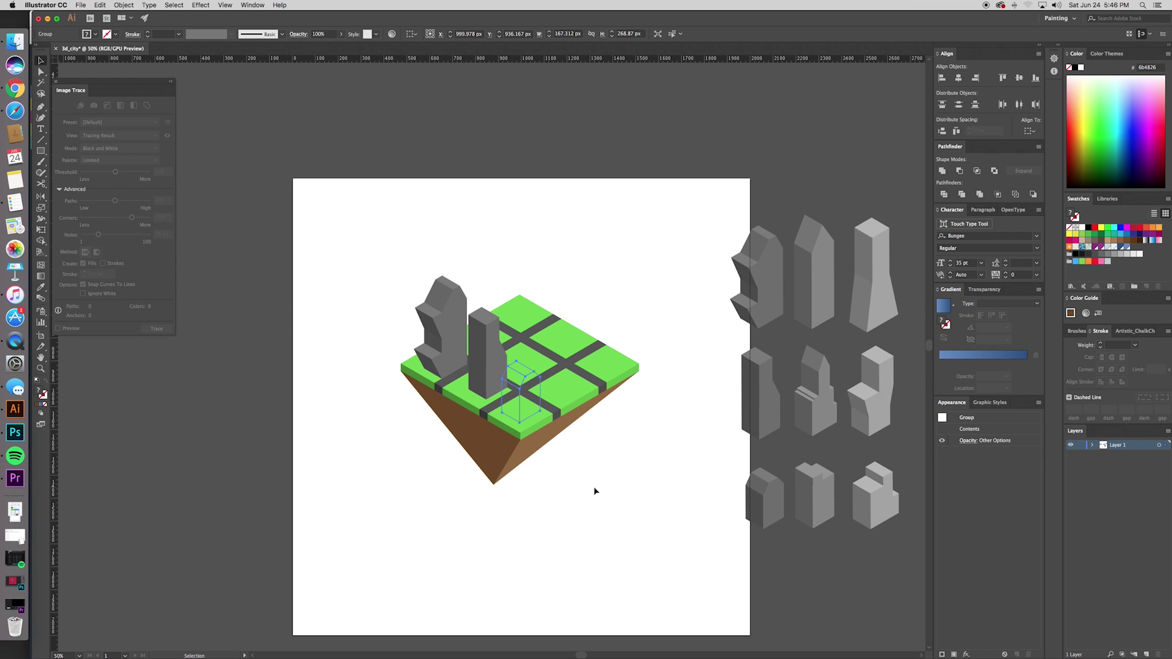
pyautogui.press('super+shift+]')
pyautogui.click(813, 587)
# - Place the tall pointed tower on the block behind the jagged building and bring it to the front
pyautogui.moveTo(814, 587); pyautogui.dragTo(762, 629)
pyautogui.moveTo(768, 305); pyautogui.dragTo(432, 329)
pyautogui.moveTo(461, 189); pyautogui.dragTo(561, 182)
pyautogui.press('super+plus')
pyautogui.press('super+plus')
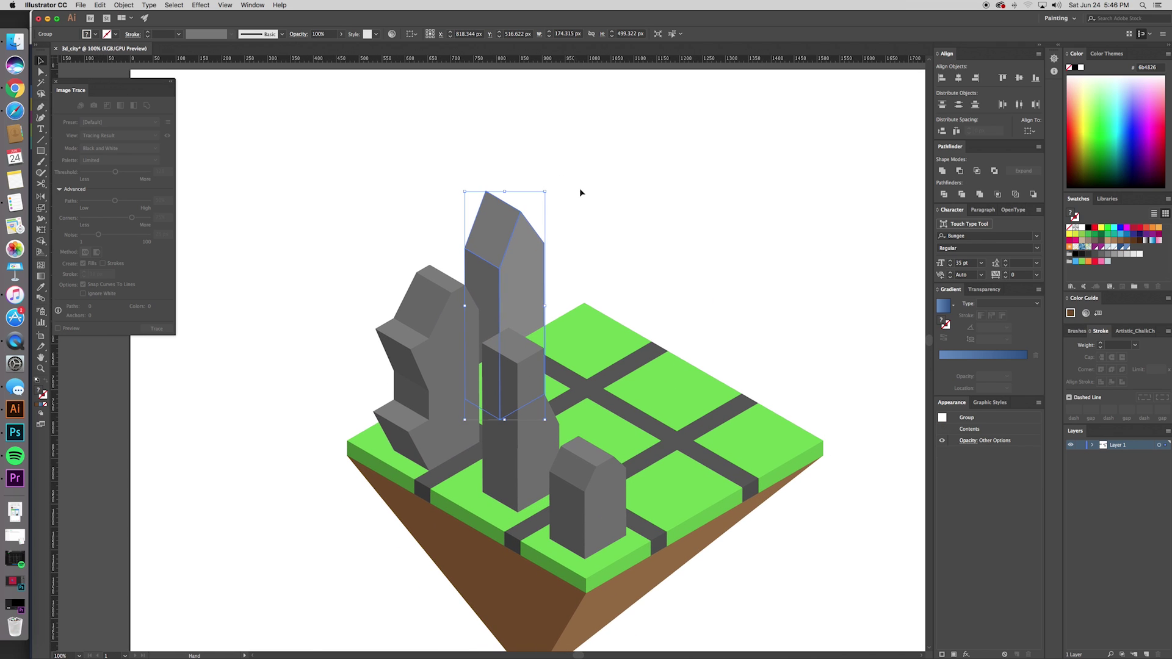
pyautogui.press('super+shift+bracketright')
# - Bring the jagged, kinked and short buildings to the front, and shift the pointed tower right on its block
pyautogui.click(446, 430)
pyautogui.keyDown('shift'); pyautogui.click(513, 479); pyautogui.keyUp('shift')
pyautogui.keyDown('shift'); pyautogui.click(566, 516); pyautogui.keyUp('shift')
pyautogui.press('super+shift+bracketright')
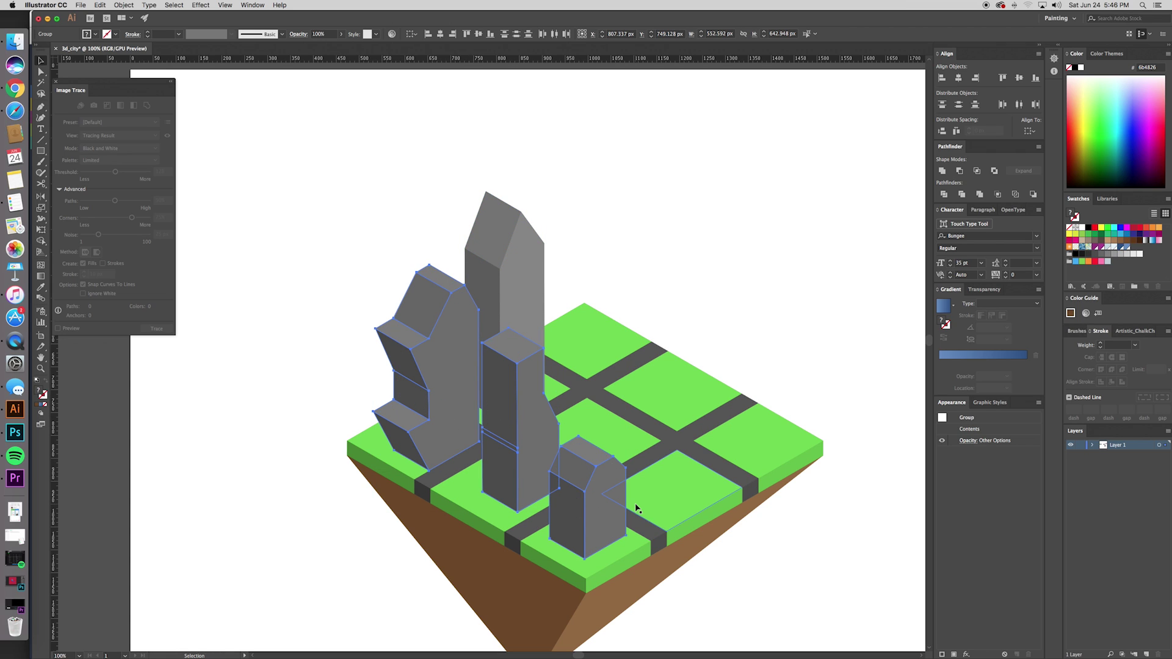
pyautogui.click(768, 528)
pyautogui.moveTo(508, 288); pyautogui.dragTo(538, 280)
# - Place the tall light gray tower with the flared base on the slab's back corner block
pyautogui.moveTo(774, 418); pyautogui.dragTo(575, 390)
pyautogui.press('super+minus')
pyautogui.press('super+minus')
pyautogui.press('super+minus')
pyautogui.press('super+equal')
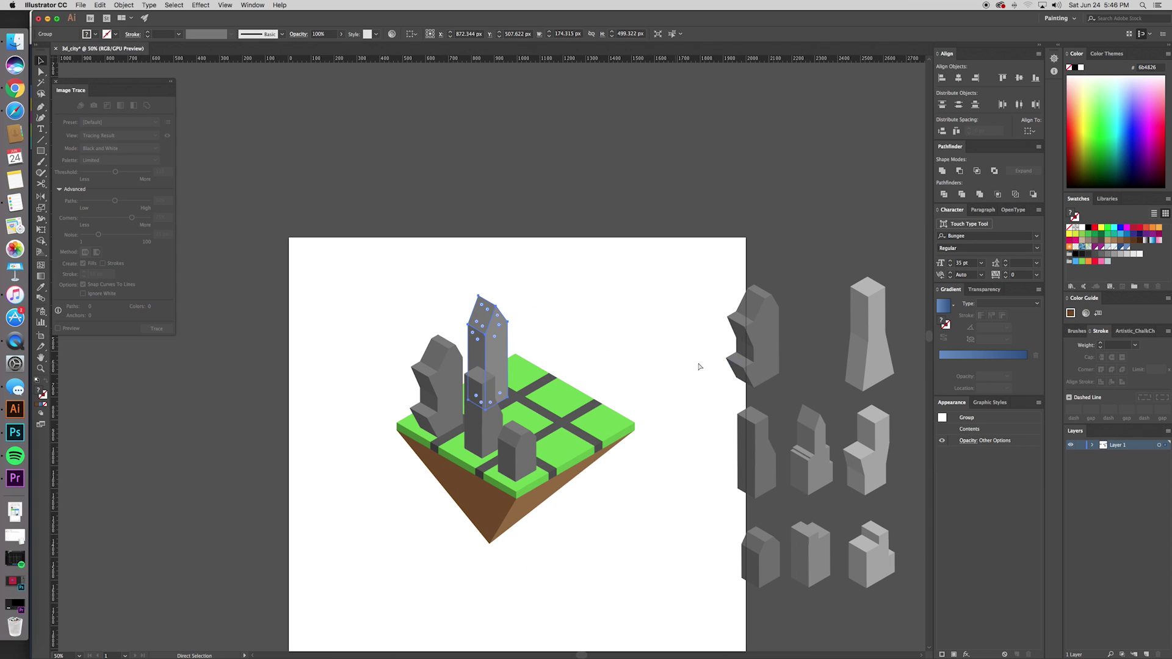
pyautogui.moveTo(791, 314); pyautogui.dragTo(696, 343)
pyautogui.click(698, 346)
pyautogui.moveTo(763, 377); pyautogui.dragTo(420, 378)
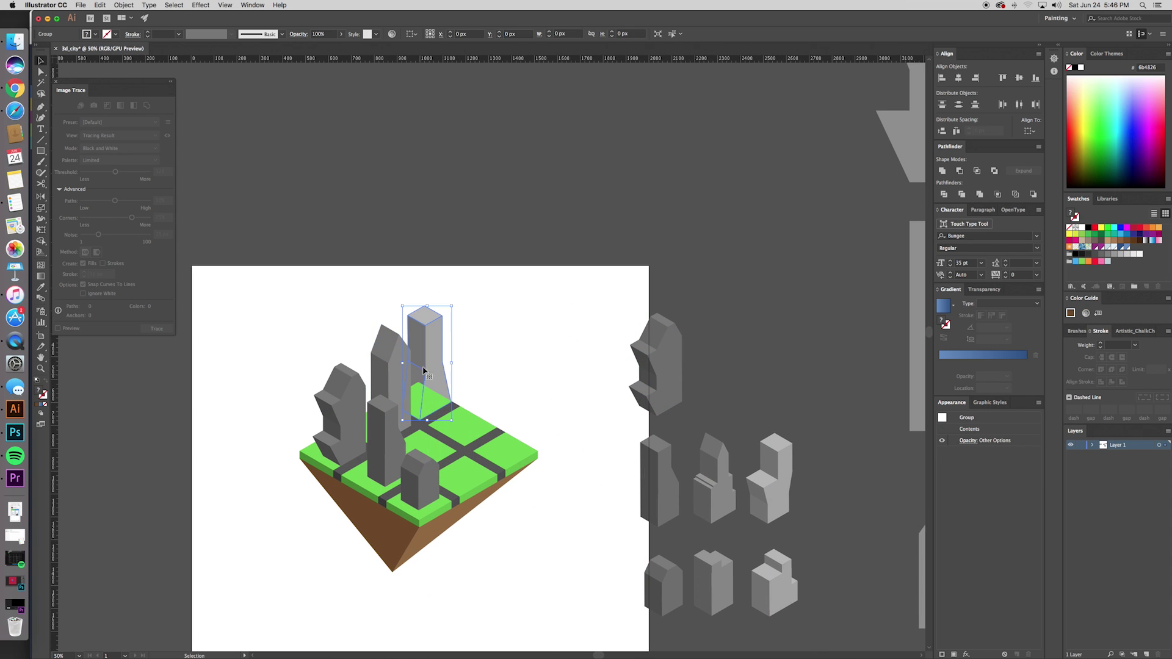
pyautogui.click(438, 231)
# - Bring the pointed, jagged, kinked and short buildings in front of the flared tower
pyautogui.click(386, 370)
pyautogui.keyDown('shift'); pyautogui.click(343, 422); pyautogui.keyUp('shift')
pyautogui.keyDown('shift'); pyautogui.click(384, 458); pyautogui.keyUp('shift')
pyautogui.keyDown('shift'); pyautogui.click(424, 479); pyautogui.keyUp('shift')
pyautogui.press('super+g')
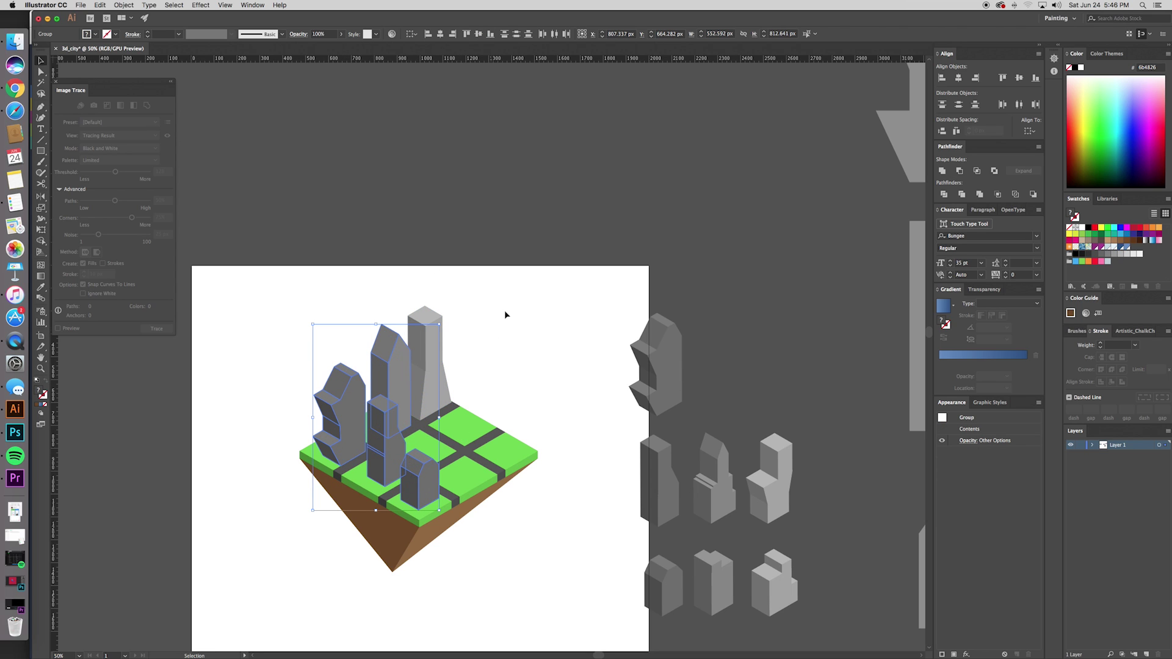
pyautogui.click(522, 280)
# - Place the light gray two-tier tower on the back-right edge block and bring it to the front
pyautogui.moveTo(568, 279); pyautogui.dragTo(574, 229)
pyautogui.press('super+=')
pyautogui.moveTo(605, 307); pyautogui.dragTo(606, 303)
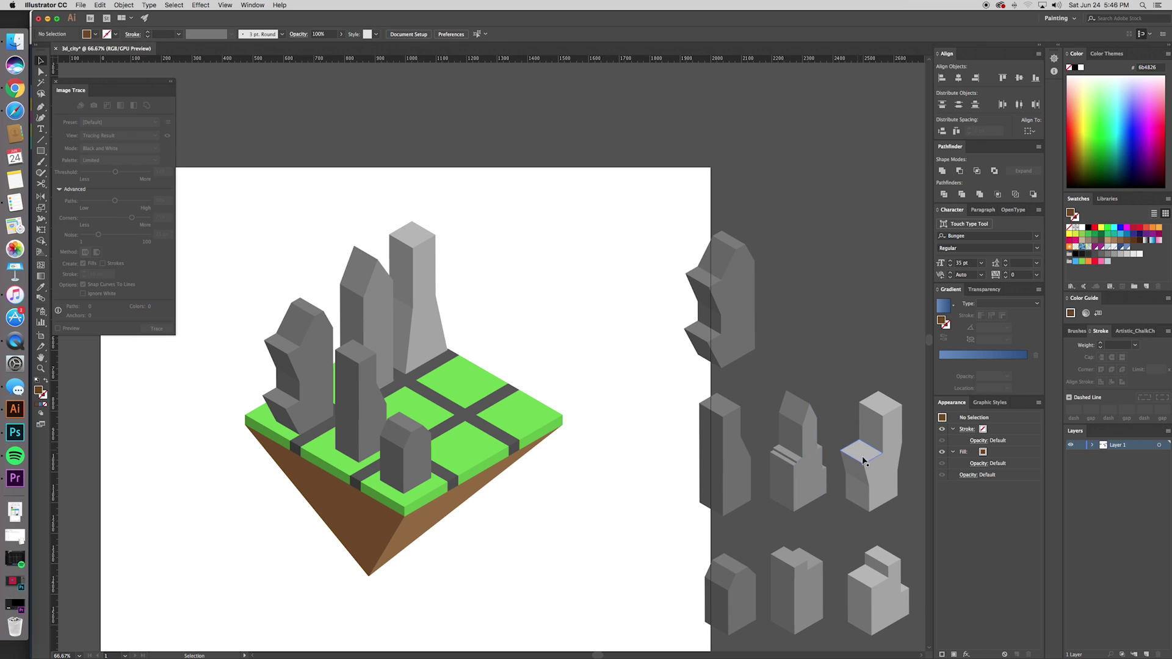
pyautogui.moveTo(864, 462); pyautogui.dragTo(484, 360)
pyautogui.press('super+shift+]')
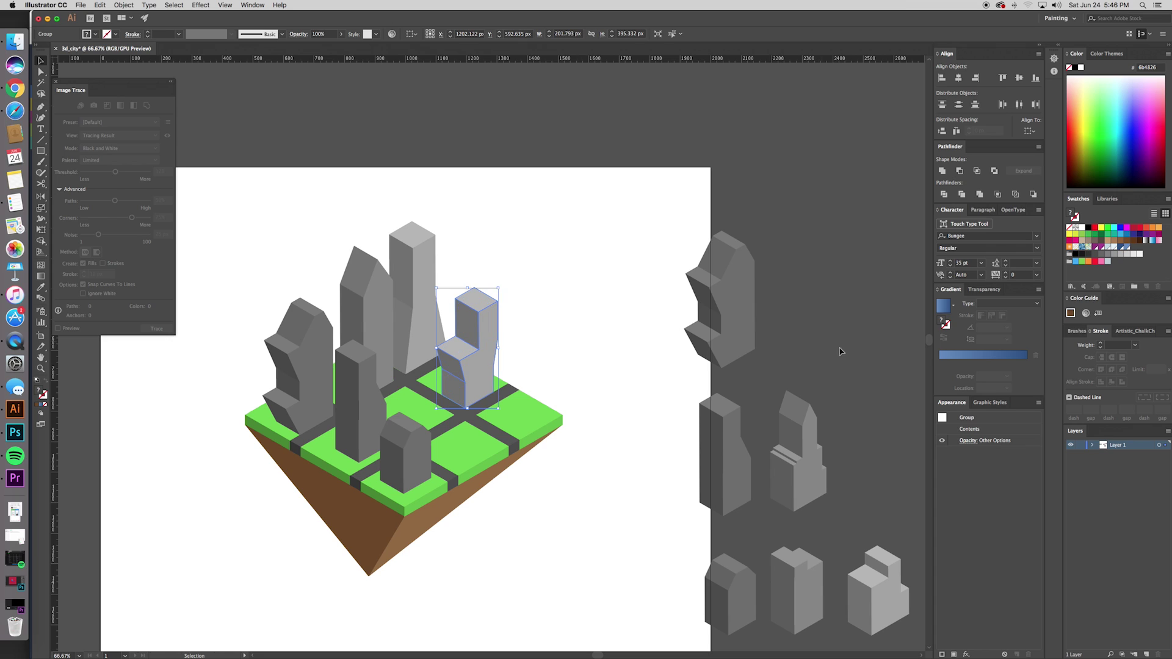
pyautogui.click(816, 327)
# - Place the low light gray stepped building on the slab's right corner block and bring it to the front
pyautogui.moveTo(855, 432); pyautogui.dragTo(856, 411)
pyautogui.moveTo(873, 559); pyautogui.dragTo(508, 360)
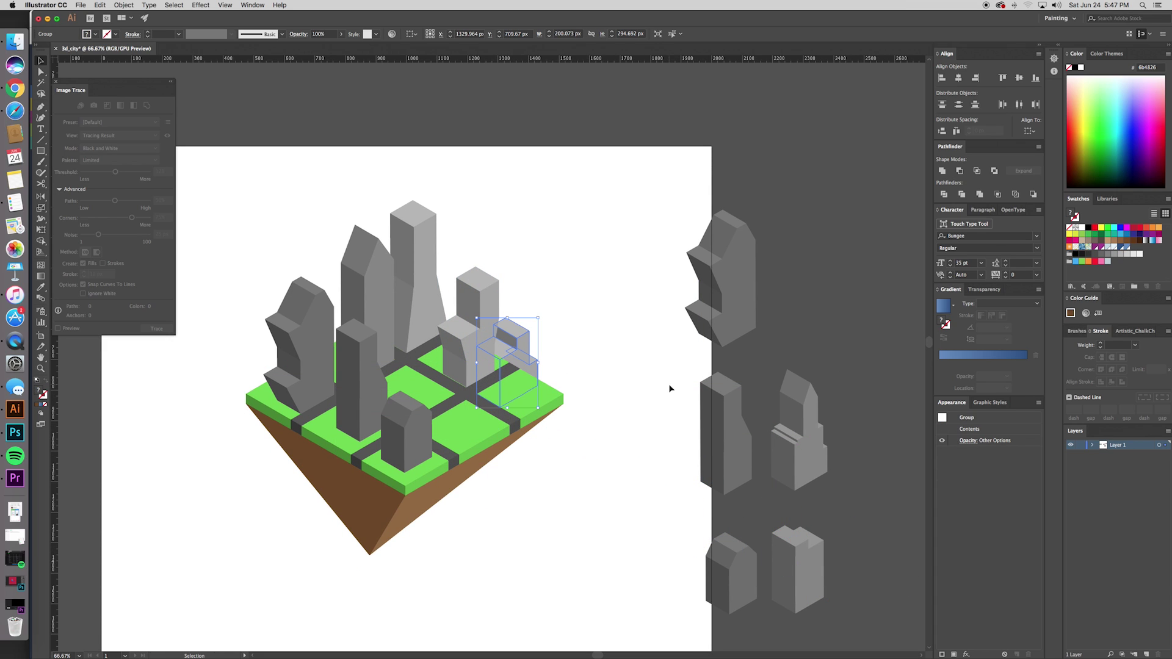
pyautogui.press('super')
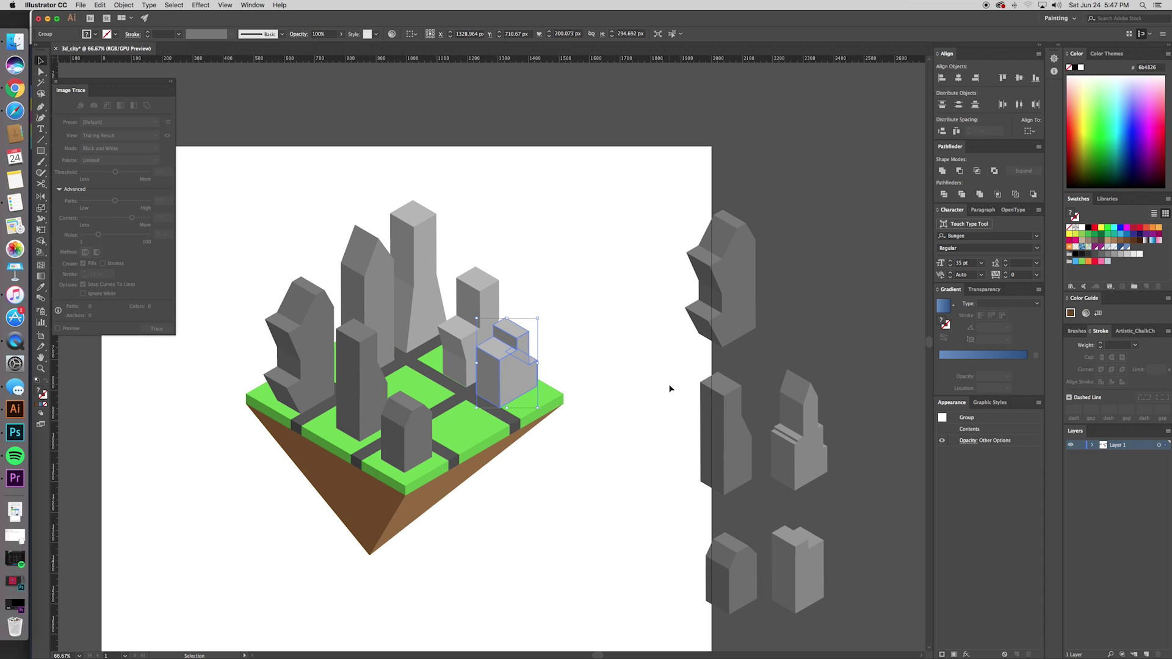
# - Nudge the light gray two-tier tower slightly left and down on its block
pyautogui.press('super+equal')
pyautogui.press('super+equal')
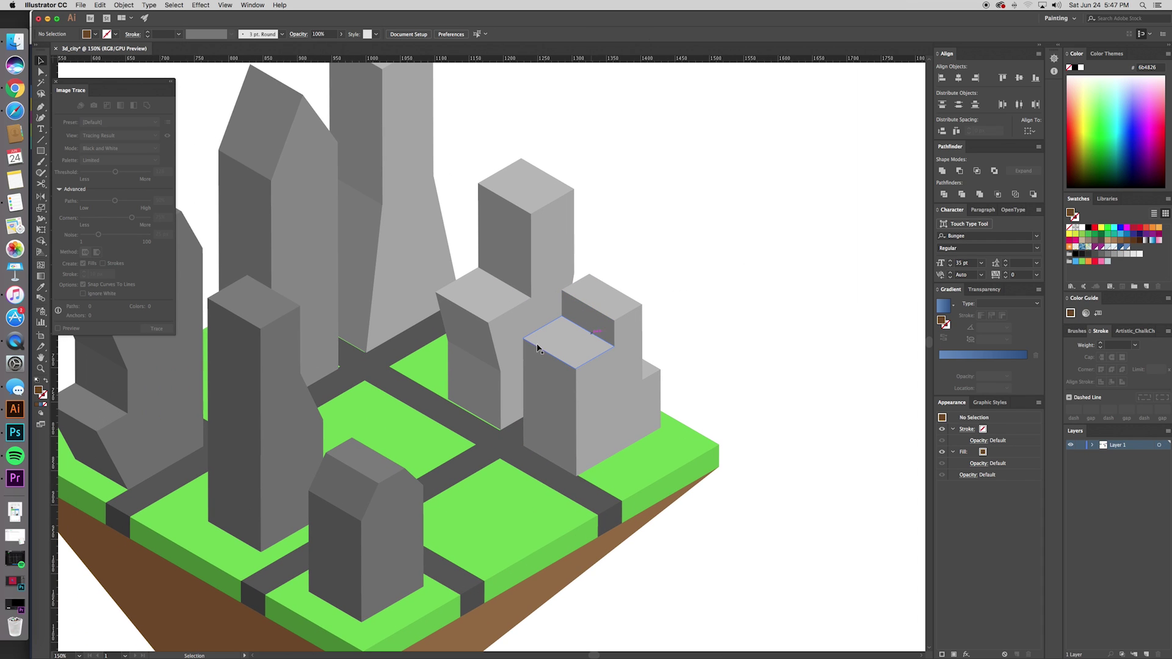
pyautogui.click(512, 349)
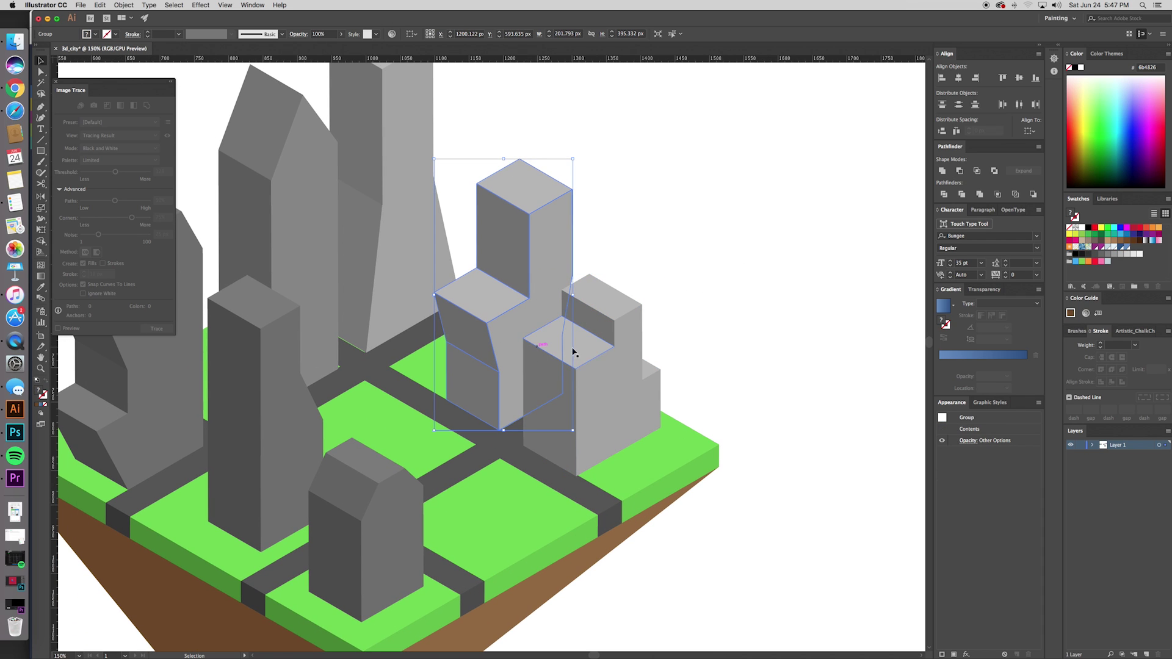
pyautogui.click(749, 359)
# - Place the pointed building with the ledges on the center block of the slab
pyautogui.moveTo(751, 452); pyautogui.dragTo(748, 407)
pyautogui.press('super+minus')
pyautogui.press('super+minus')
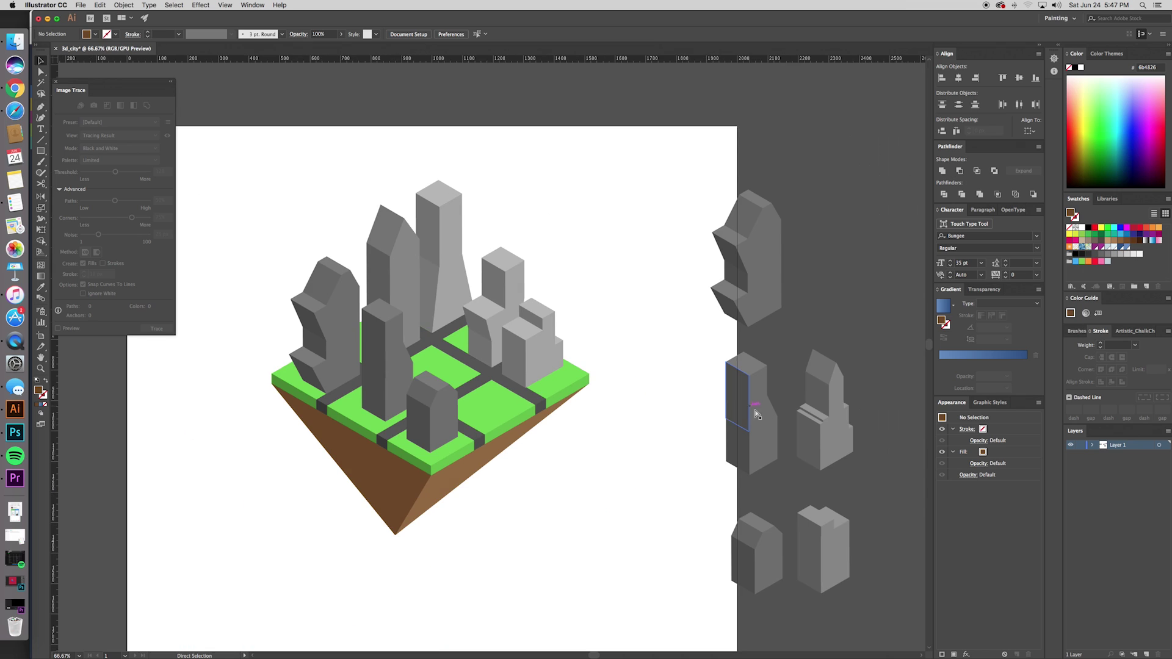
pyautogui.moveTo(842, 425); pyautogui.dragTo(709, 445)
pyautogui.press('super+equal')
pyautogui.moveTo(853, 511); pyautogui.dragTo(297, 324)
pyautogui.scroll(2, 391, 366)
pyautogui.hscroll(-5, 390, 366)
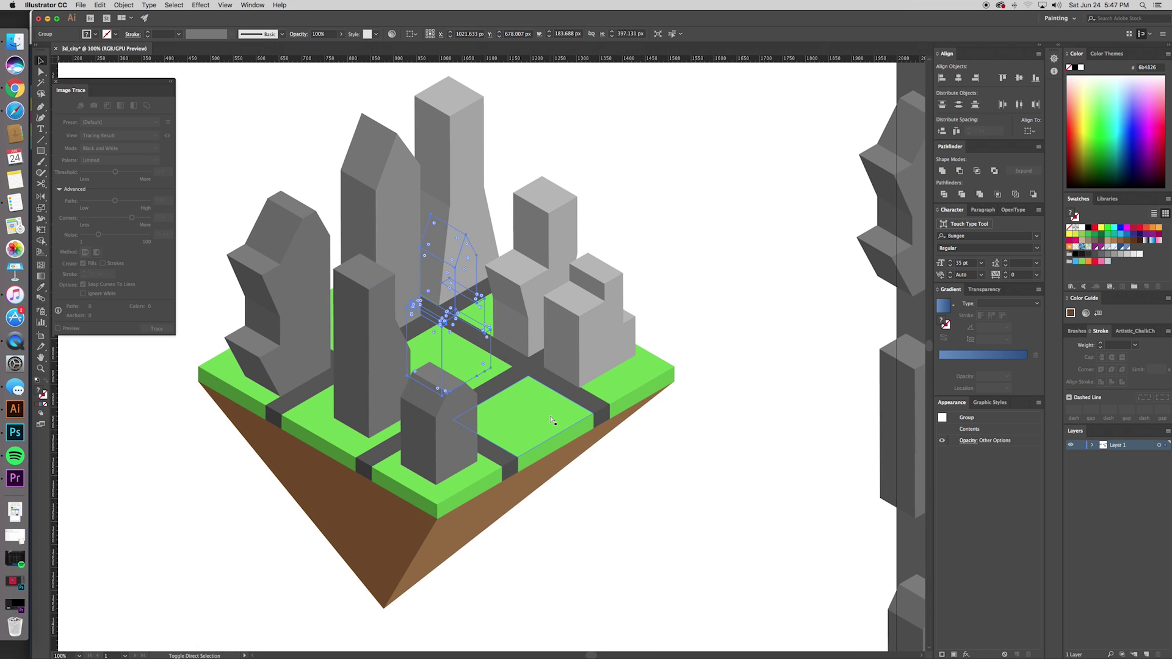
# - Bring the kinked tower and the short front corner building in front of the center building
pyautogui.click(365, 415)
pyautogui.keyDown('shift'); pyautogui.click(425, 437); pyautogui.keyUp('shift')
pyautogui.press('shift+super+bracketright')
# - Place the notched-roof building on the empty front-right block and shift it slightly left
pyautogui.moveTo(425, 436); pyautogui.dragTo(324, 395)
pyautogui.hscroll(2, 324, 395)
pyautogui.scroll(-2, 324, 395)
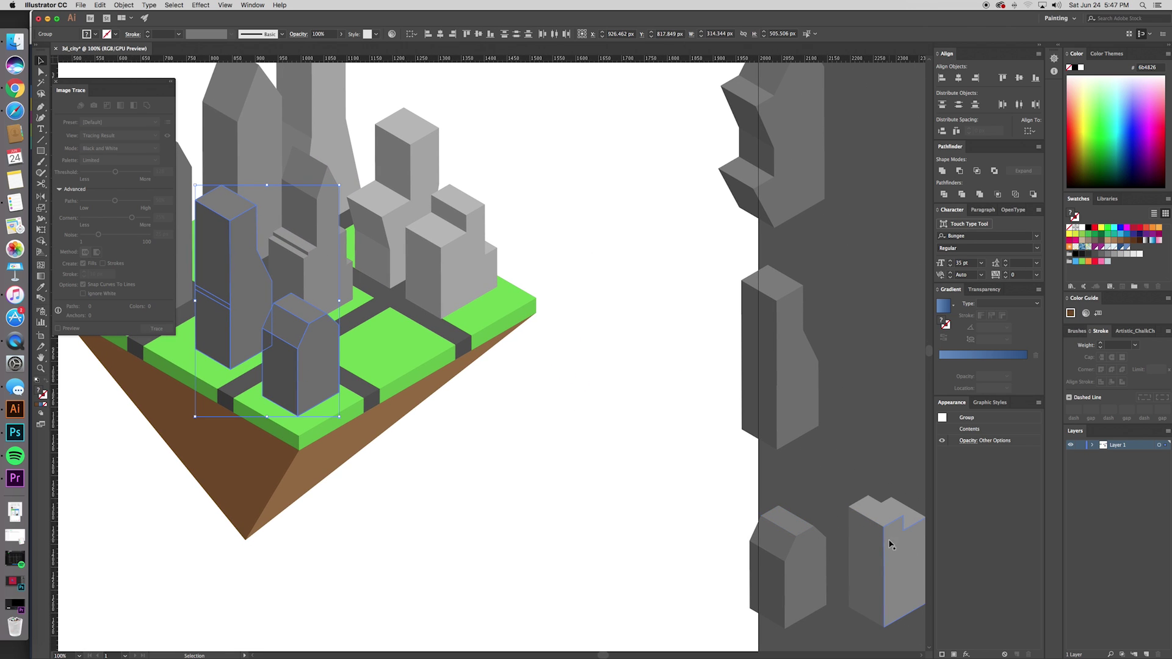
pyautogui.hscroll(5, 891, 545)
pyautogui.hscroll(-3, 603, 550)
pyautogui.moveTo(766, 584); pyautogui.dragTo(268, 327)
pyautogui.moveTo(291, 397); pyautogui.dragTo(529, 467)
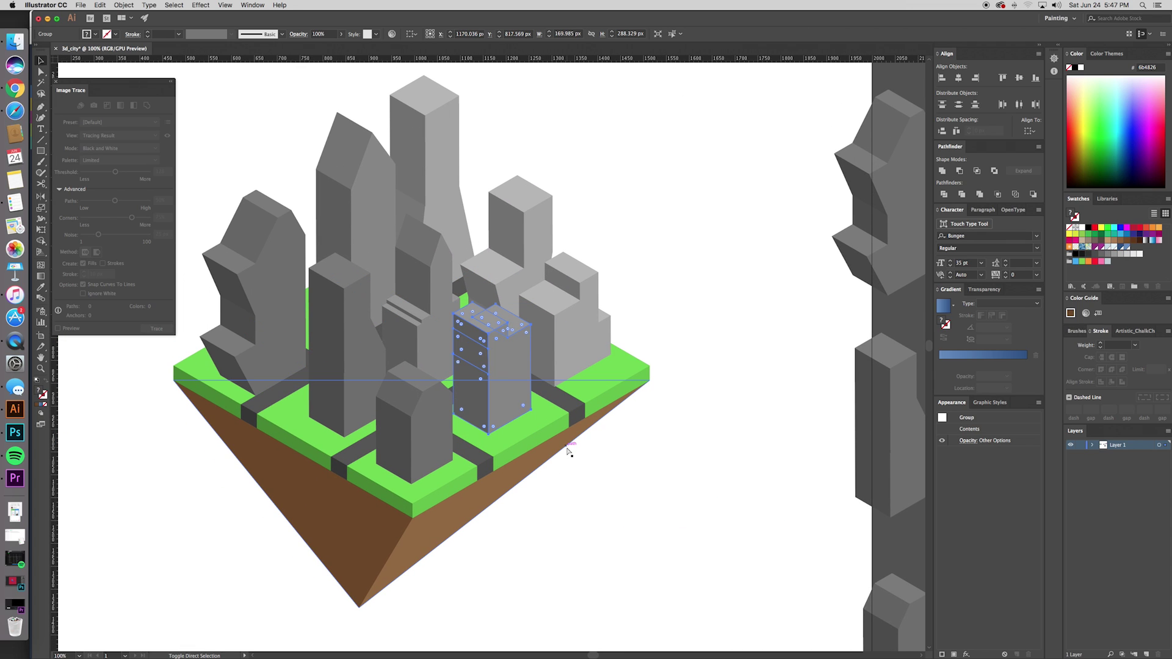
pyautogui.click(624, 490)
pyautogui.moveTo(512, 391); pyautogui.dragTo(498, 391)
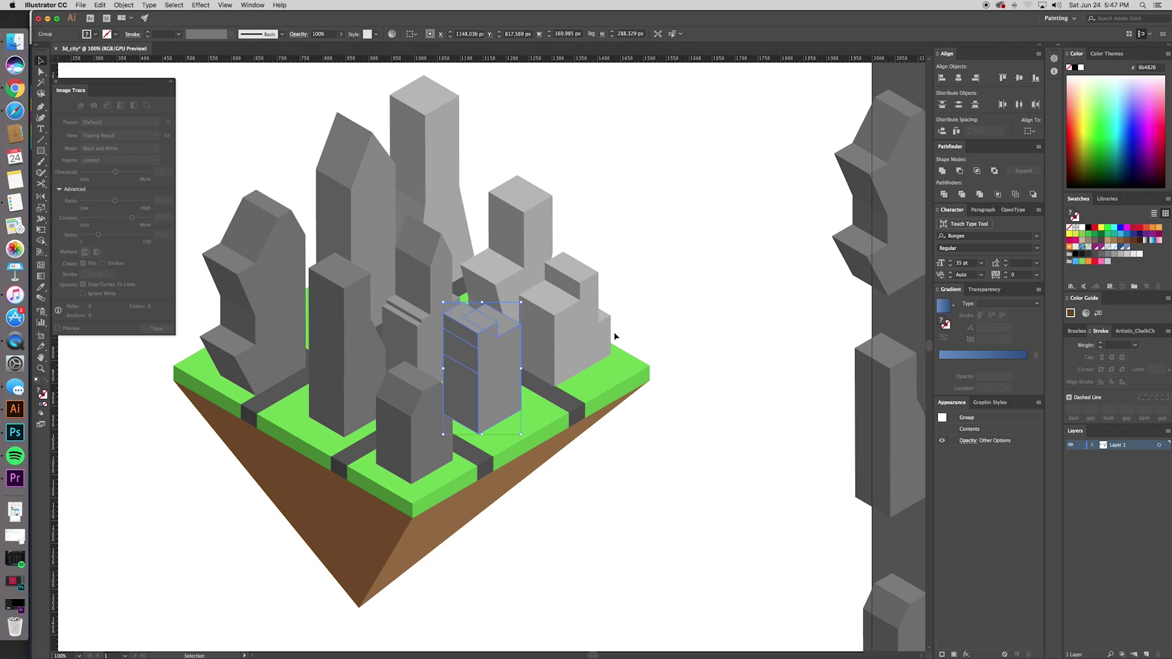
# - Move the right corner building out toward the slab's corner, and shift the two-tier tower right and up on its block
pyautogui.moveTo(606, 340); pyautogui.dragTo(646, 354)
pyautogui.click(670, 474)
pyautogui.scroll(2, 672, 482)
pyautogui.moveTo(519, 330); pyautogui.dragTo(534, 320)
pyautogui.scroll(-1, 733, 451)
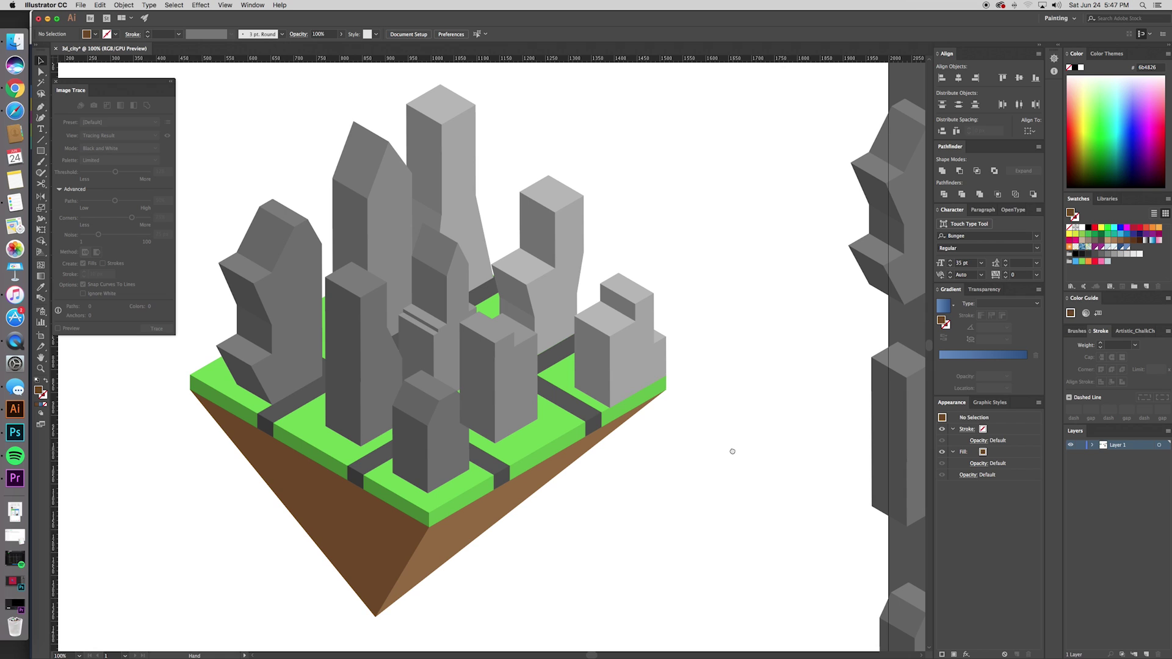
pyautogui.scroll(-3, 733, 451)
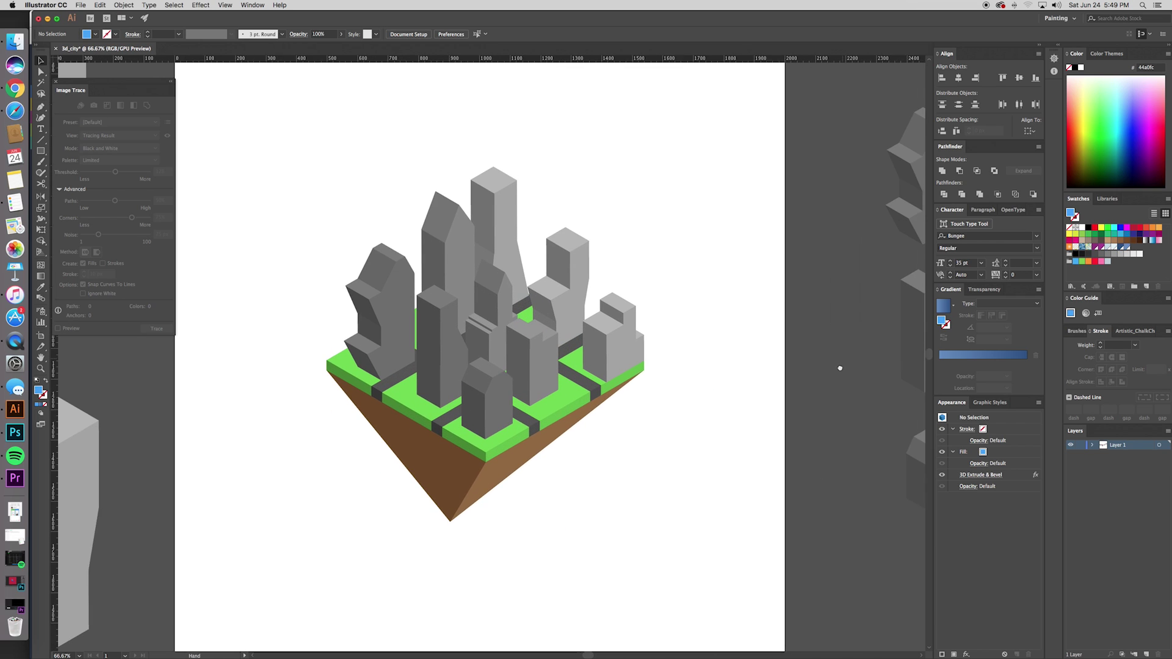
pyautogui.moveTo(839, 372); pyautogui.dragTo(839, 375)
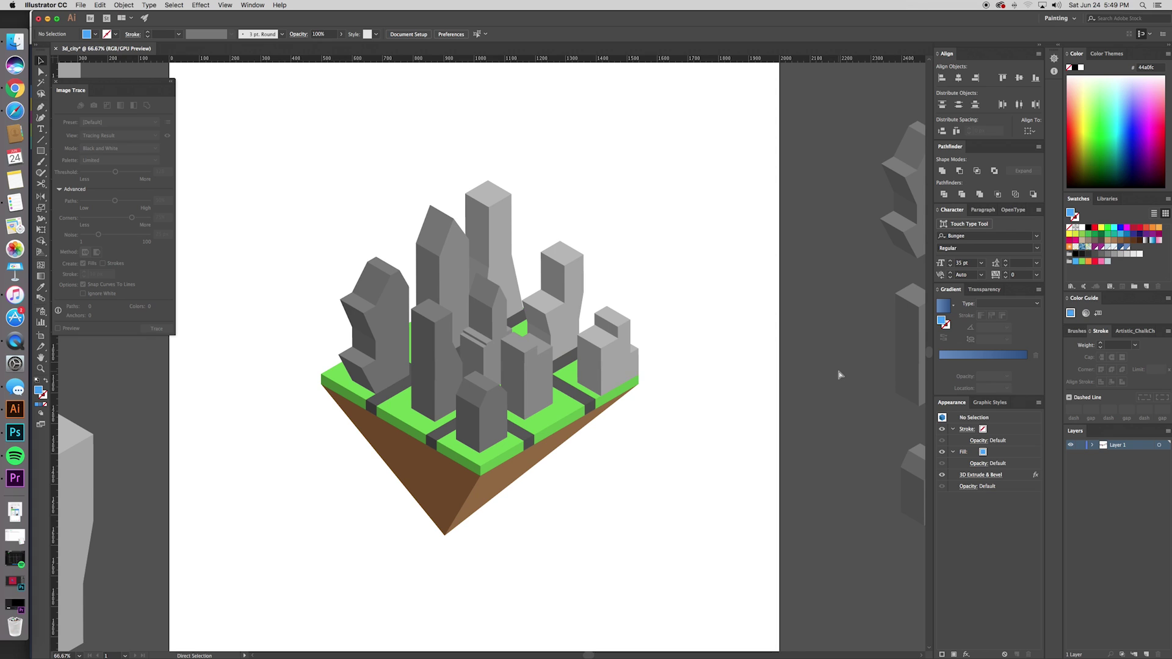
# - Scale the whole floating city down proportionally to about 640 px wide and move it slightly up on the artboard
pyautogui.scroll(1, 839, 375)
pyautogui.press('super+a')
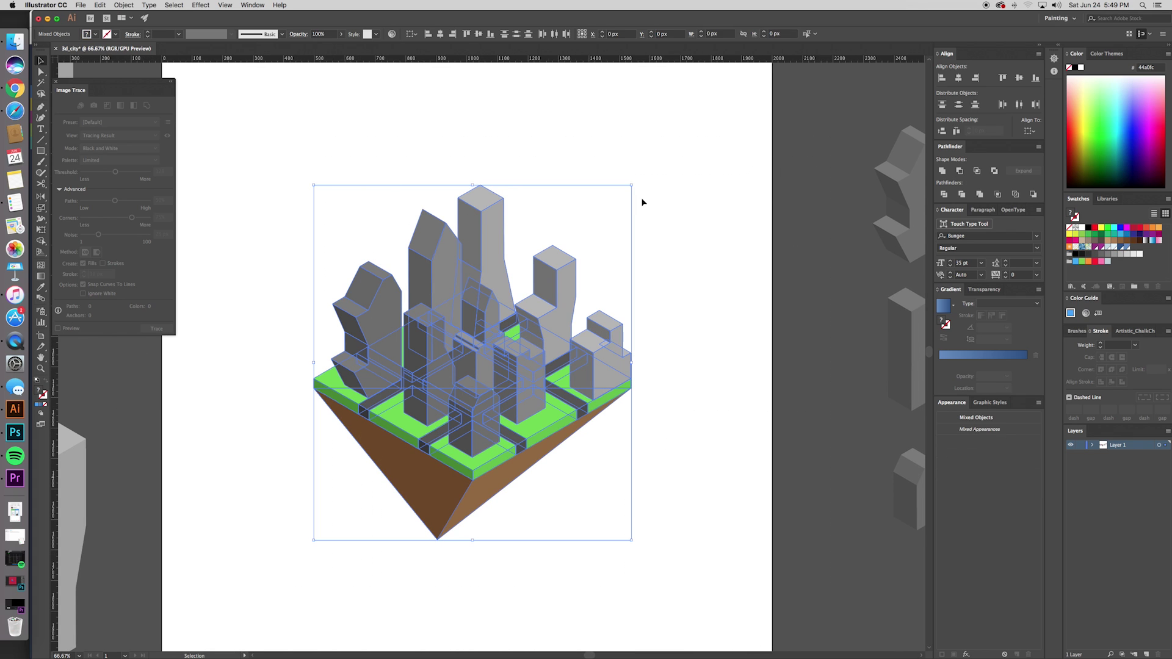
pyautogui.moveTo(632, 186); pyautogui.dragTo(570, 238)
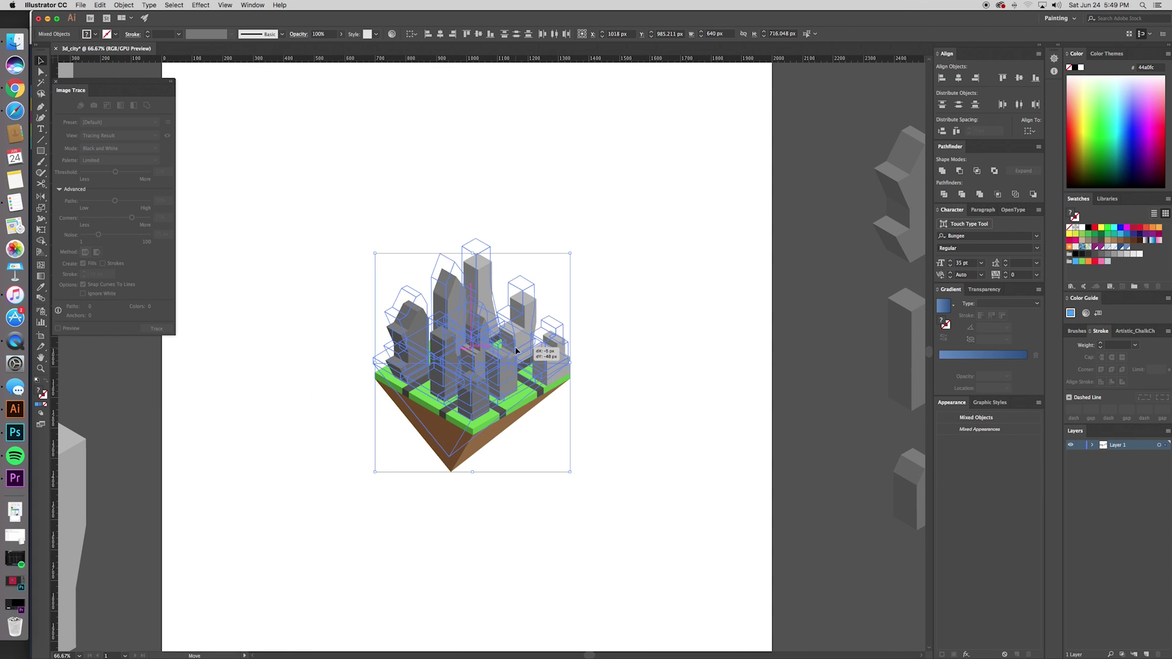
pyautogui.click(828, 299)
pyautogui.moveTo(815, 277); pyautogui.dragTo(817, 285)
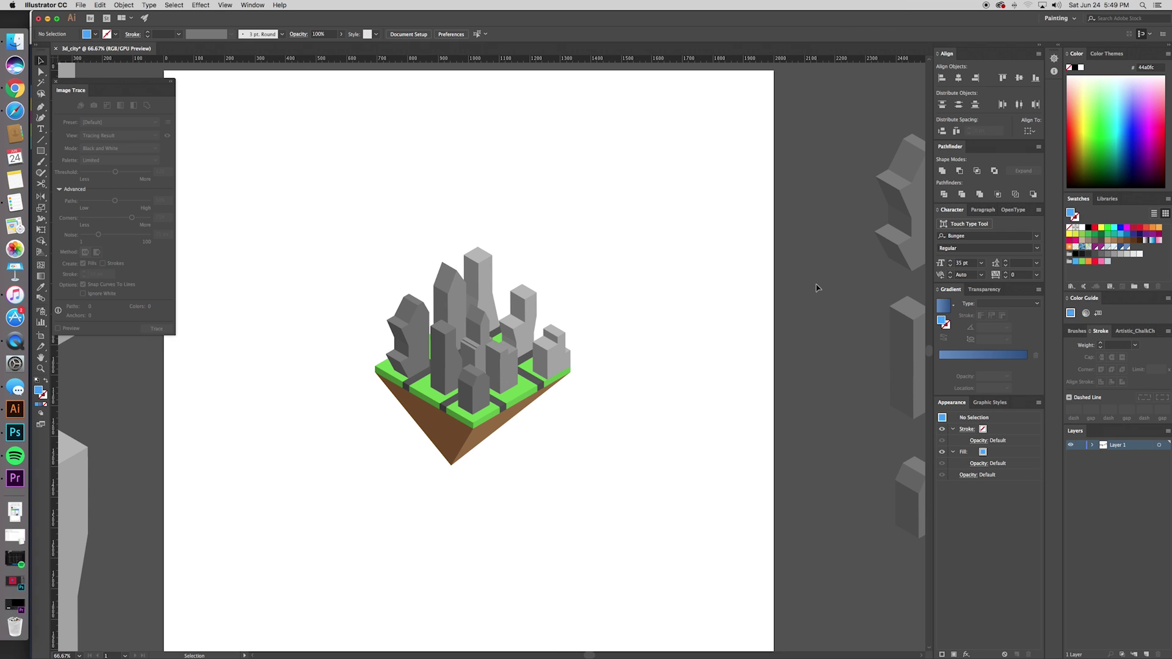
# - Examine the two sample designs that use the floating city, the orange editorial page and the pink game screen
pyautogui.press('super+minus')
pyautogui.press('super+minus')
pyautogui.moveTo(280, 314); pyautogui.dragTo(573, 412)
pyautogui.press('super+plus')
pyautogui.press('super+plus')
pyautogui.moveTo(790, 352); pyautogui.dragTo(793, 324)
pyautogui.press('super+minus')
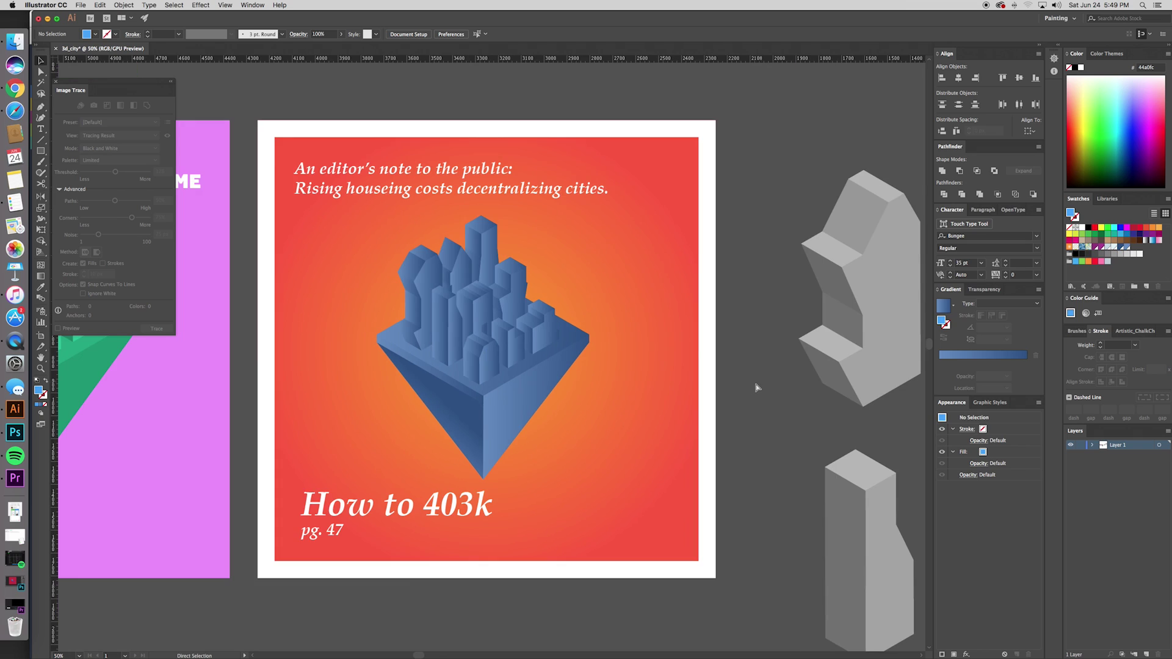
pyautogui.moveTo(729, 239); pyautogui.dragTo(743, 281)
pyautogui.moveTo(580, 506); pyautogui.dragTo(592, 453)
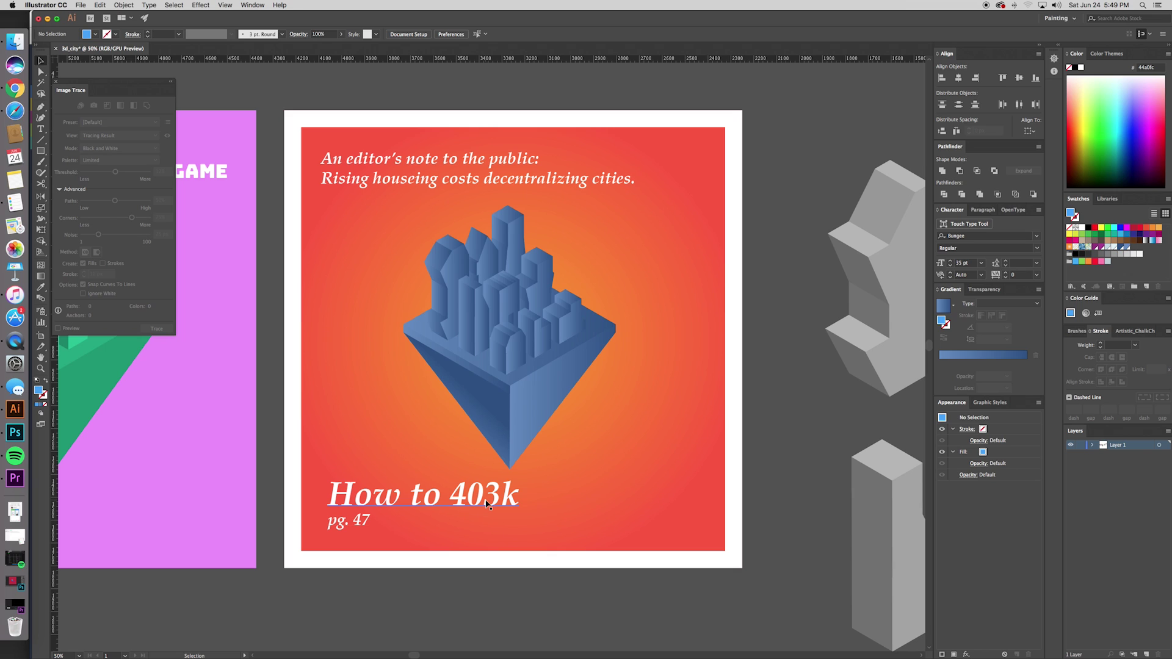
pyautogui.hscroll(-10, 485, 503)
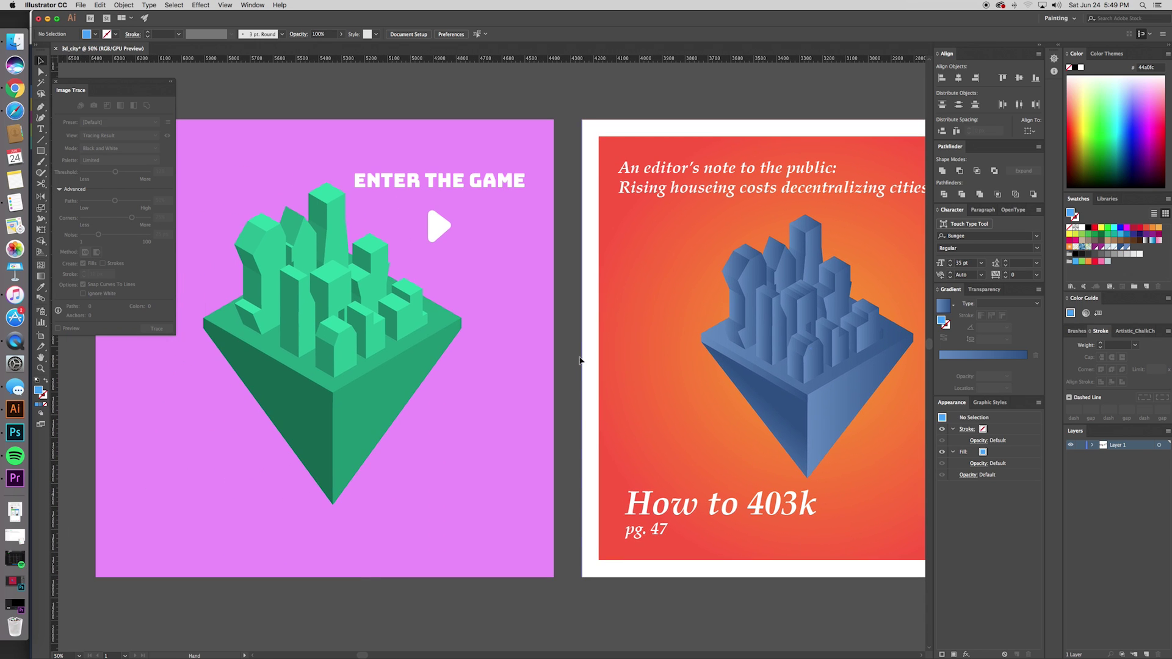
pyautogui.hscroll(-2, 619, 302)
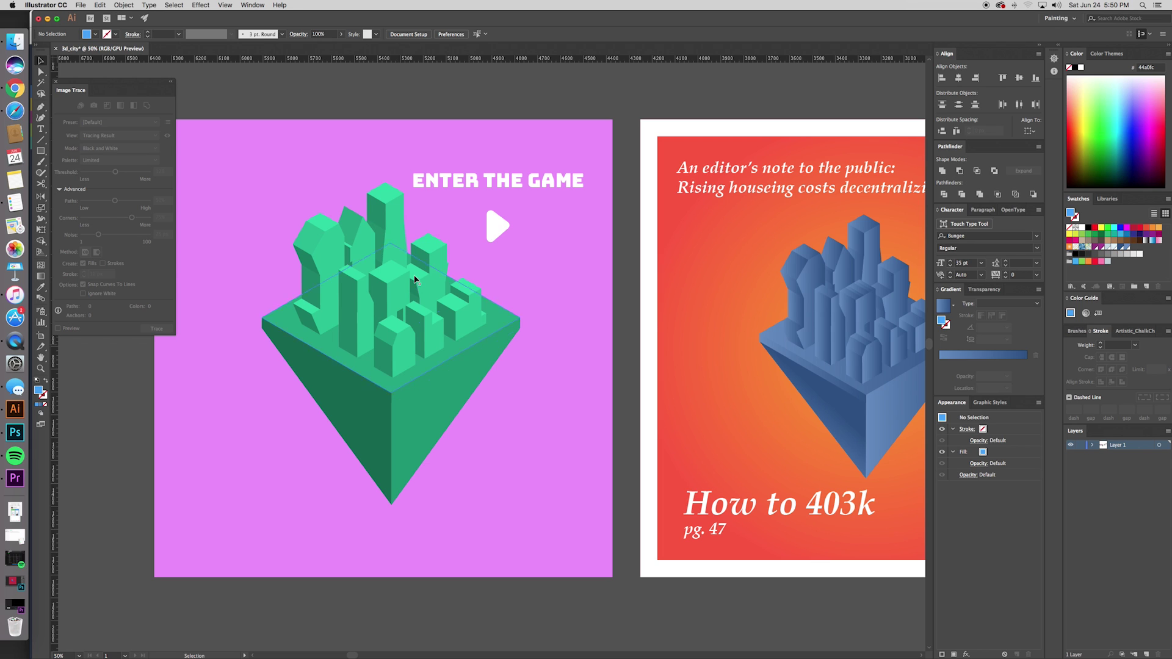
pyautogui.click(495, 225)
pyautogui.click(540, 116)
pyautogui.hscroll(12, 540, 116)
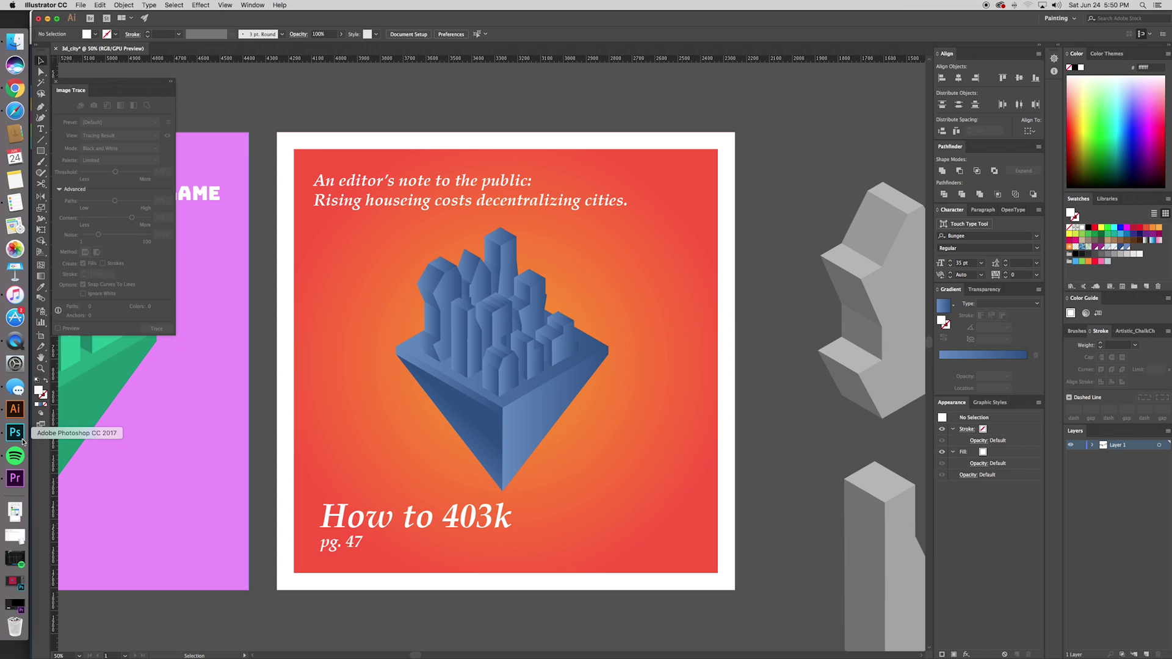
# - Switch to Photoshop and back to Illustrator, and return to the white artboard with the gray and green floating city
pyautogui.click(18, 435)
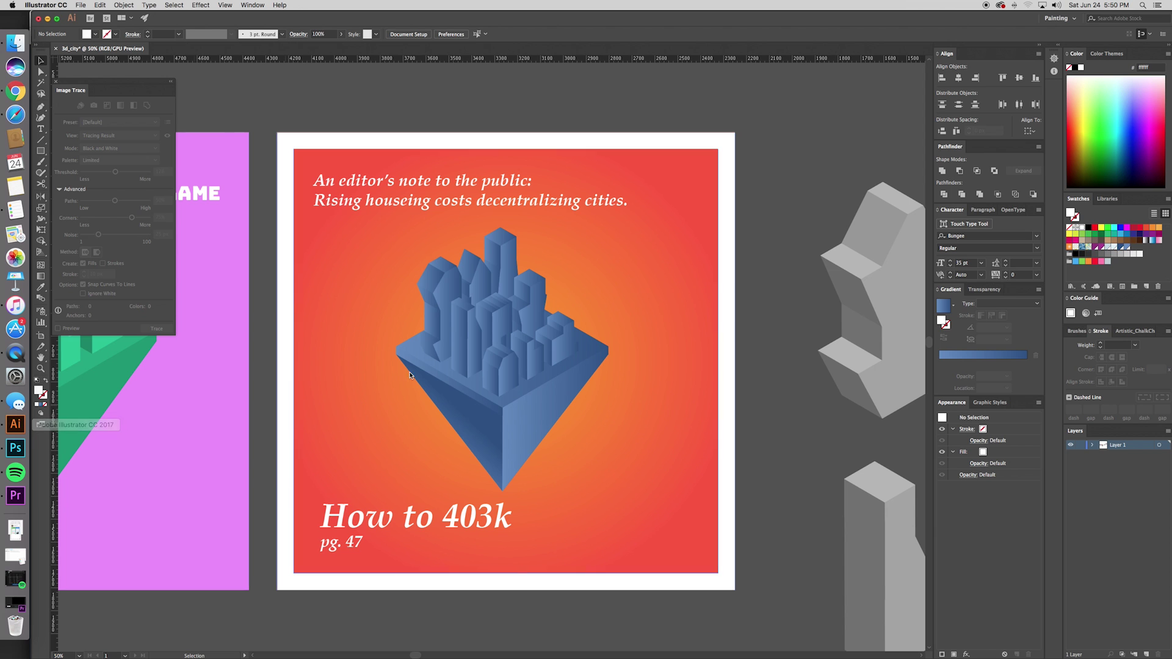
pyautogui.click(16, 424)
pyautogui.moveTo(857, 299); pyautogui.dragTo(339, 308)
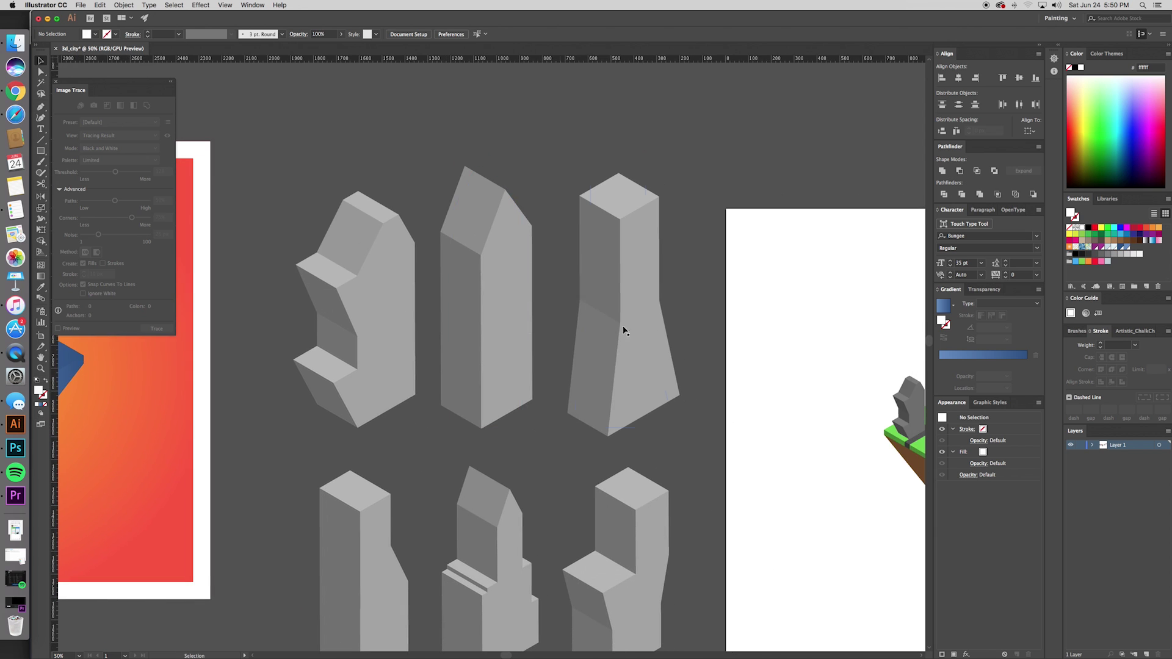
pyautogui.moveTo(835, 392); pyautogui.dragTo(378, 354)
pyautogui.press('super+minus')
pyautogui.scroll(1, 538, 364)
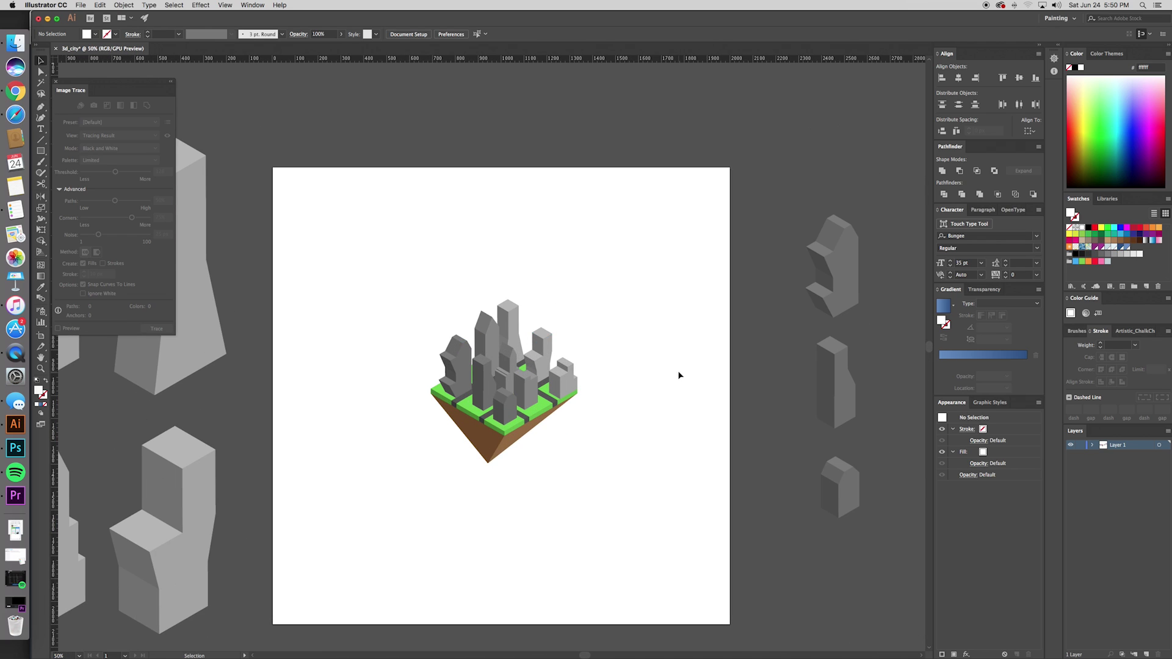